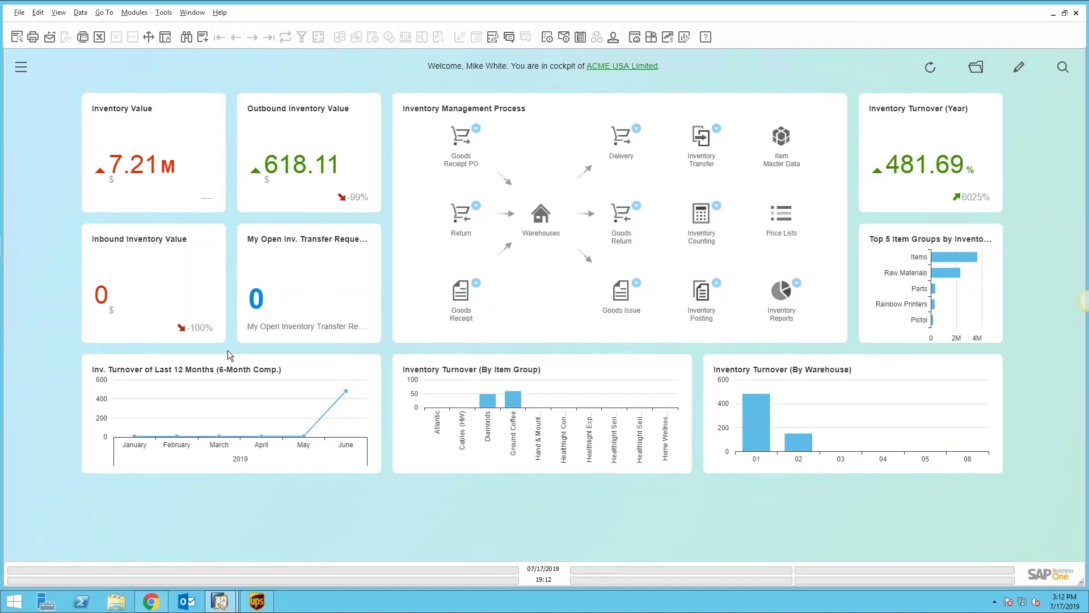
Step: Play the V33 Ship Overview slide show to the end and exit it
click(149, 37)
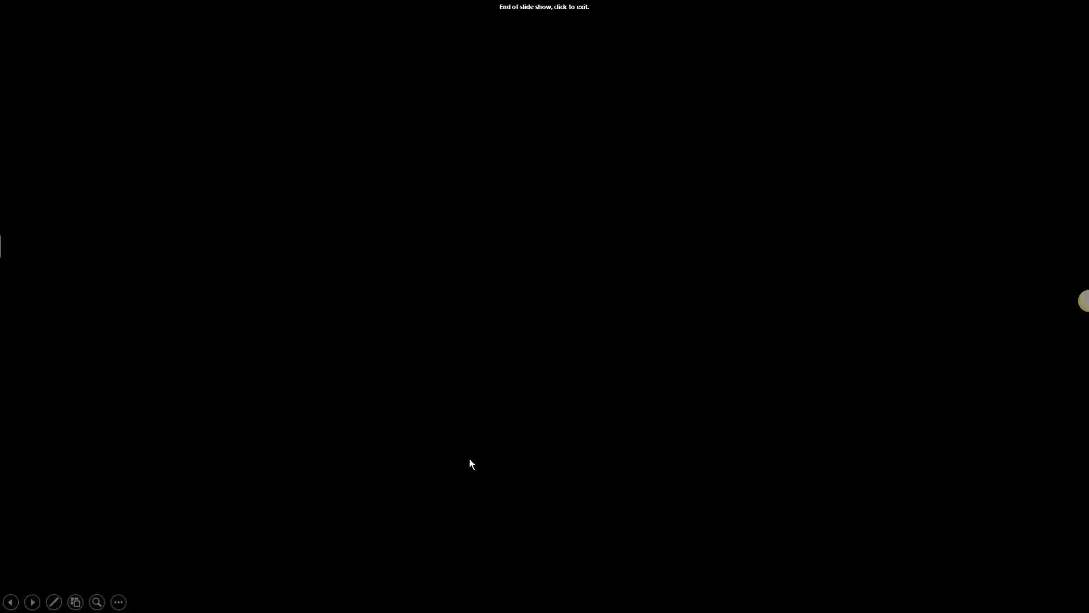
click(469, 458)
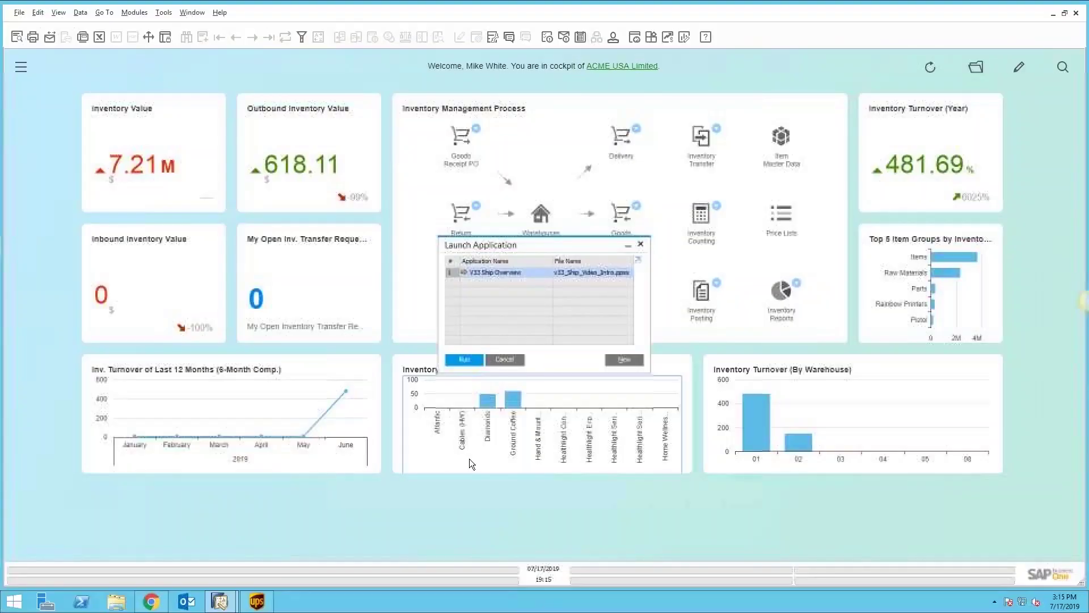
Step: Close the launcher and open a new Sales Order from Sales - A/R, noting Quotation and Delivery
click(513, 361)
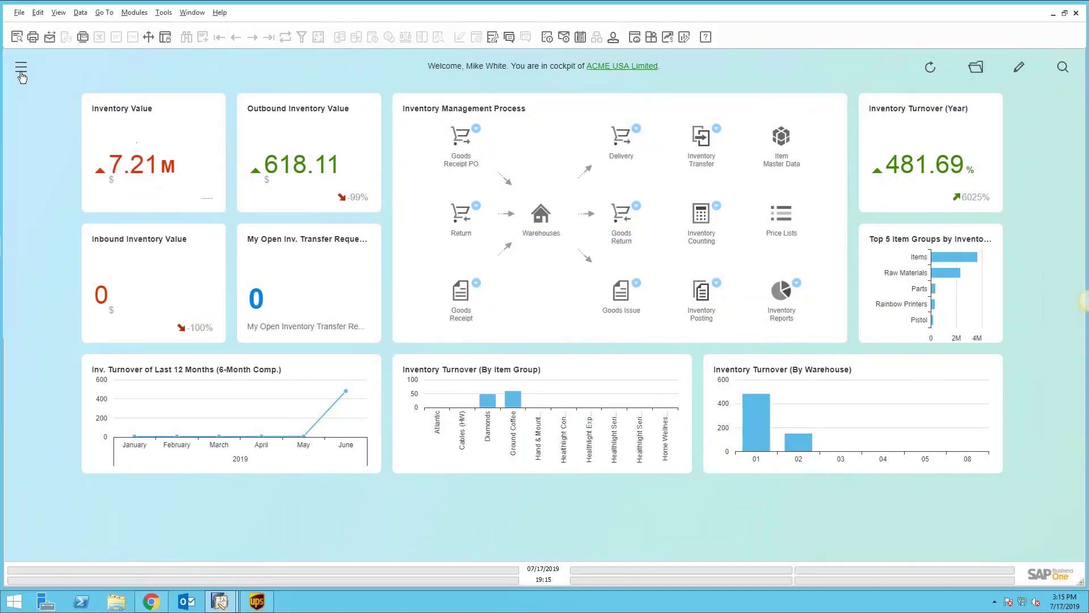
click(21, 67)
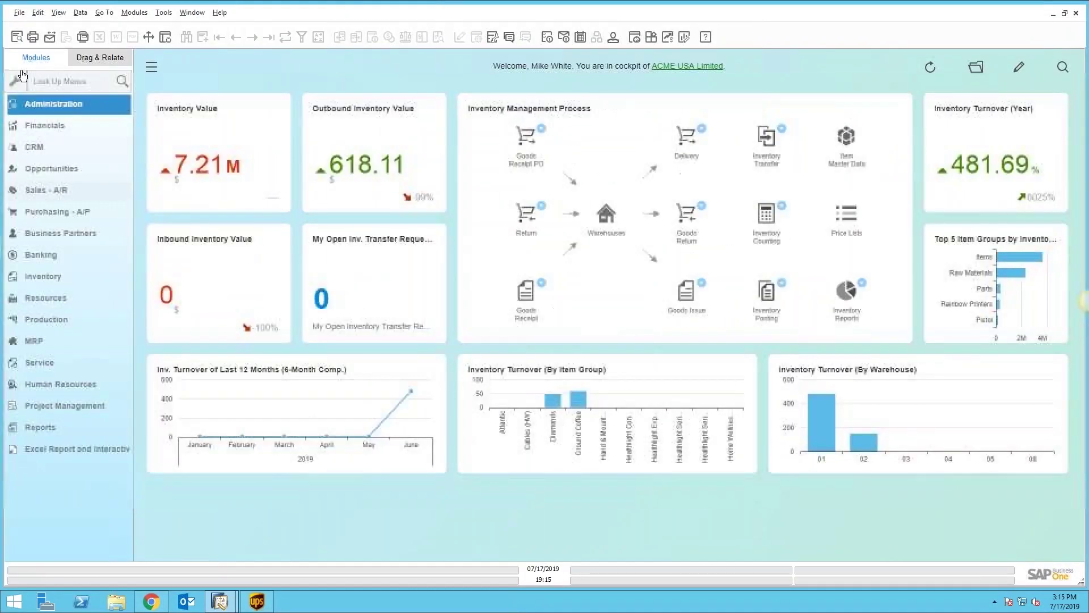
click(53, 191)
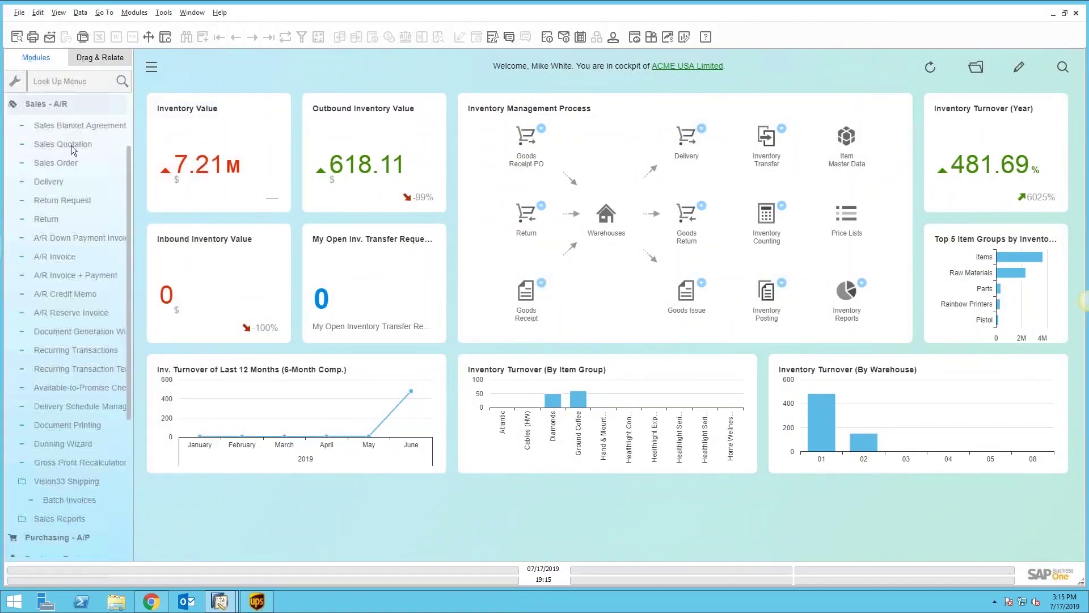
click(70, 145)
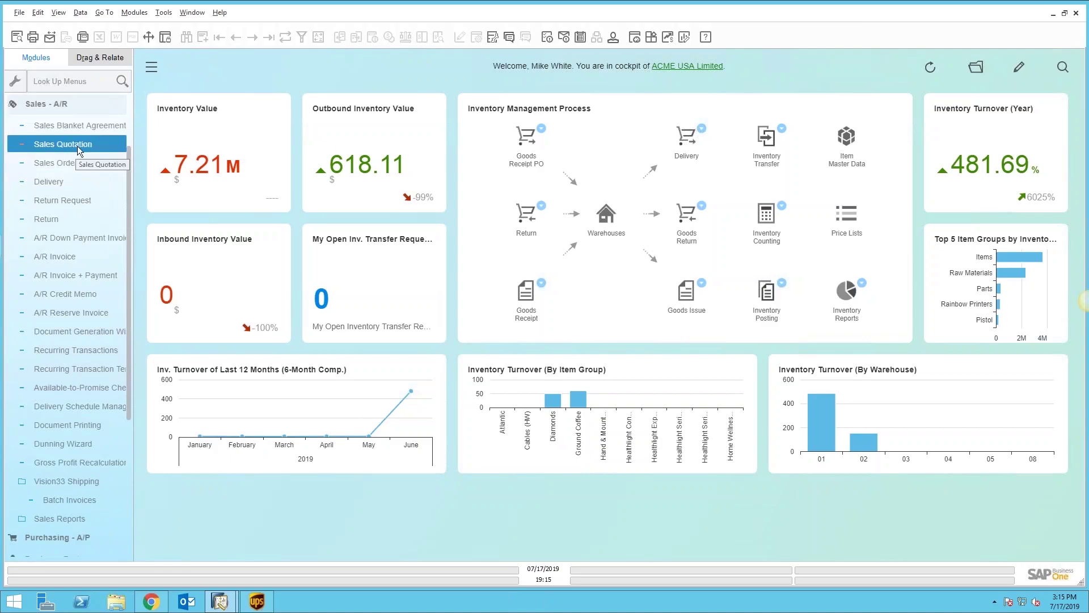
click(69, 163)
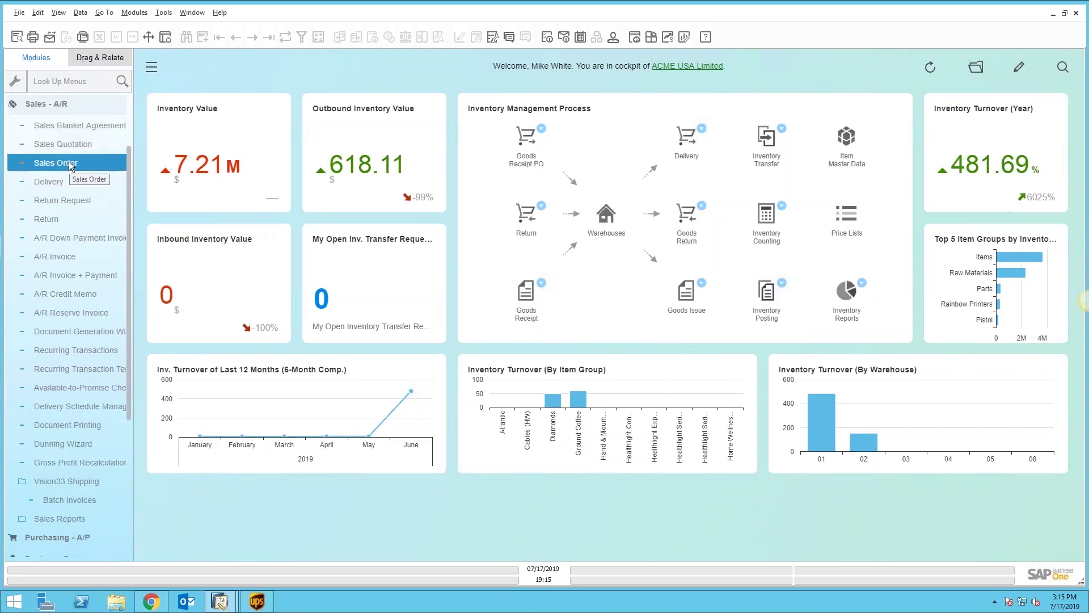
click(56, 183)
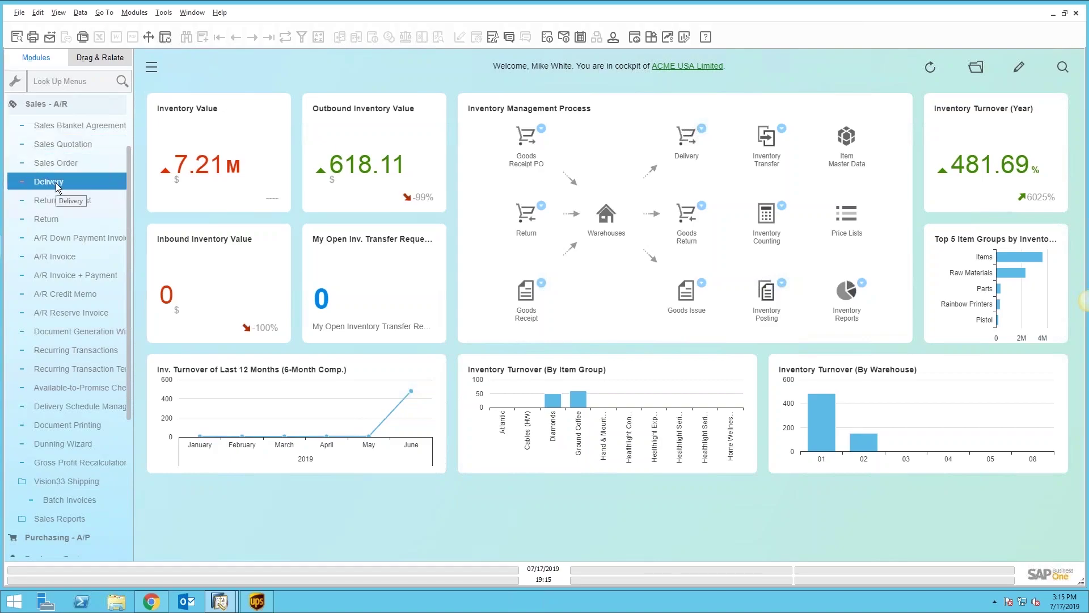
click(62, 165)
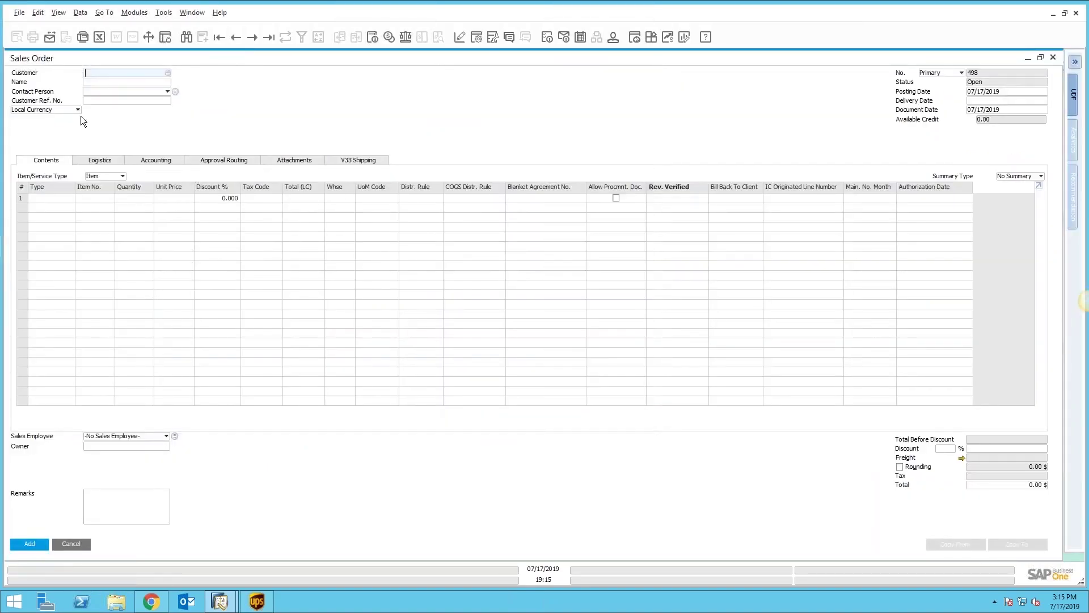
Step: Enter customer Bed Bath & Beyond and add items 186015 and 230332 to the order
click(104, 83)
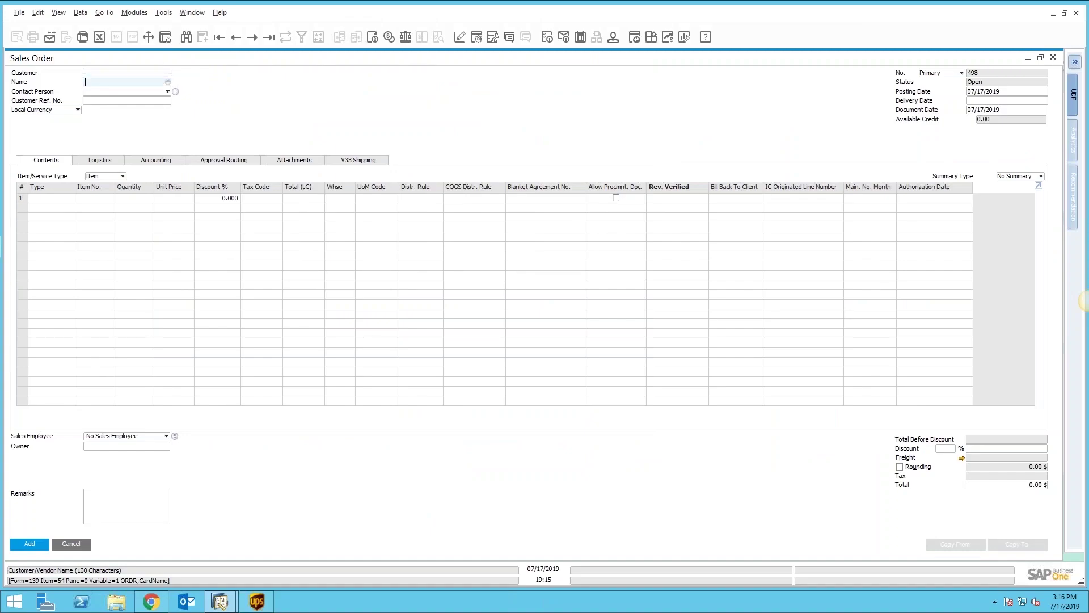
text(bed)
click(108, 198)
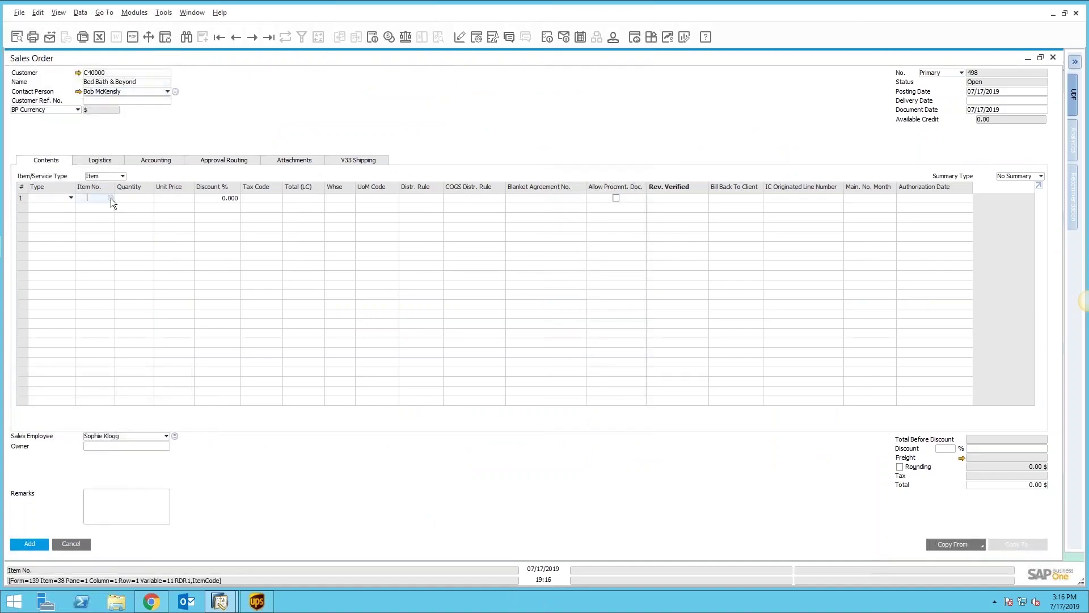
click(111, 198)
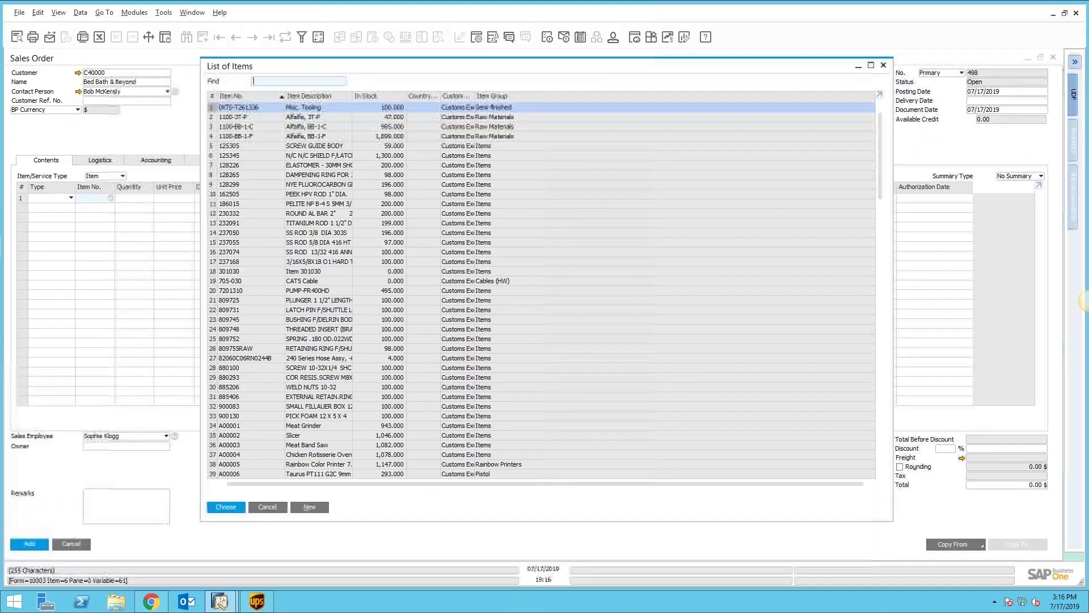
click(297, 203)
shift+click(297, 213)
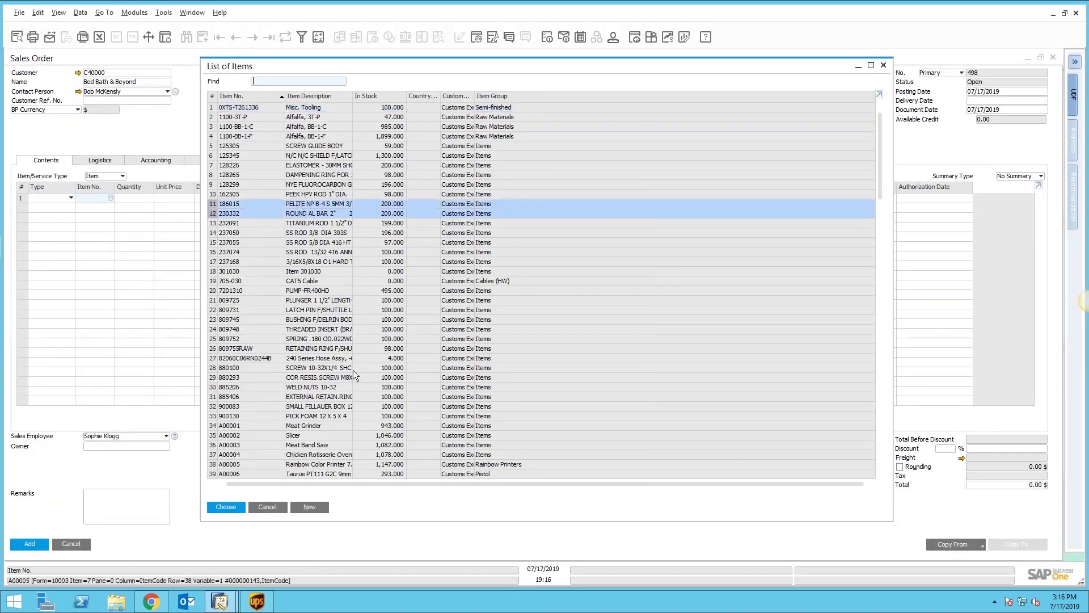
click(227, 506)
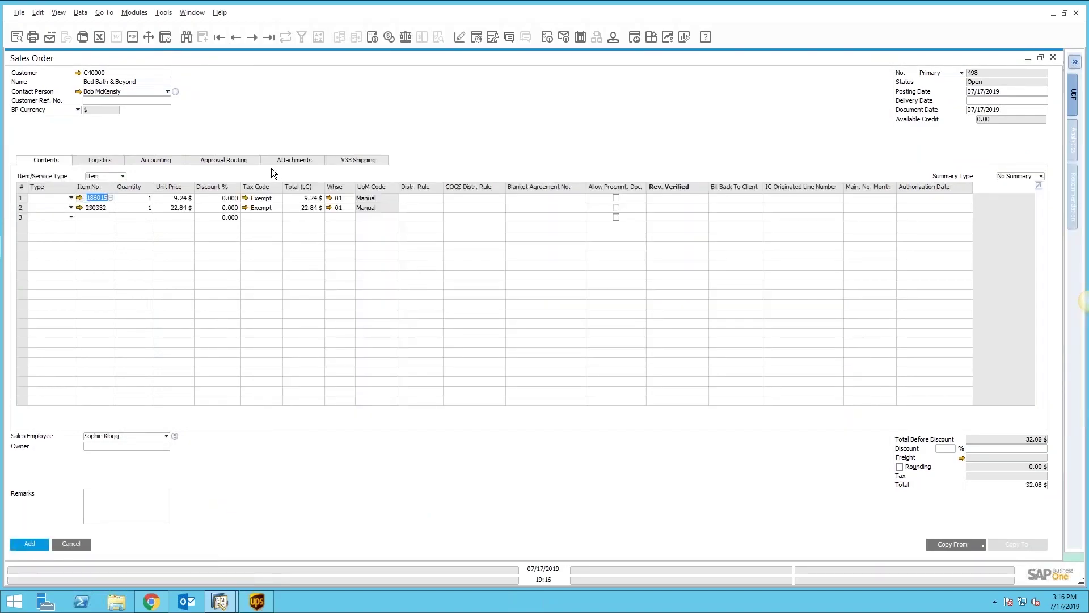
Step: Set the delivery date to 07/17/2019 and apply it to the existing rows
click(1003, 100)
text(17)
key(Tab)
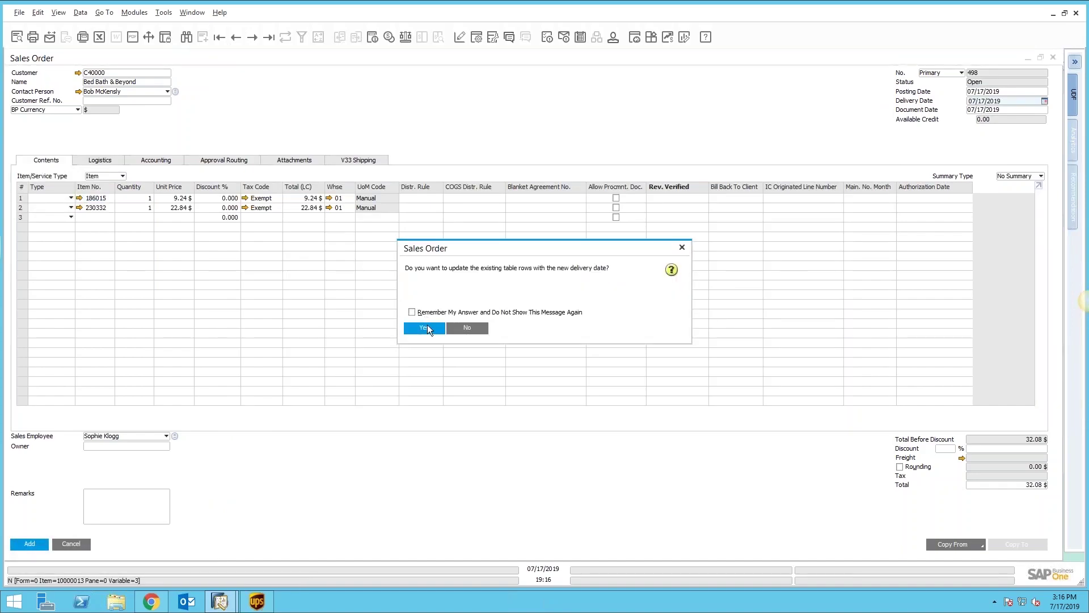
click(426, 327)
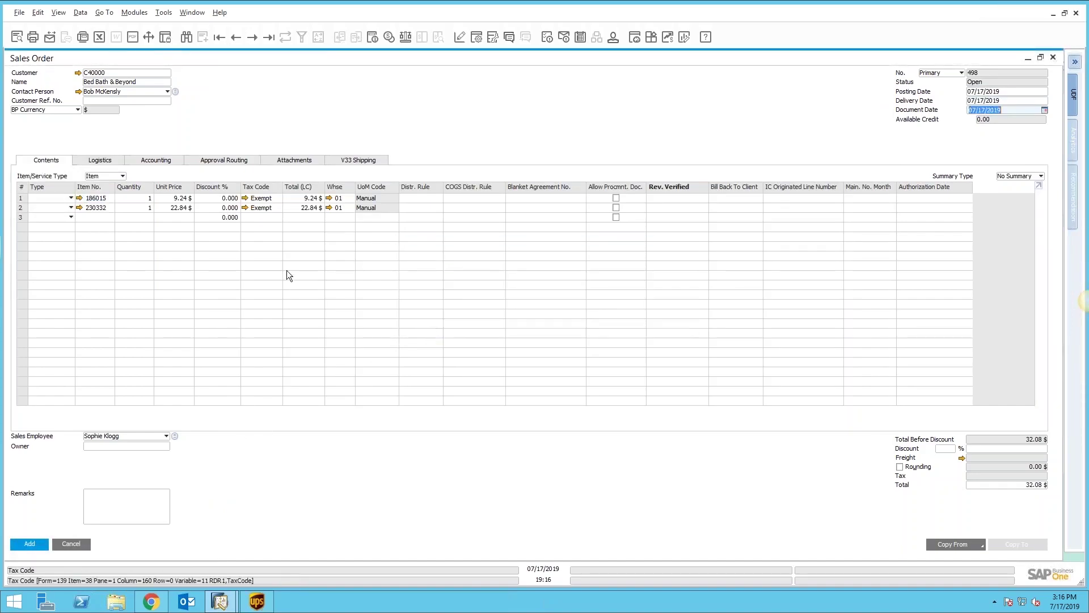
Step: Review the V33 Shipping options, toggling Insure Shipment on and off, then add order 498 and reopen it
click(358, 161)
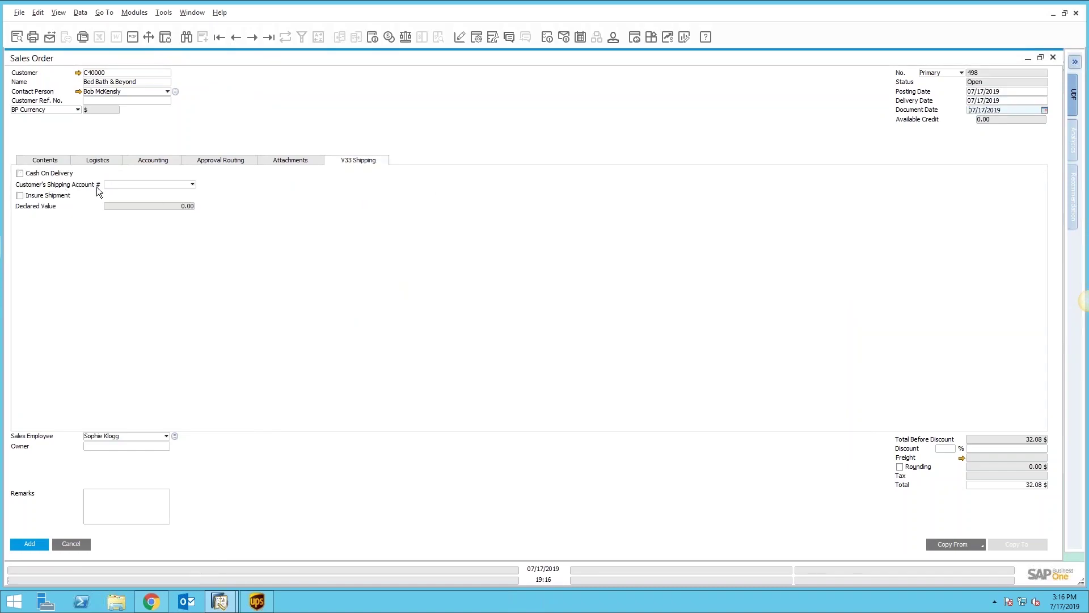
click(193, 184)
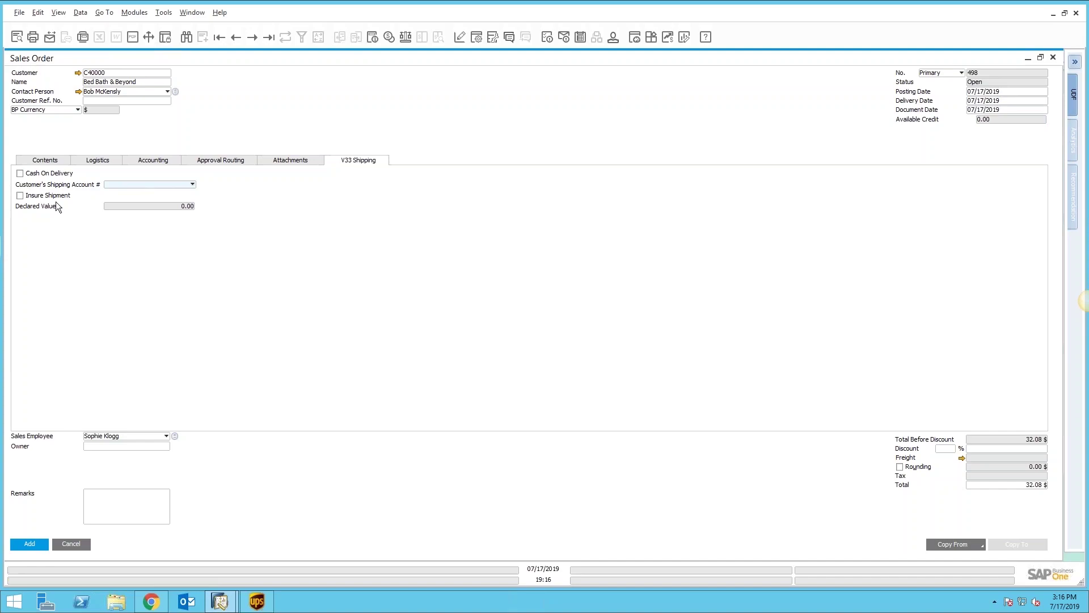
click(21, 195)
click(145, 206)
click(21, 195)
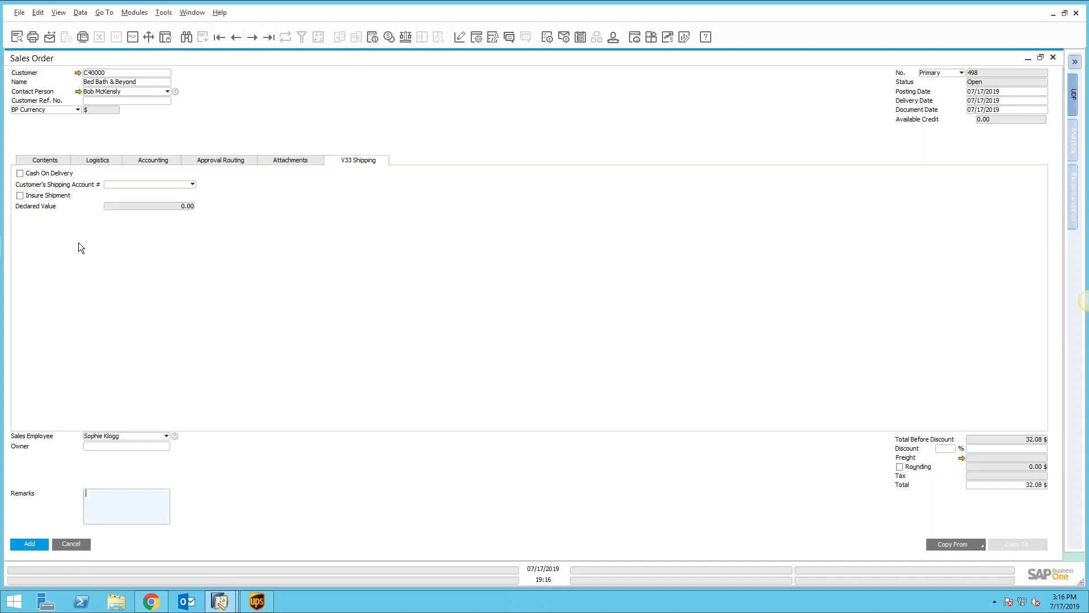
click(36, 545)
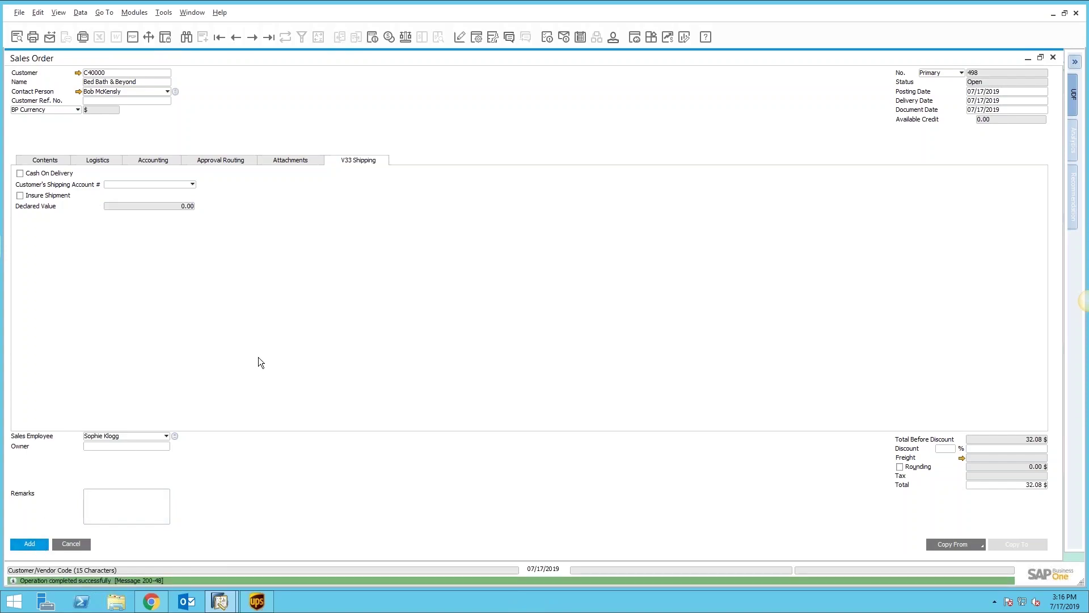
click(269, 37)
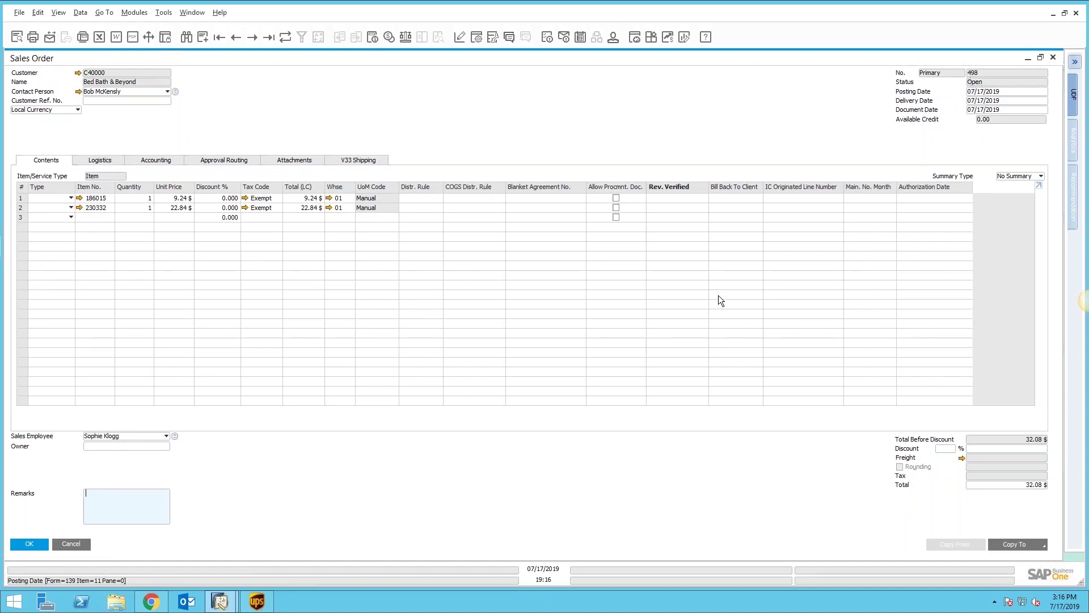
Step: Keyed-import sales order 498 into UPS WorldShip using the B1ToUPS mapping
click(257, 600)
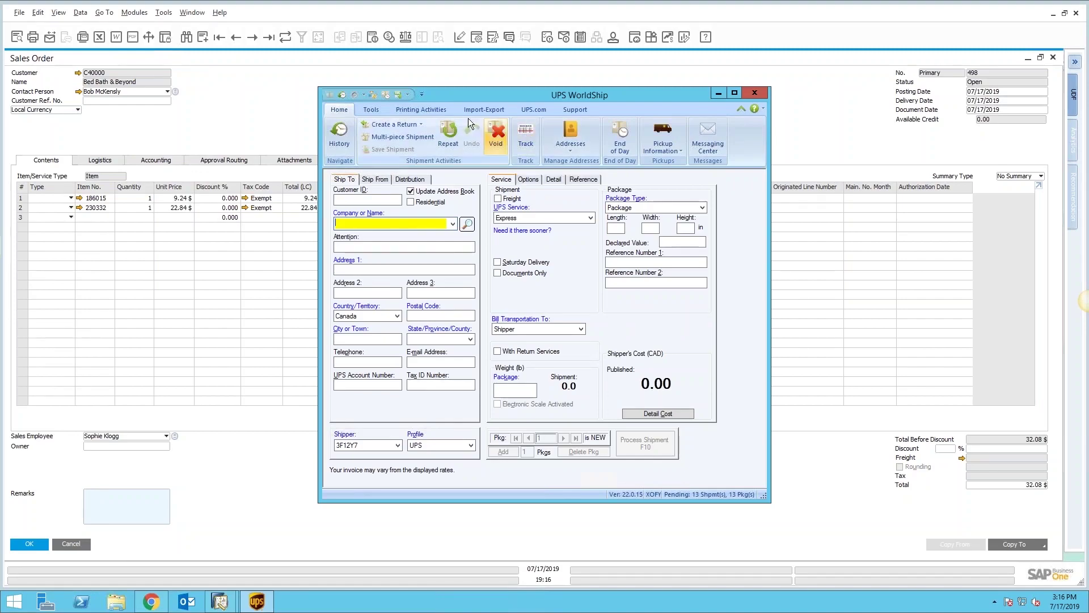
click(480, 109)
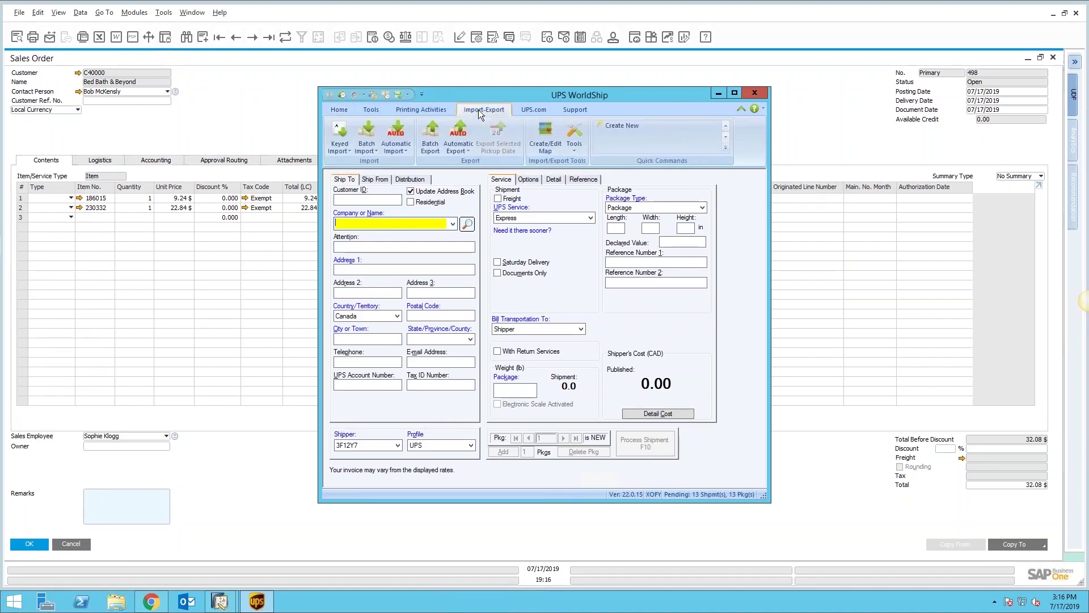
click(338, 147)
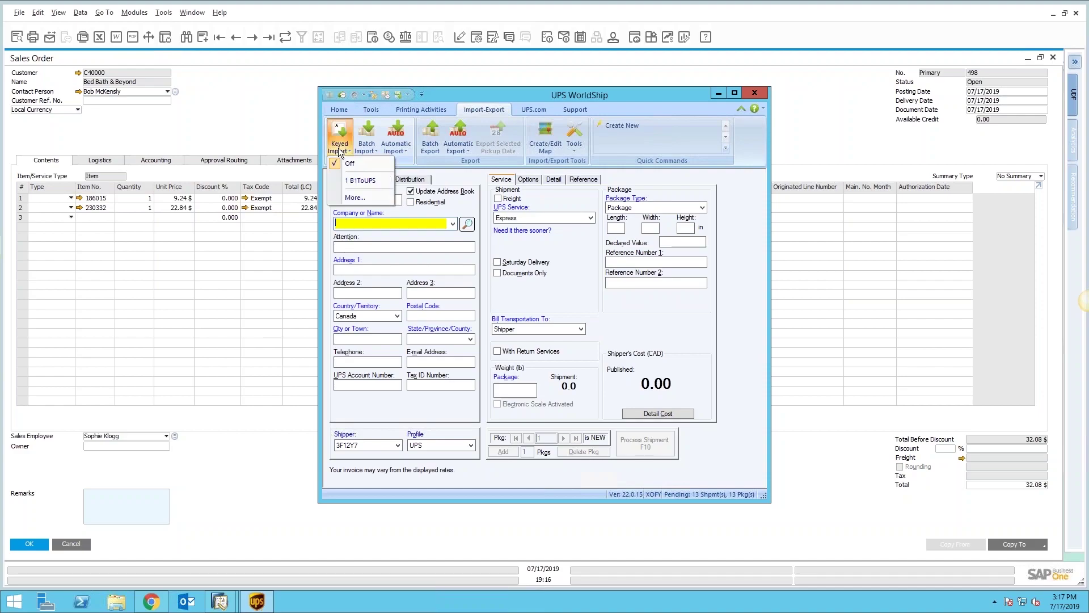
click(365, 182)
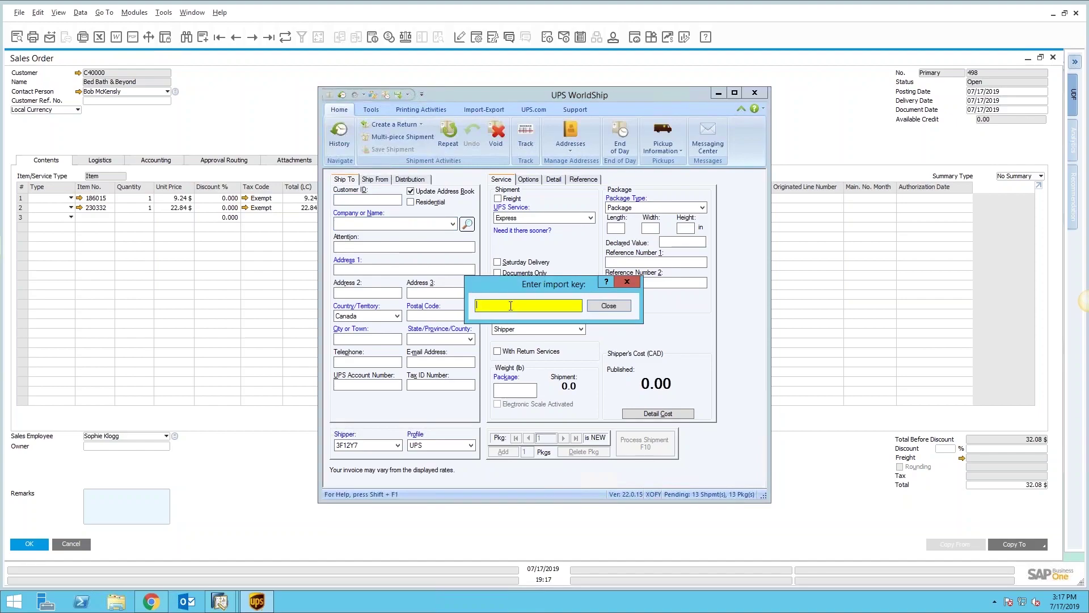
text(498)
key(Return)
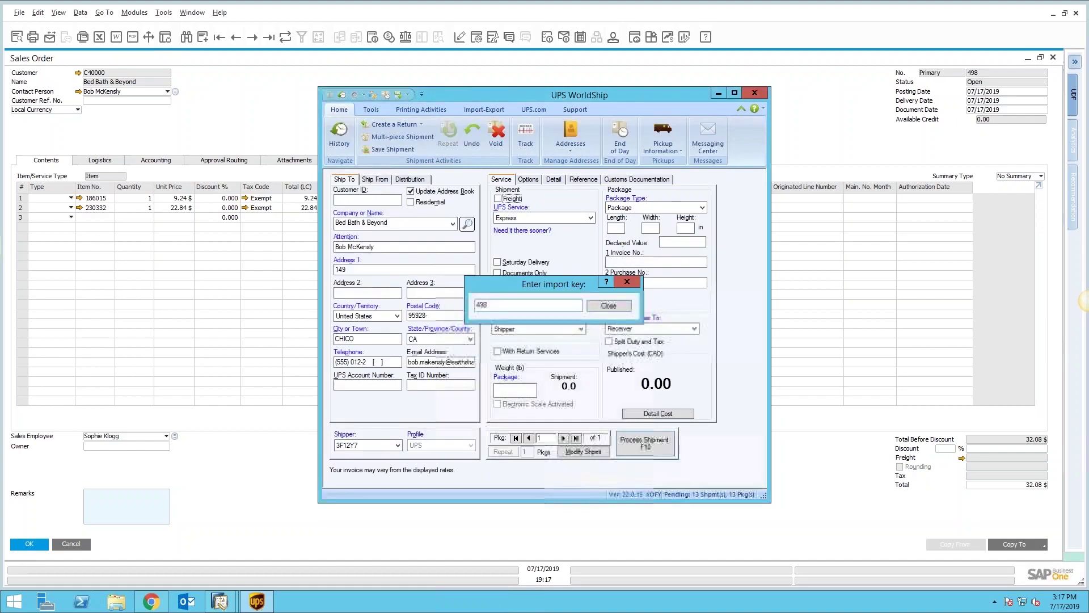
Step: Close the import prompt and switch the UPS service to Standard
click(611, 305)
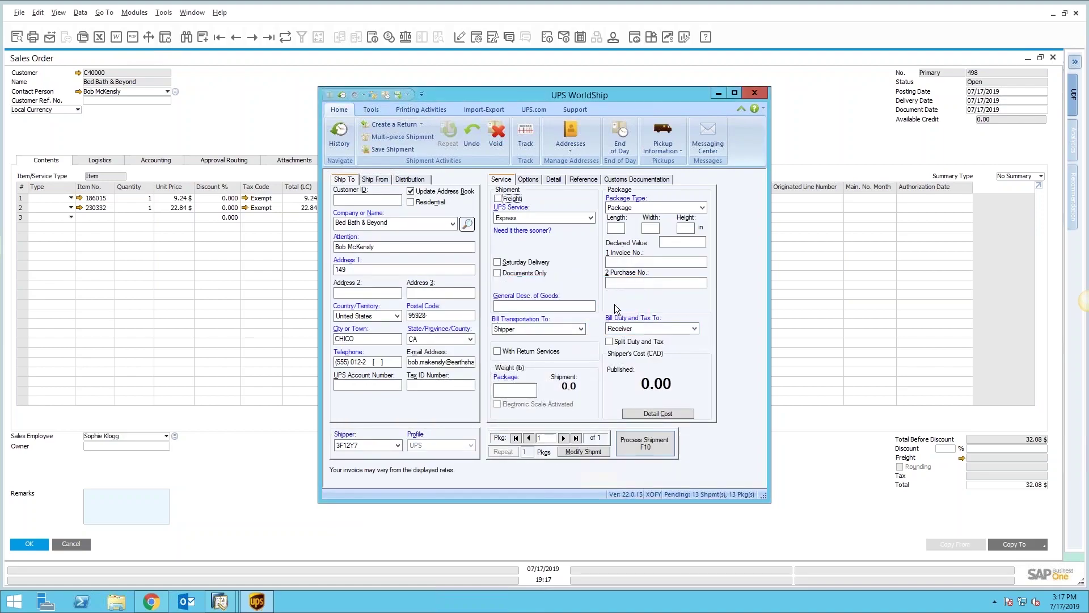
click(544, 218)
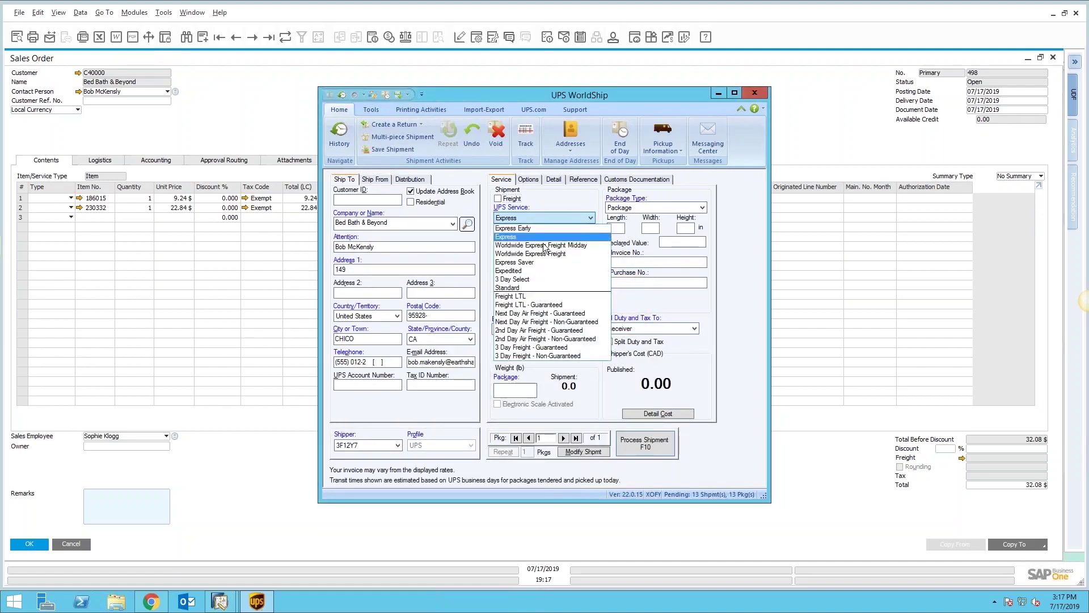
click(533, 287)
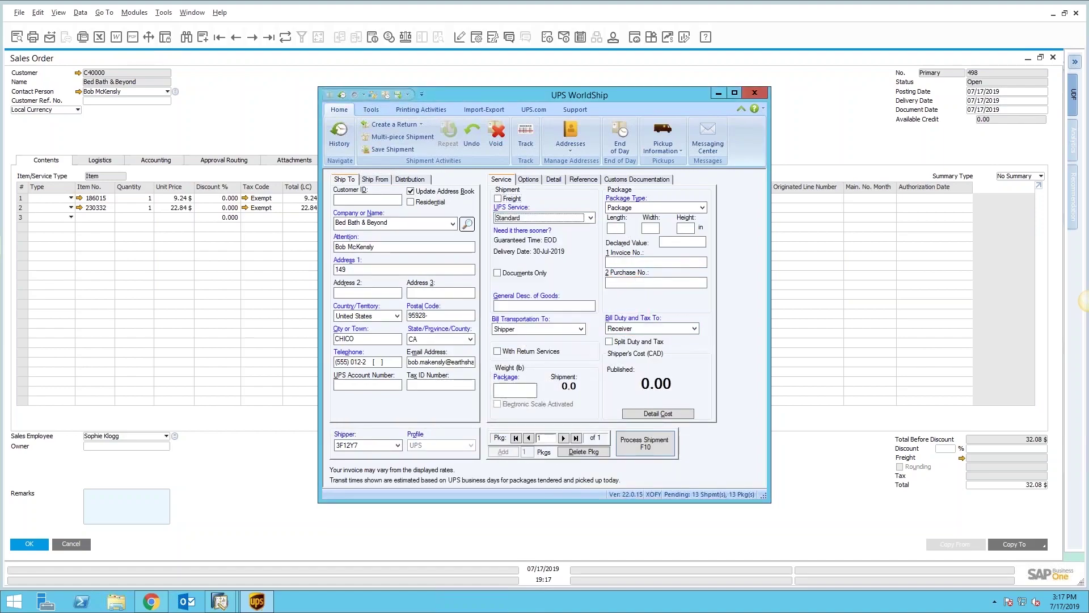
Step: Set the package dimensions to 12×12×3 in and its weight to 2 lb
click(616, 227)
text(12)
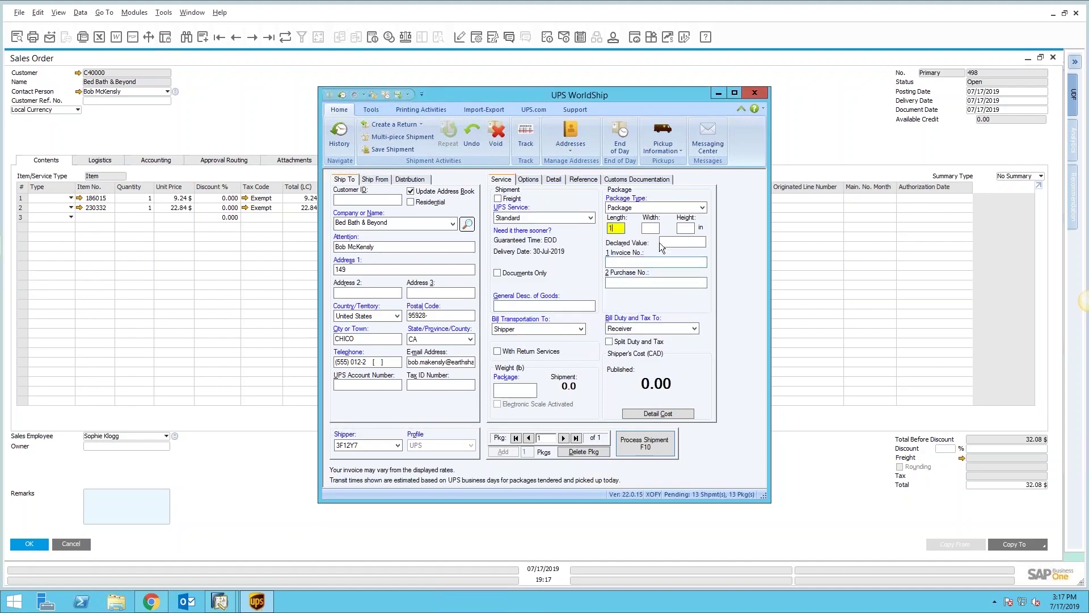
key(Tab)
text(12)
key(Tab)
text(3)
key(Tab)
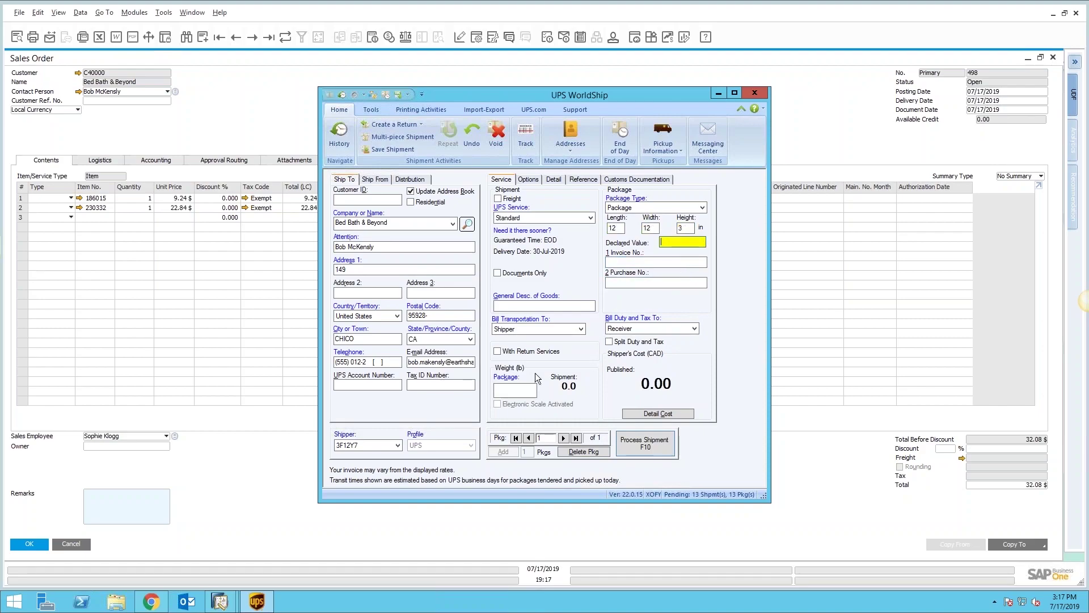
click(518, 390)
text(2)
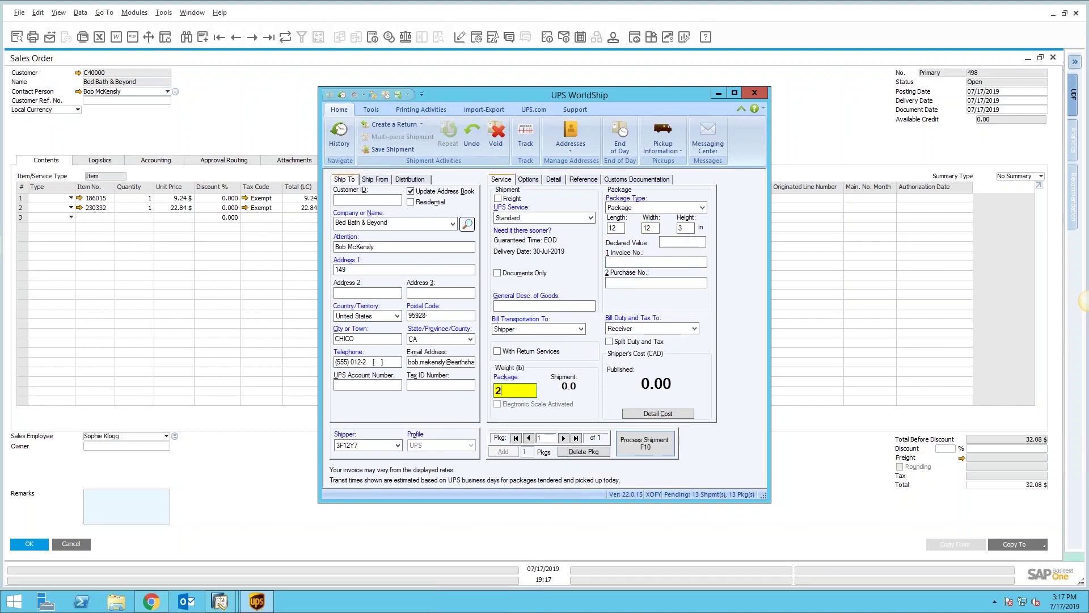
key(Tab)
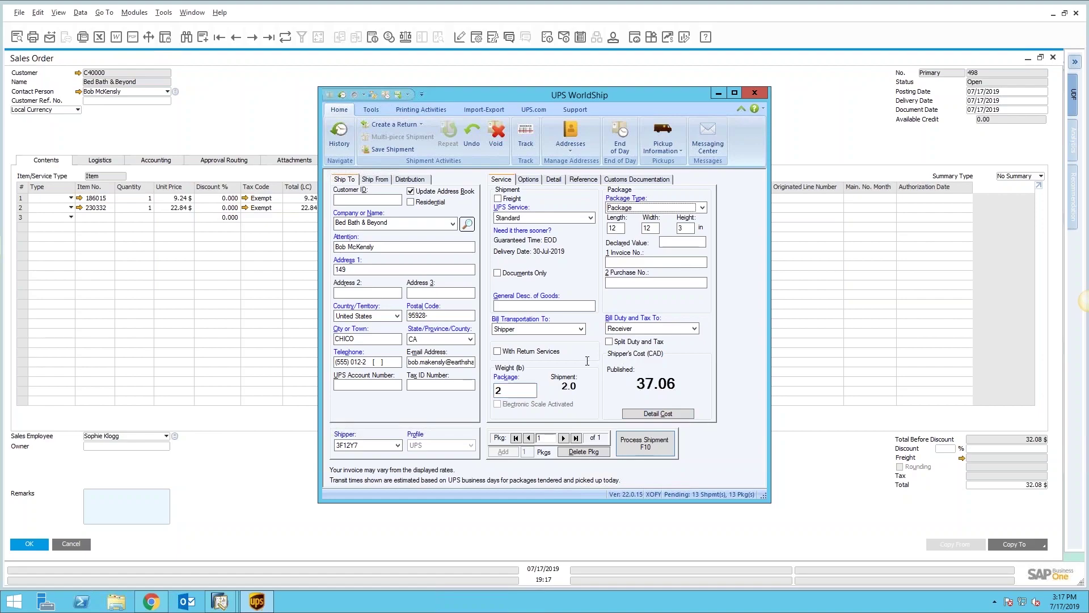
Step: Describe the goods as 'Consumables' and replace the recipient's telephone number
click(528, 305)
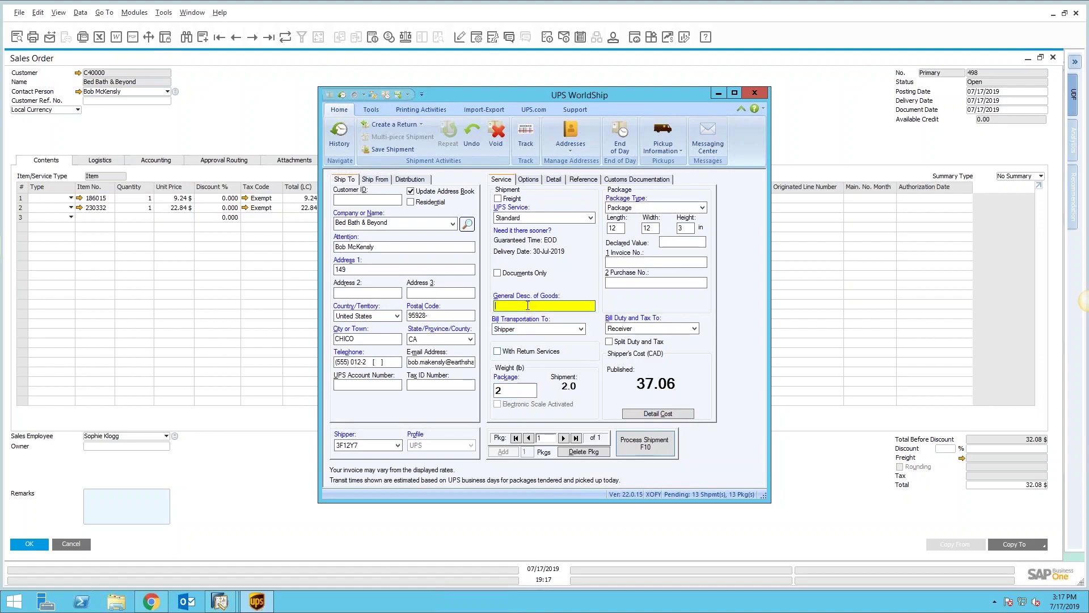
text(Consumables)
click(394, 361)
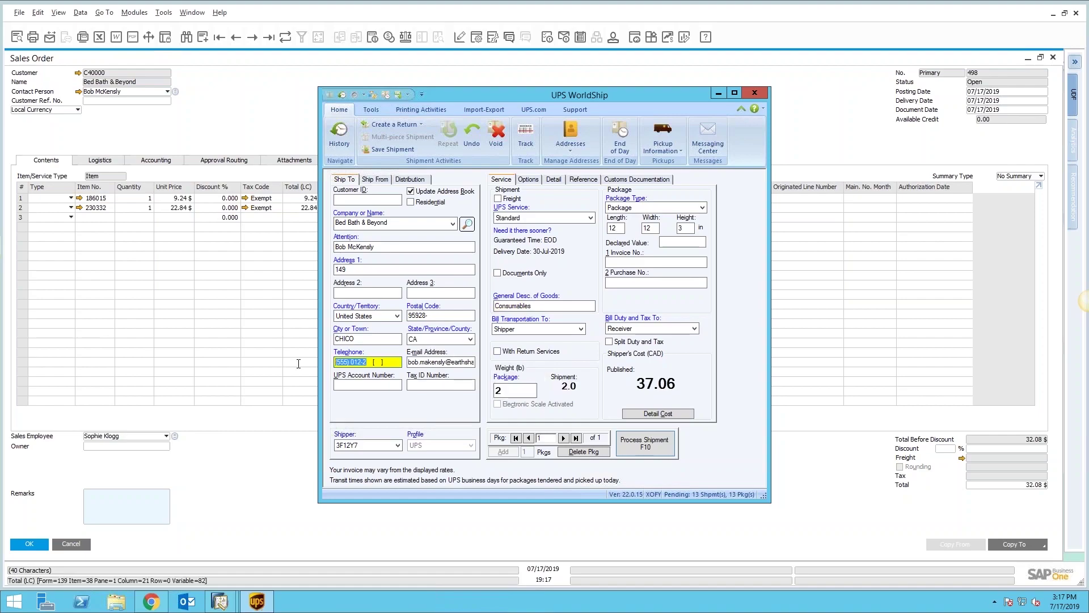
text(714550122)
click(351, 362)
text(5552355)
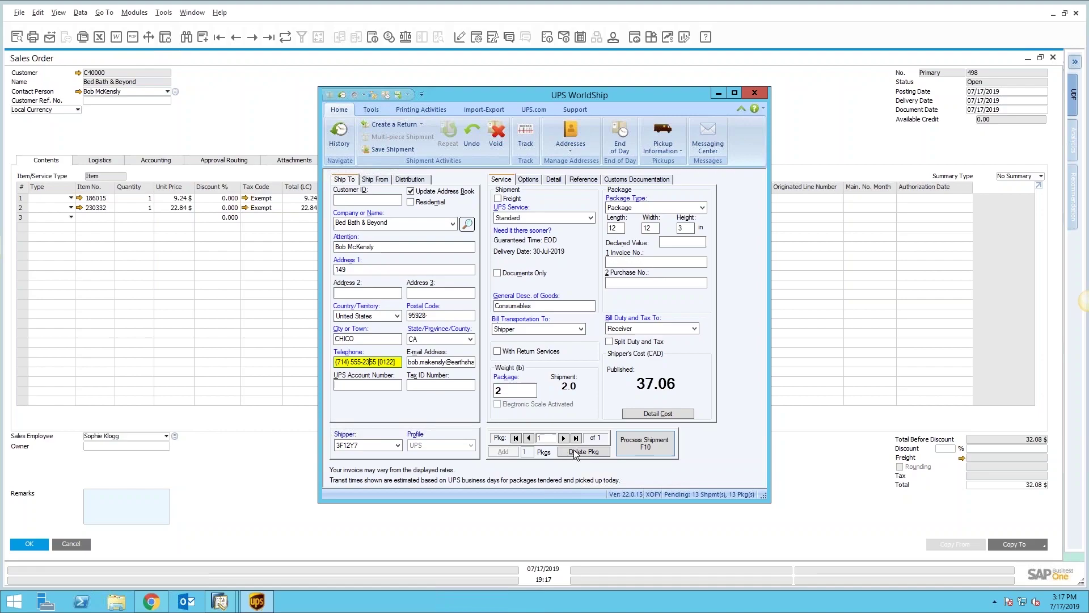
Step: Process the shipment without choosing a label printer, dismissing the printer error
click(649, 446)
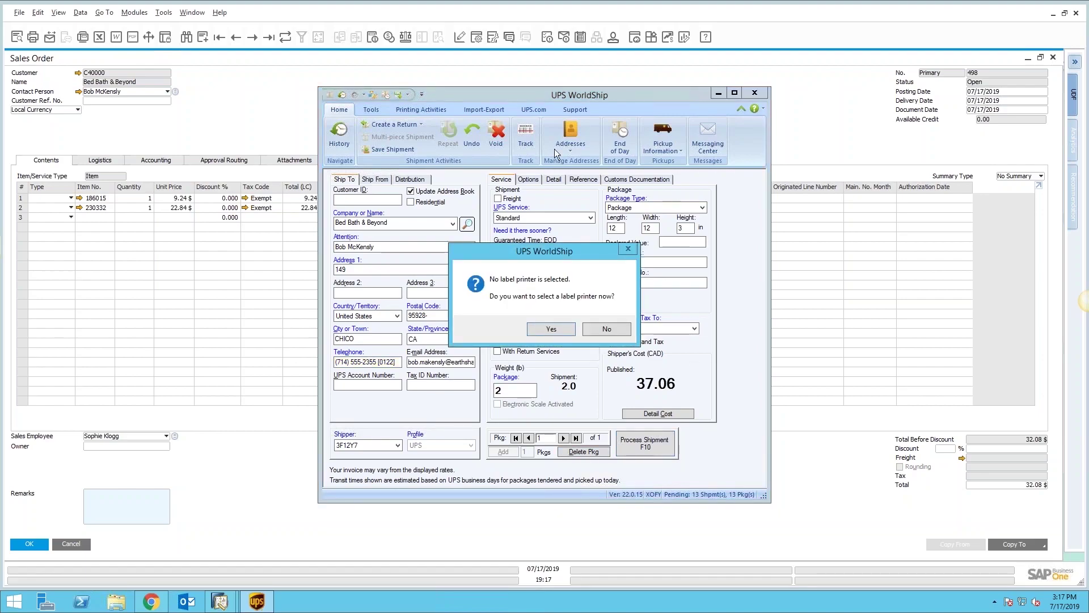
click(614, 329)
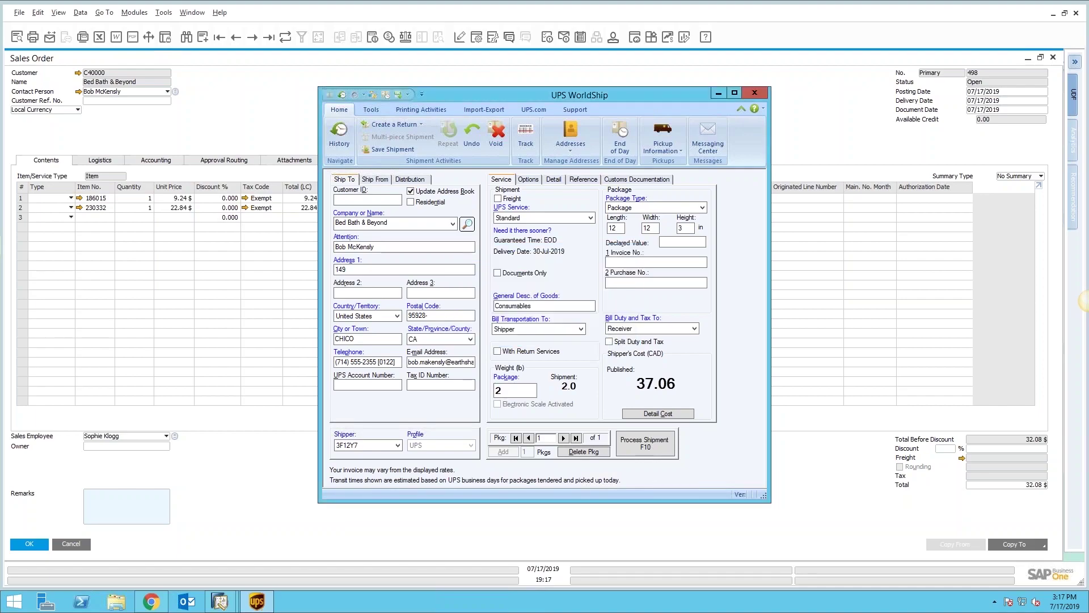
click(647, 326)
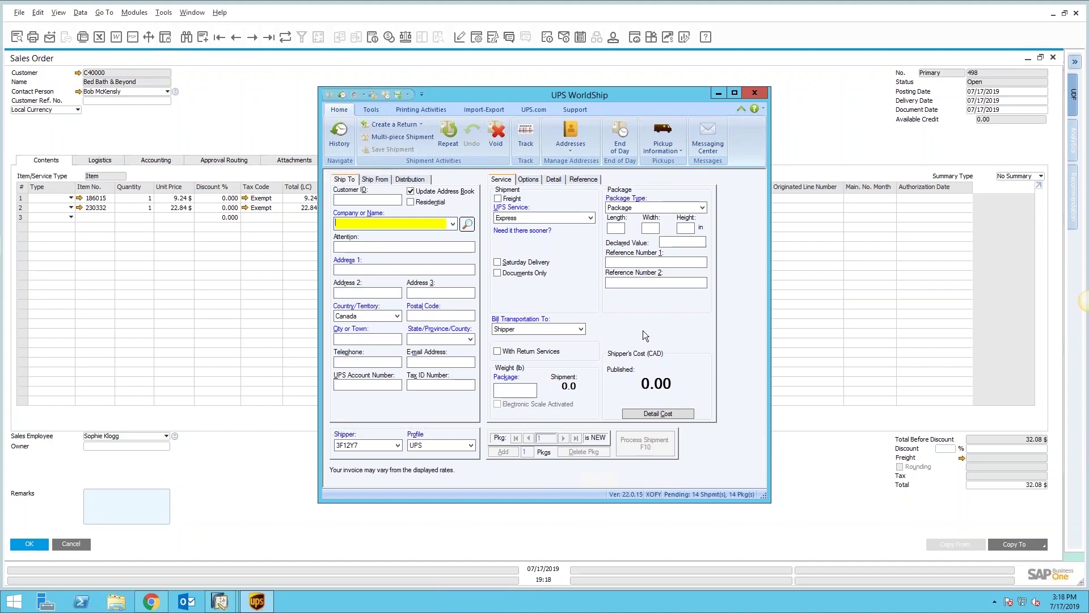
Step: Close WorldShip and view Sales Order 498's V33 Shipping tab
click(266, 109)
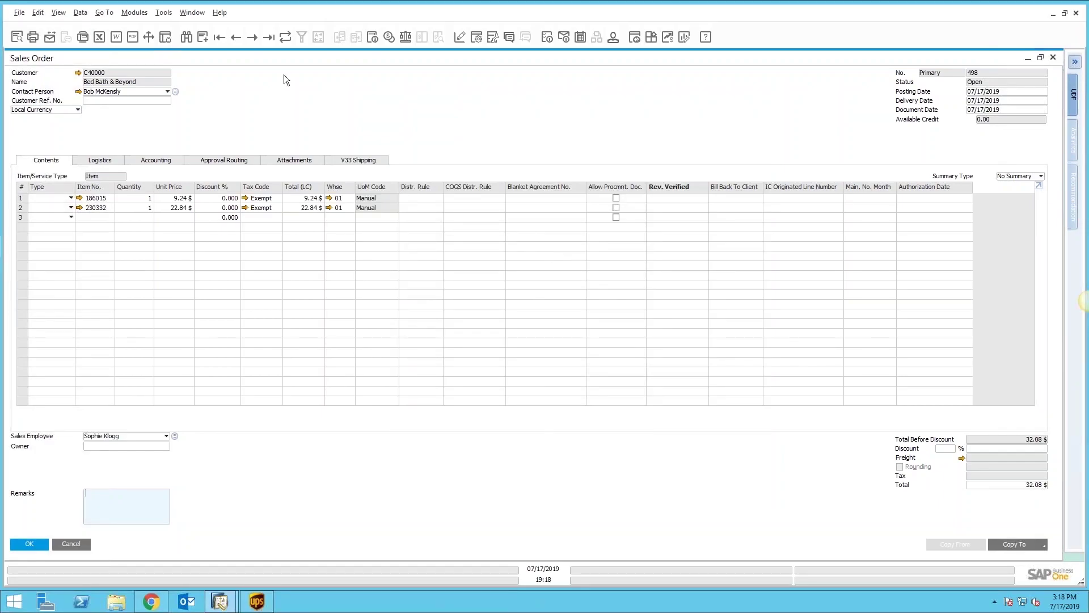
click(358, 160)
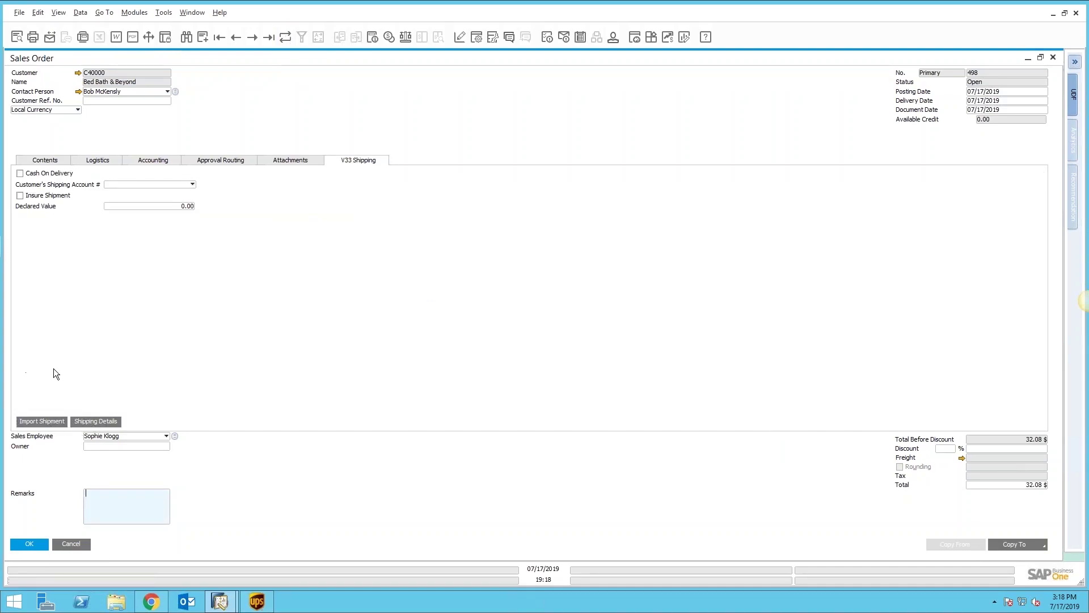
Step: Check the order's UPS tracking row in Shipping Details, then close it
click(103, 421)
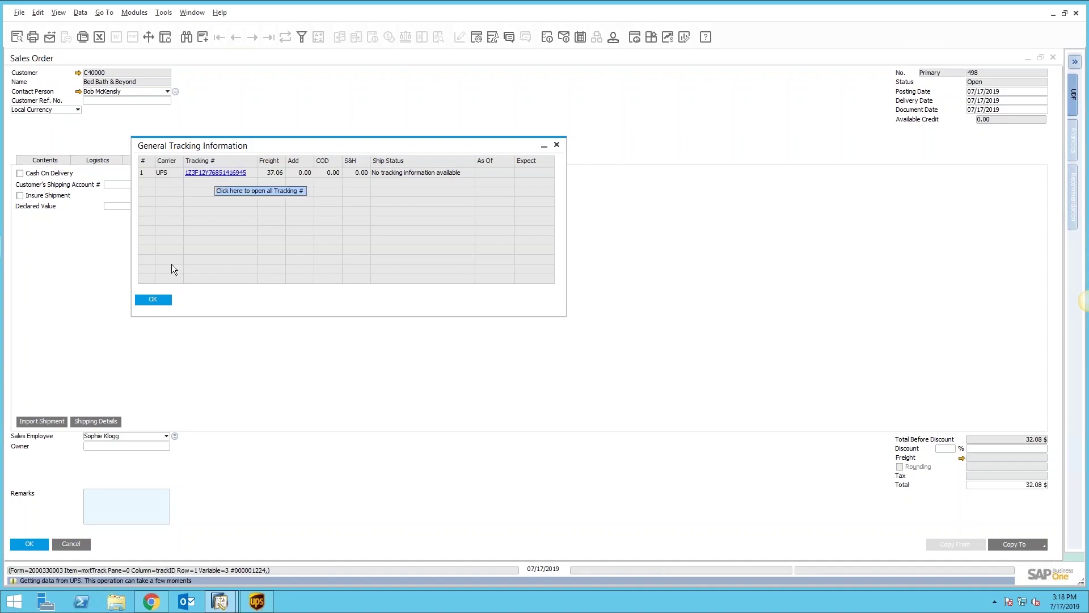
click(159, 297)
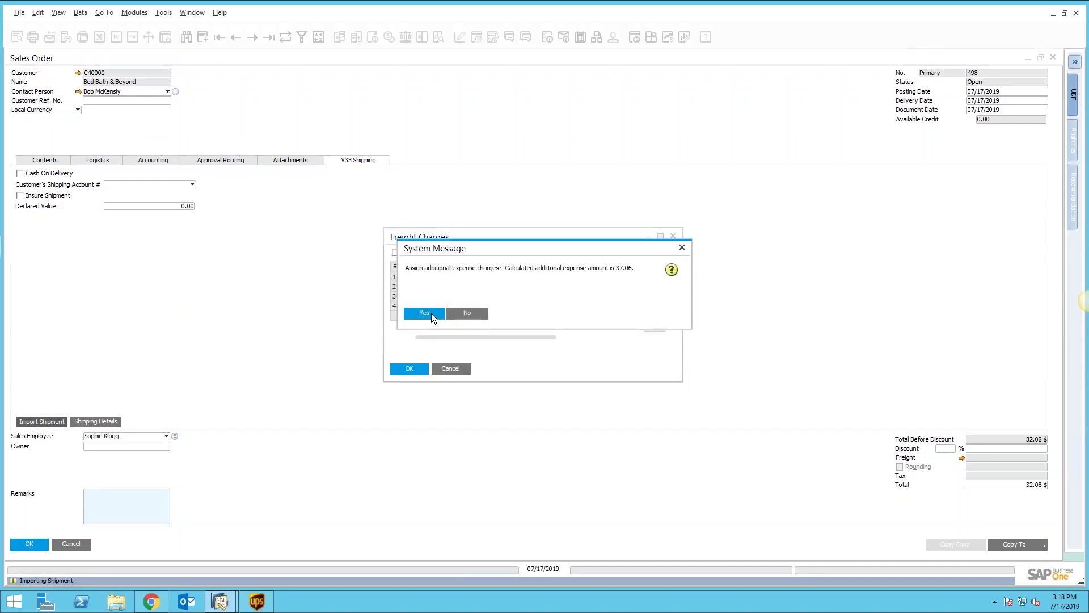
Step: Accept the 37.06 additional expense and freight prompts, then update order 498 with 39.06 freight
click(424, 313)
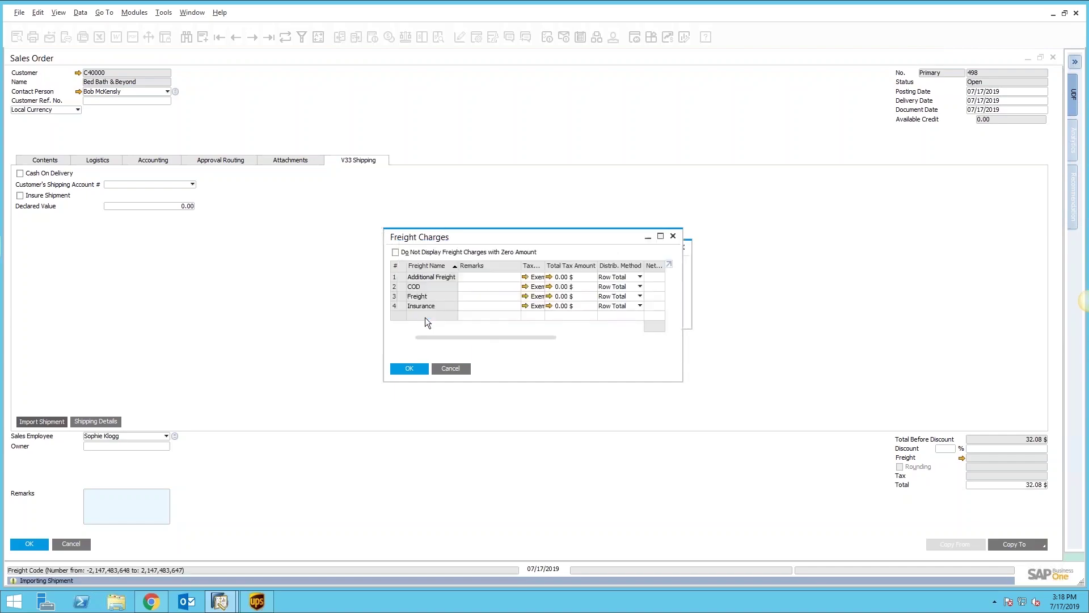
click(425, 313)
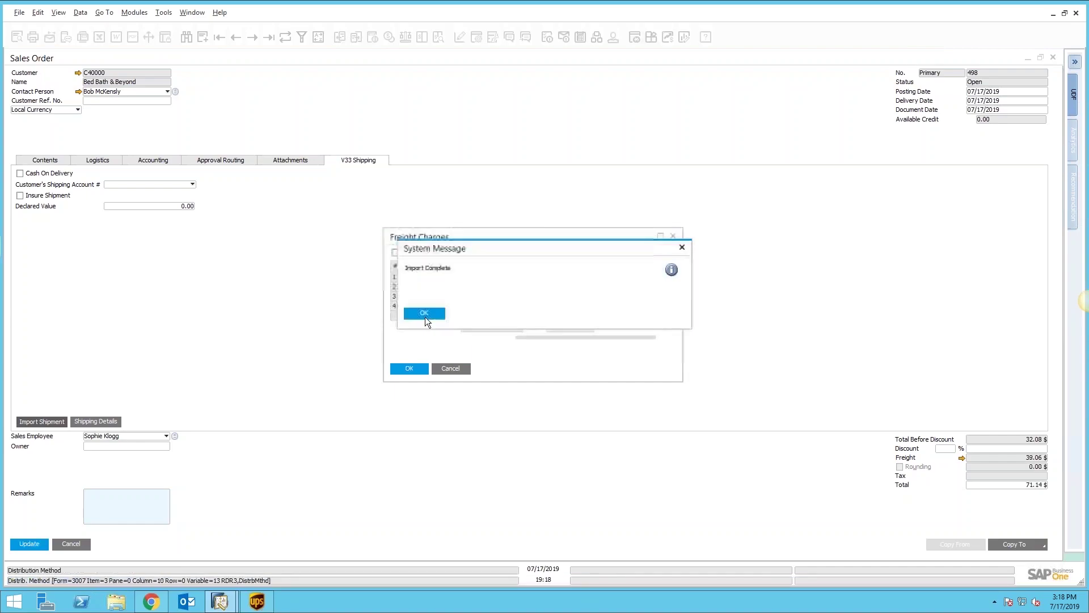
click(424, 311)
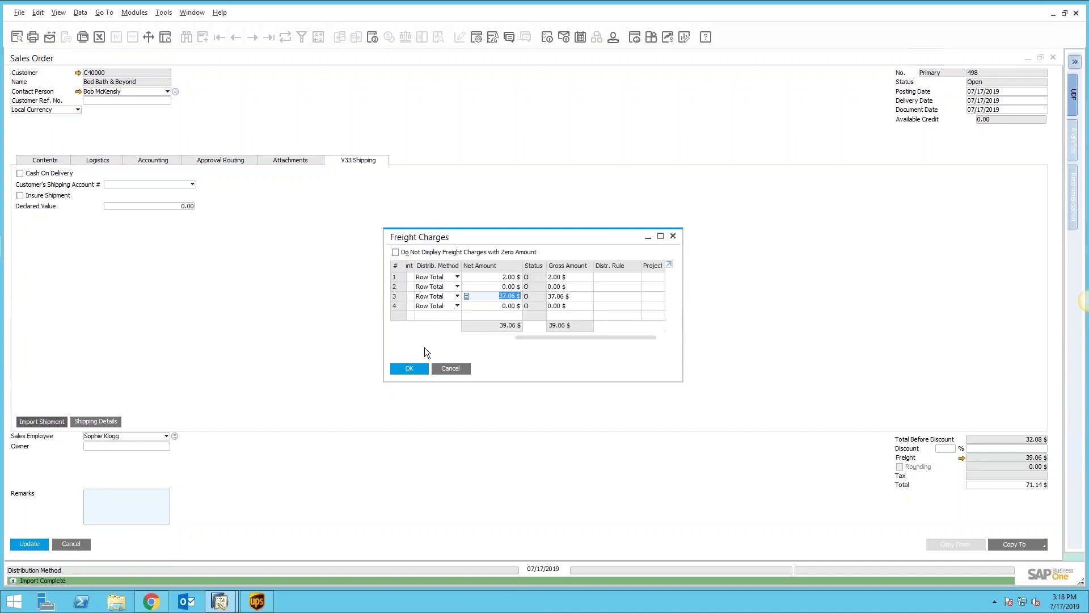
click(413, 369)
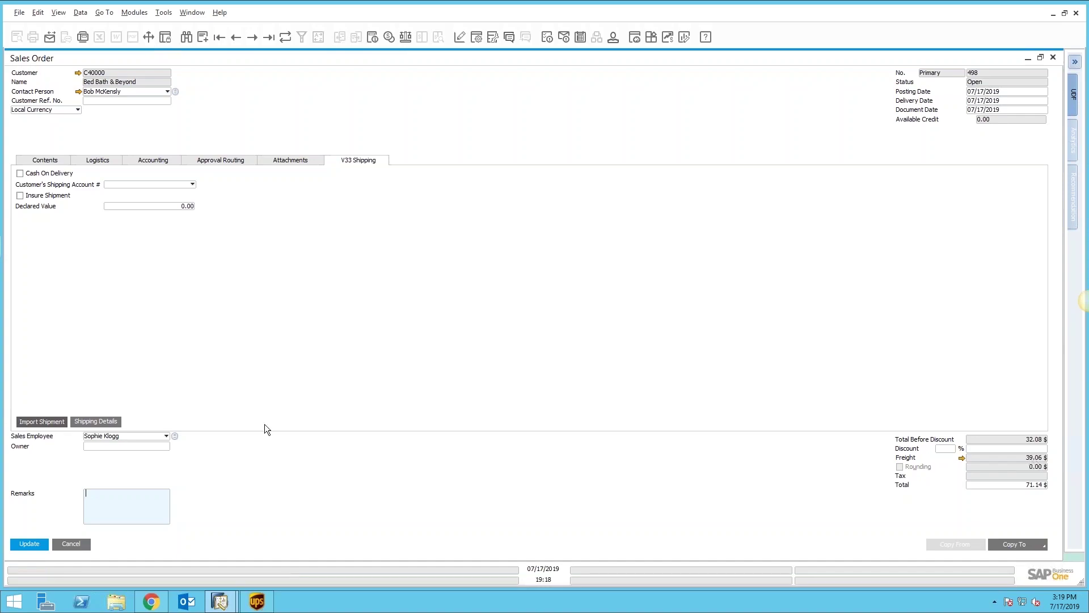
click(27, 546)
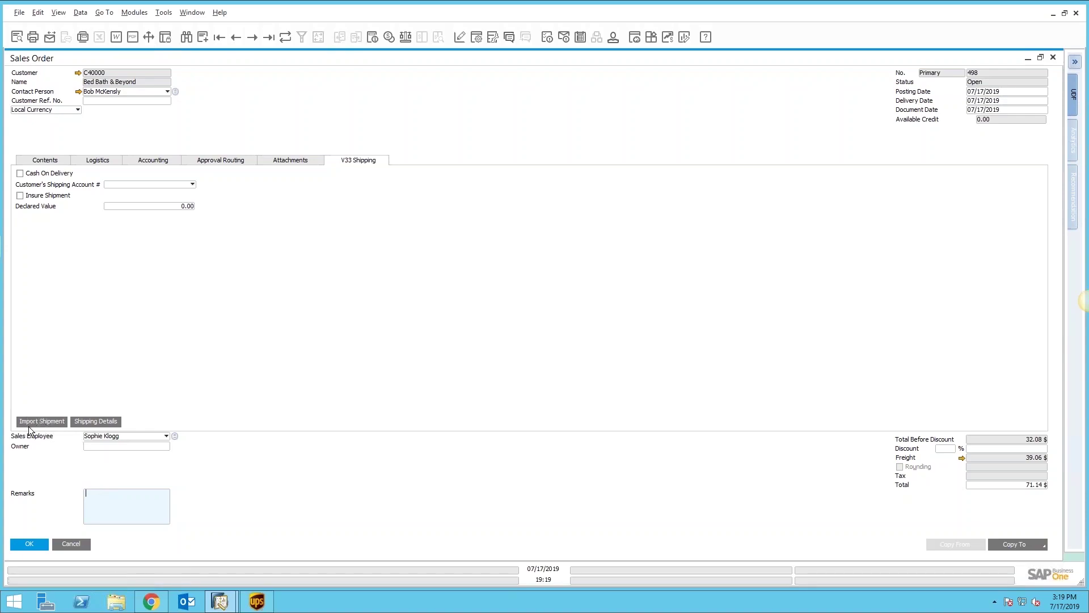
click(100, 422)
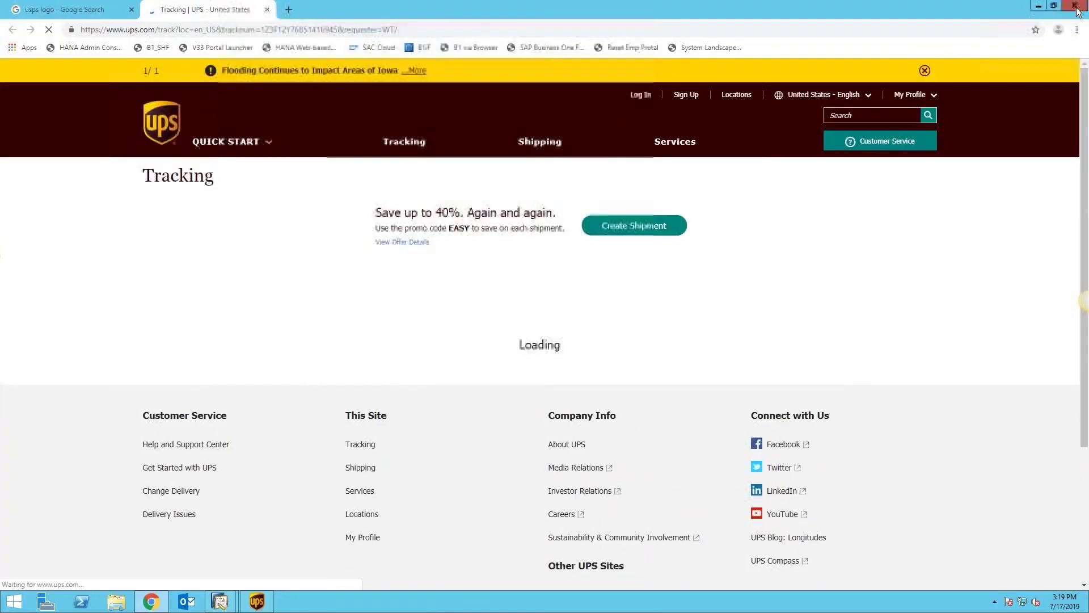
click(1076, 6)
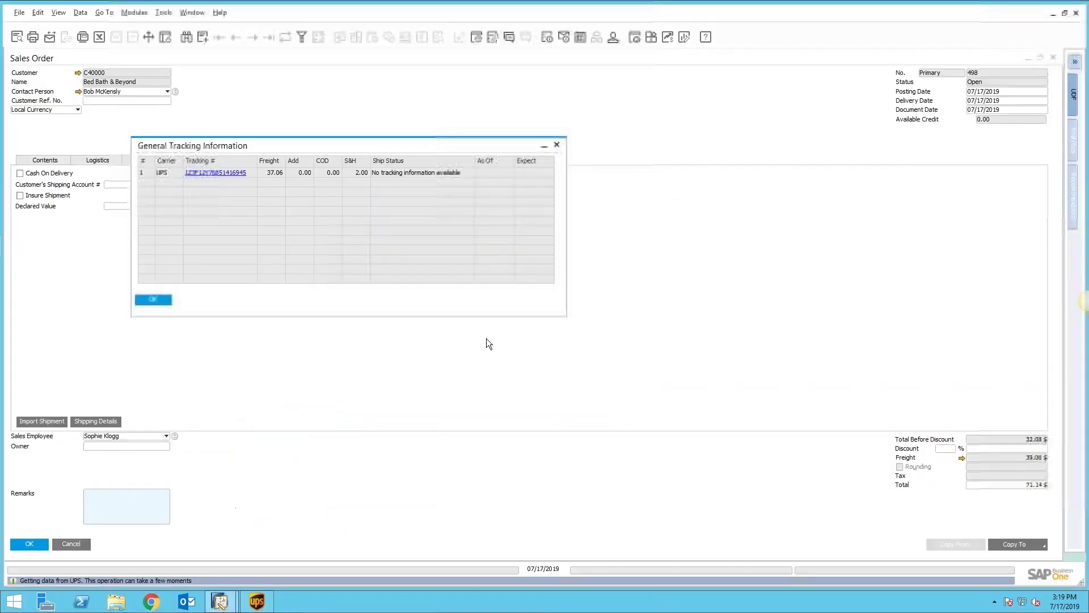
click(152, 300)
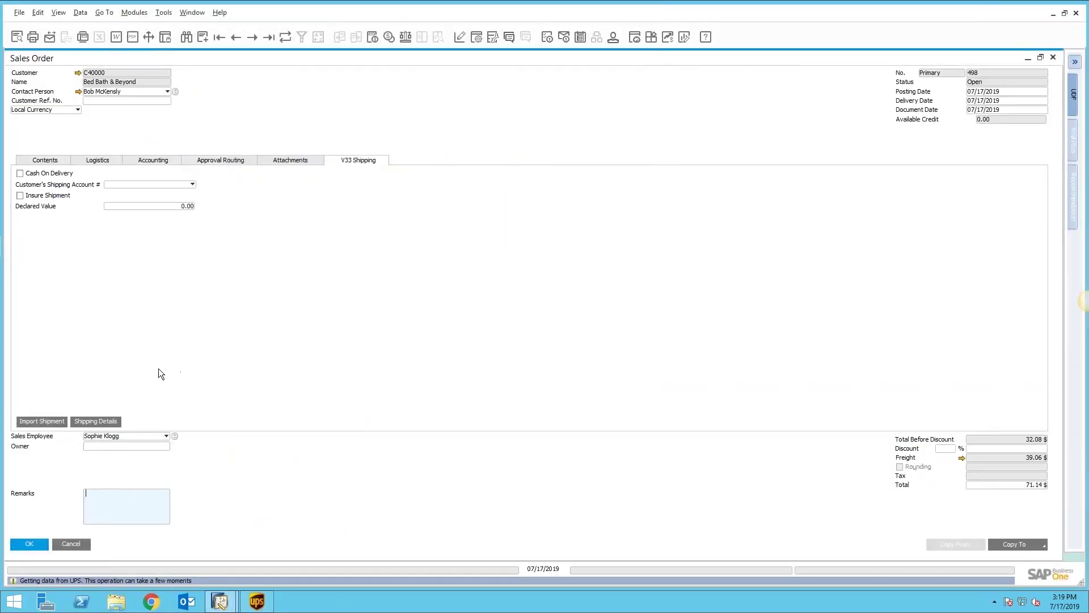
Step: Close the current order and open a new Sales Order from the Sales - A/R module
click(30, 544)
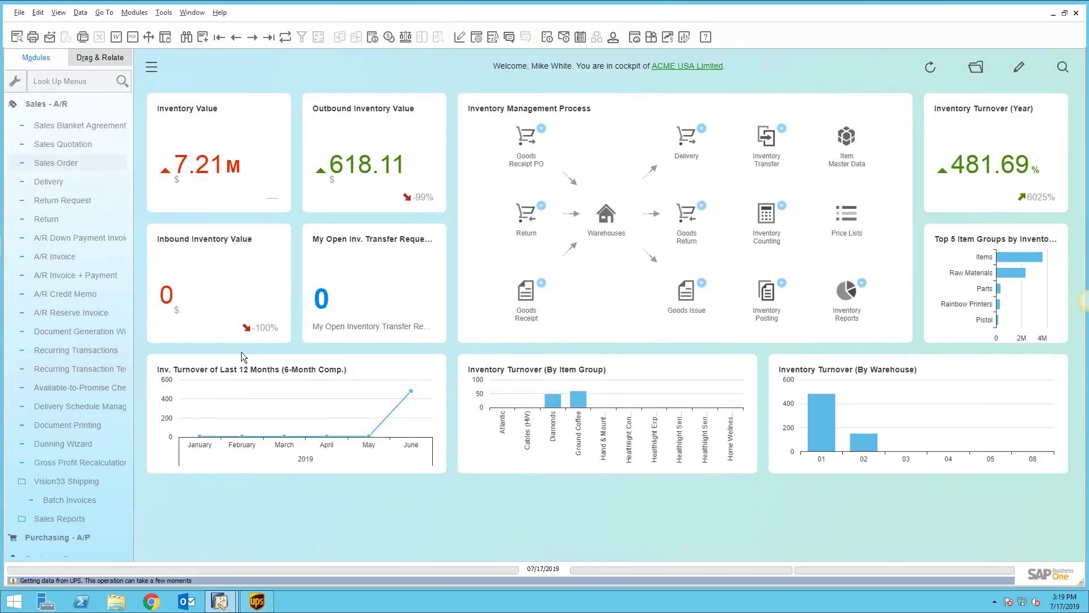
click(51, 108)
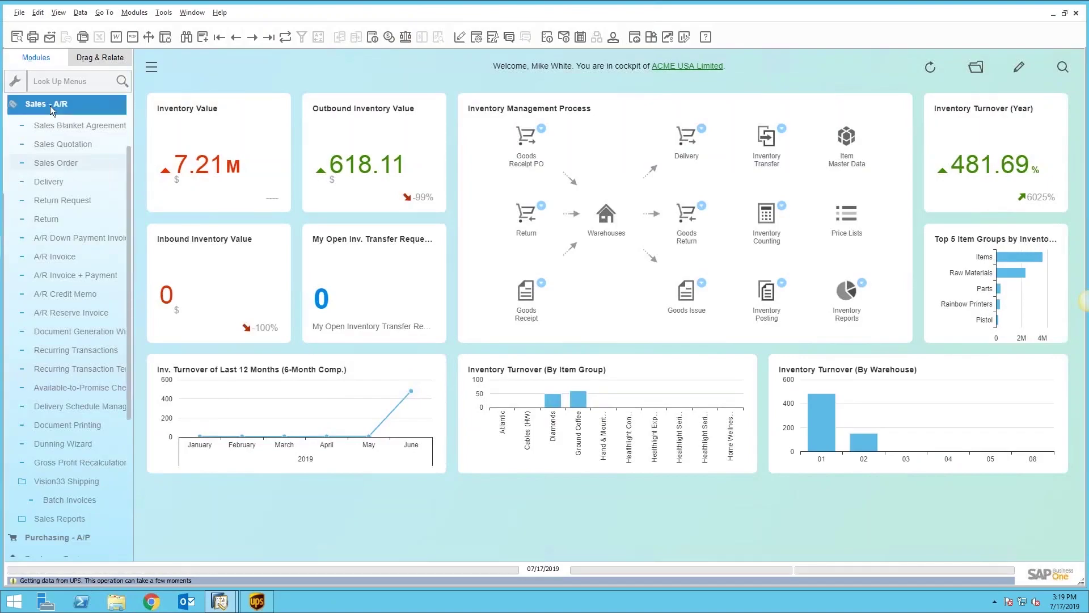
click(51, 107)
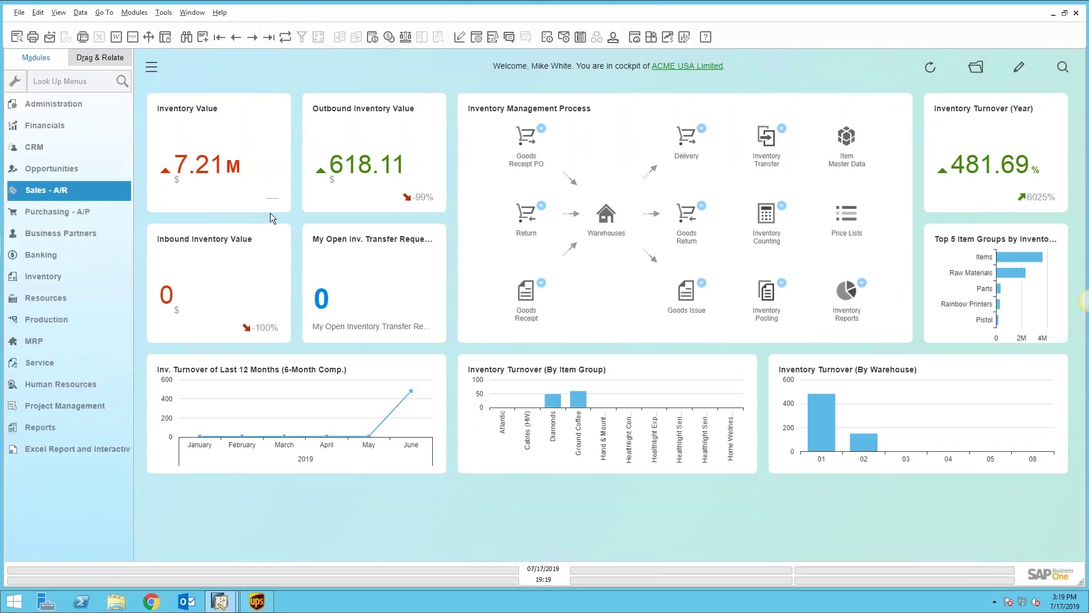
click(43, 191)
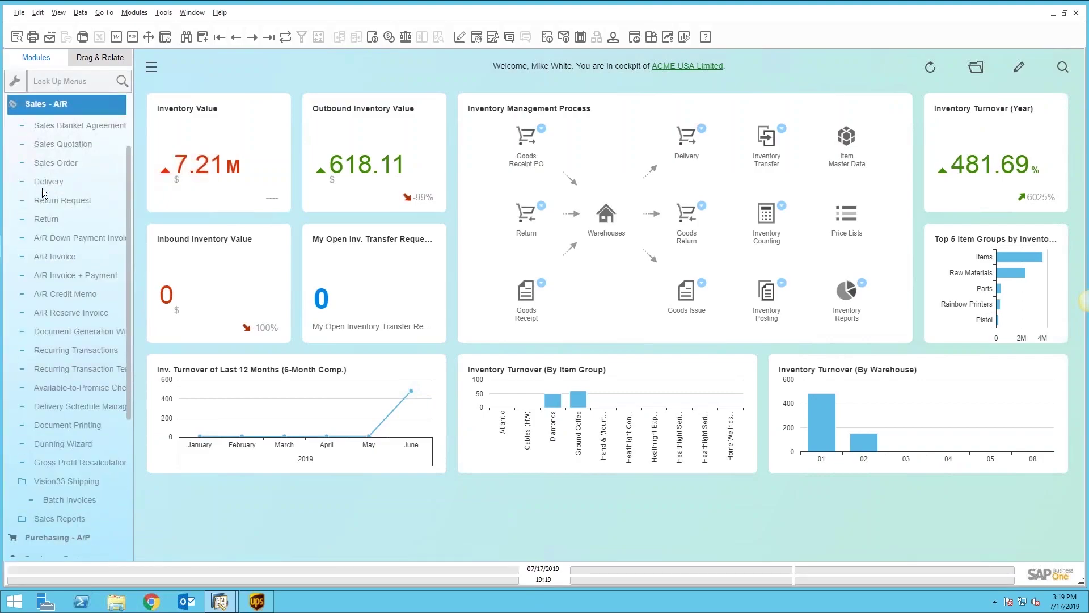
click(62, 163)
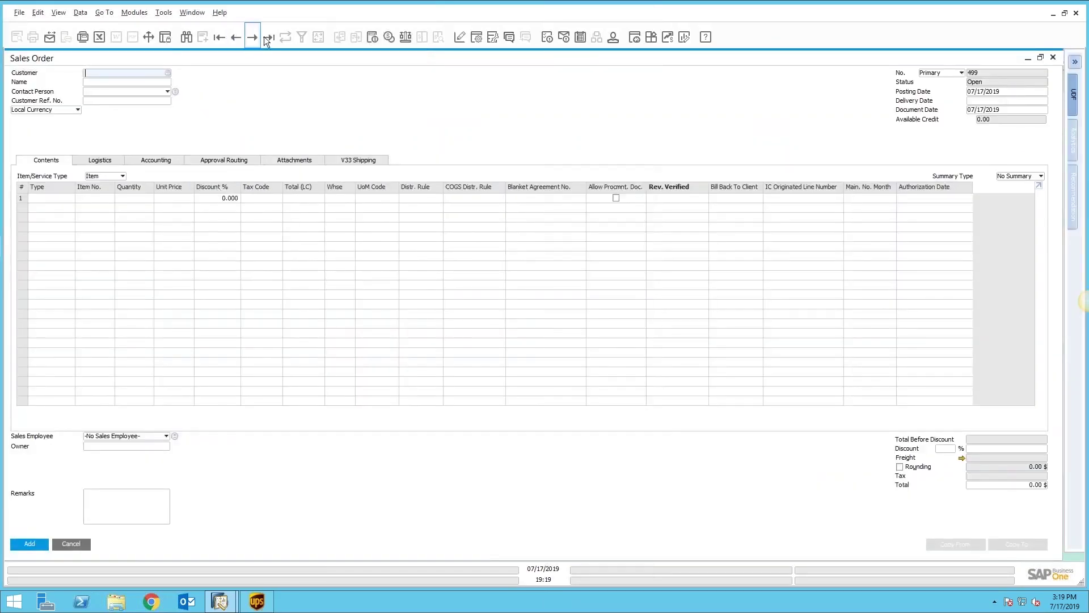
Step: Duplicate Sales Order 498 and set the customer to Bed Bath & Beyond on all rows
click(268, 36)
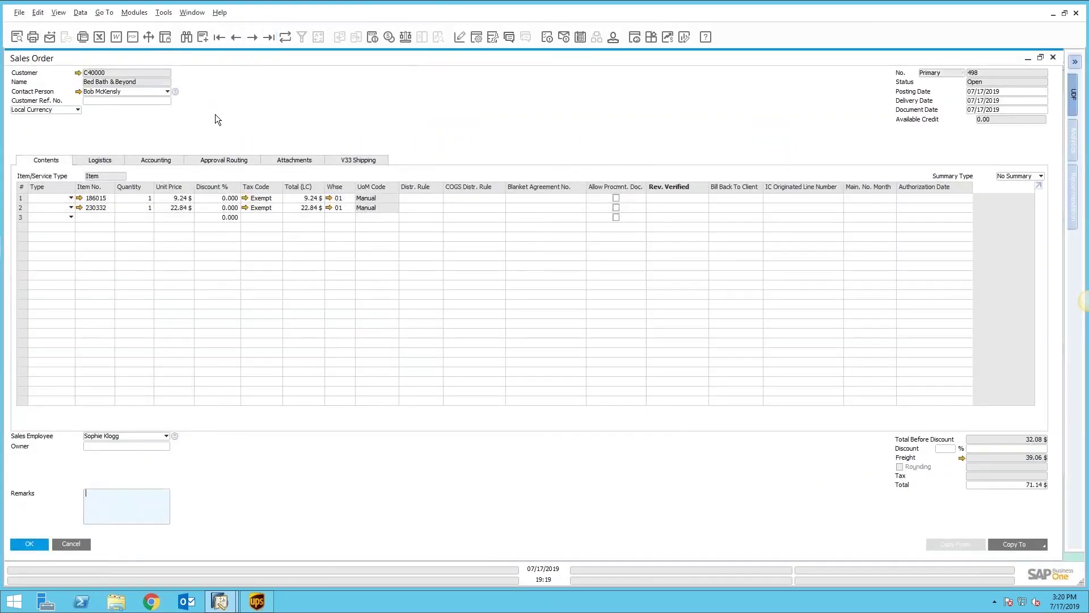
right_click(215, 114)
click(270, 294)
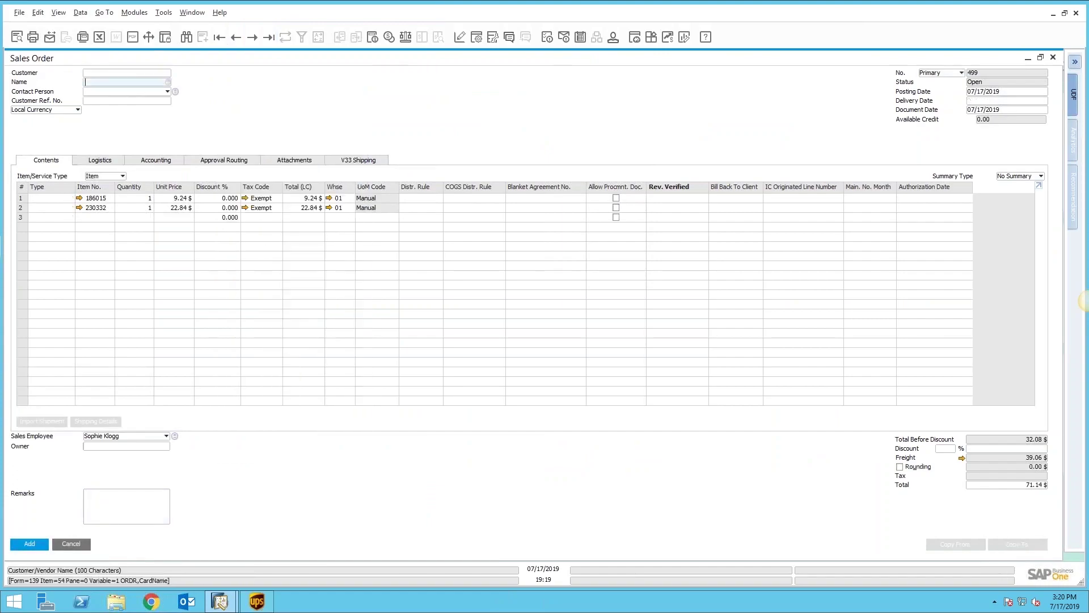
text(Bed)
key(Tab)
click(433, 328)
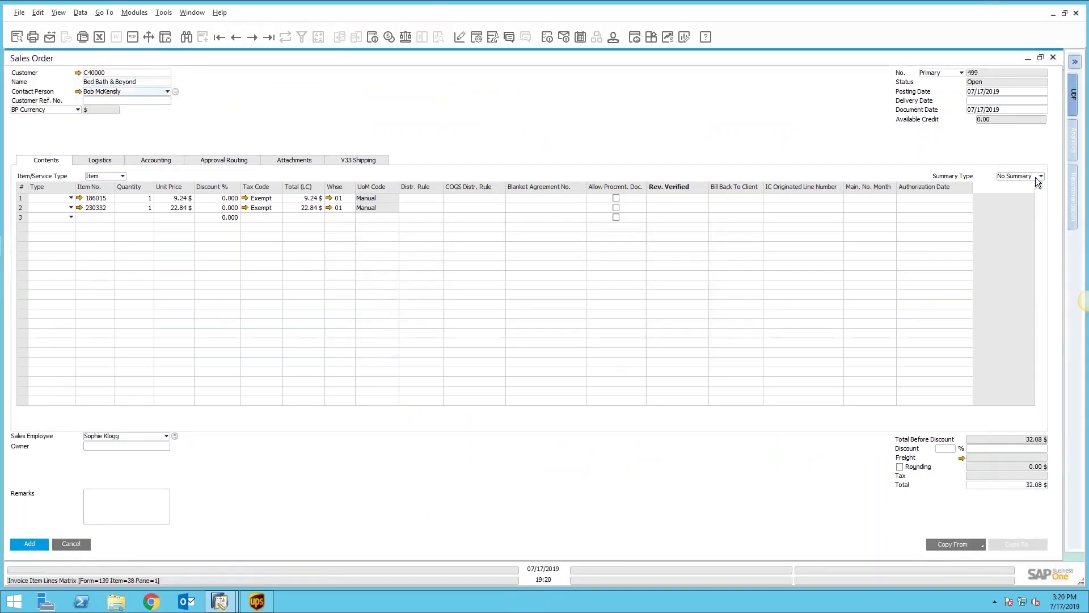
Step: Set today's delivery date on all rows and add the order as Sales Order 499
click(981, 100)
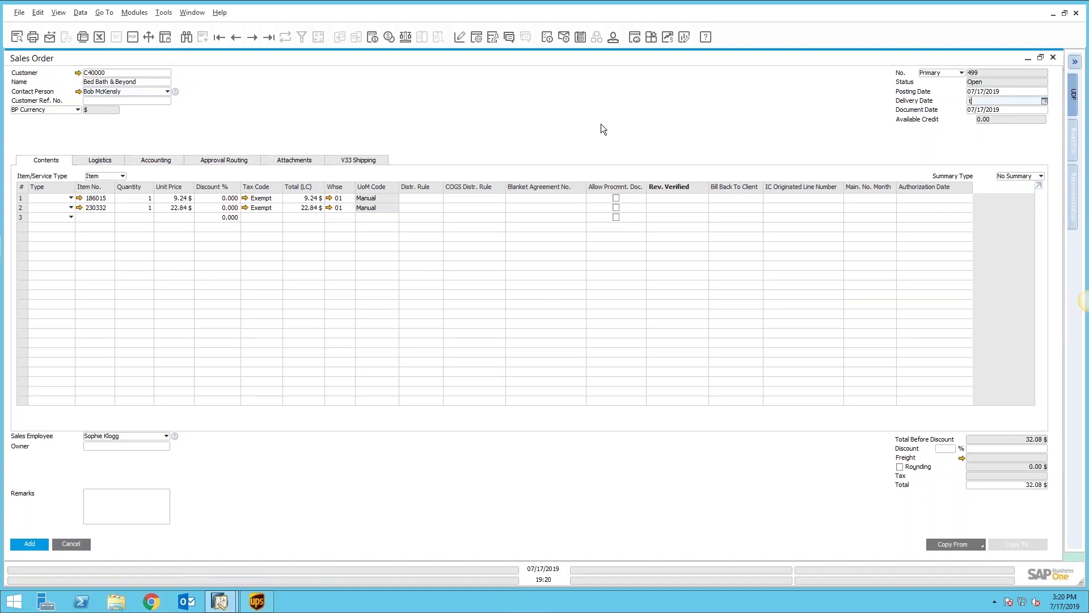
key(Tab)
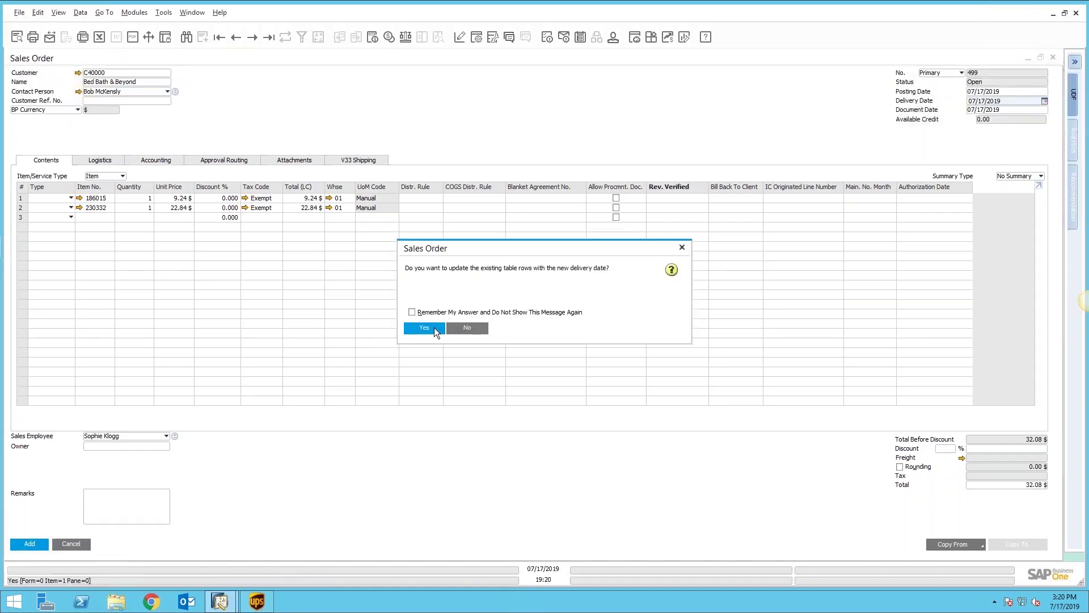
click(434, 328)
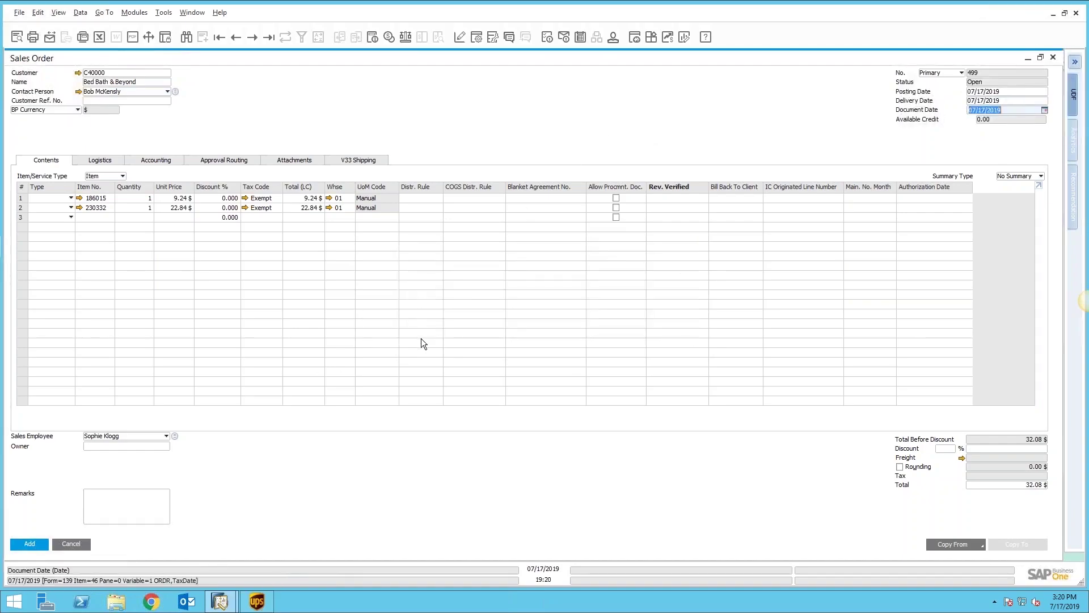
click(36, 545)
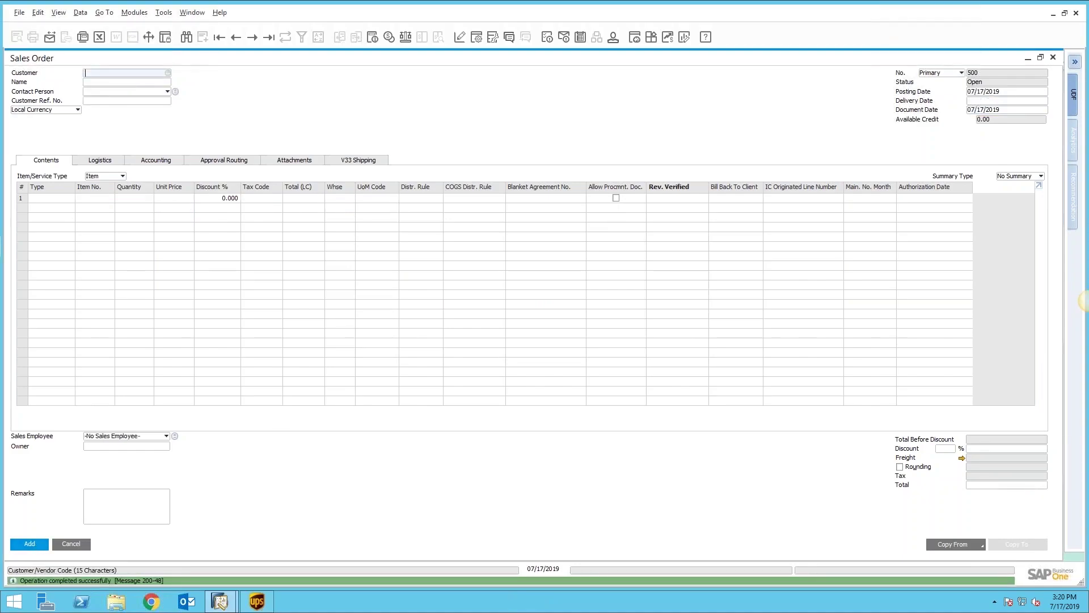
Step: Reopen Sales Order 499 and keyed-import it into UPS WorldShip using key 499
click(268, 38)
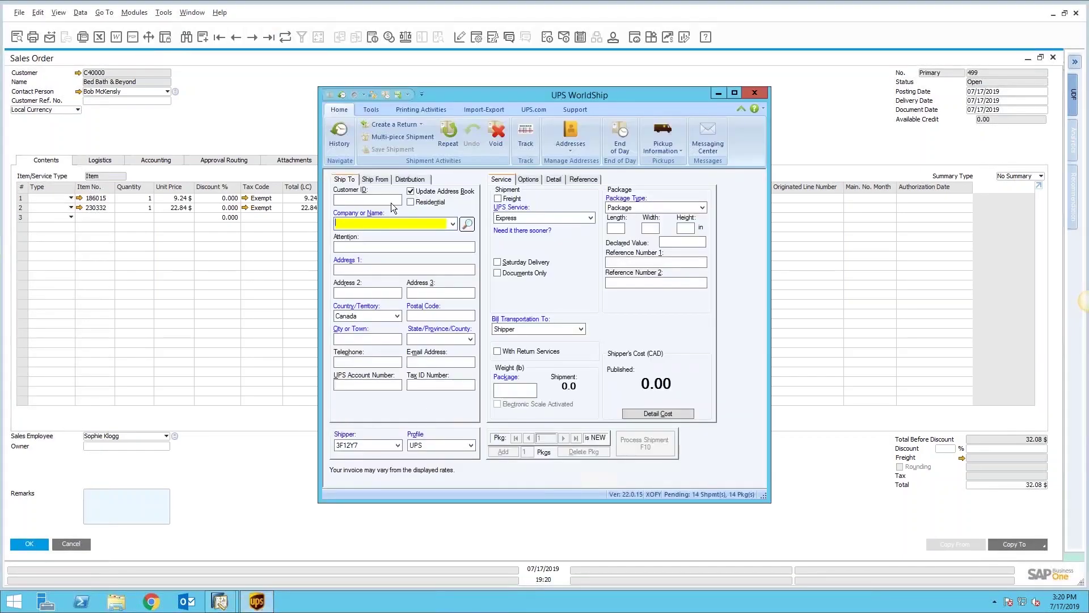
click(479, 109)
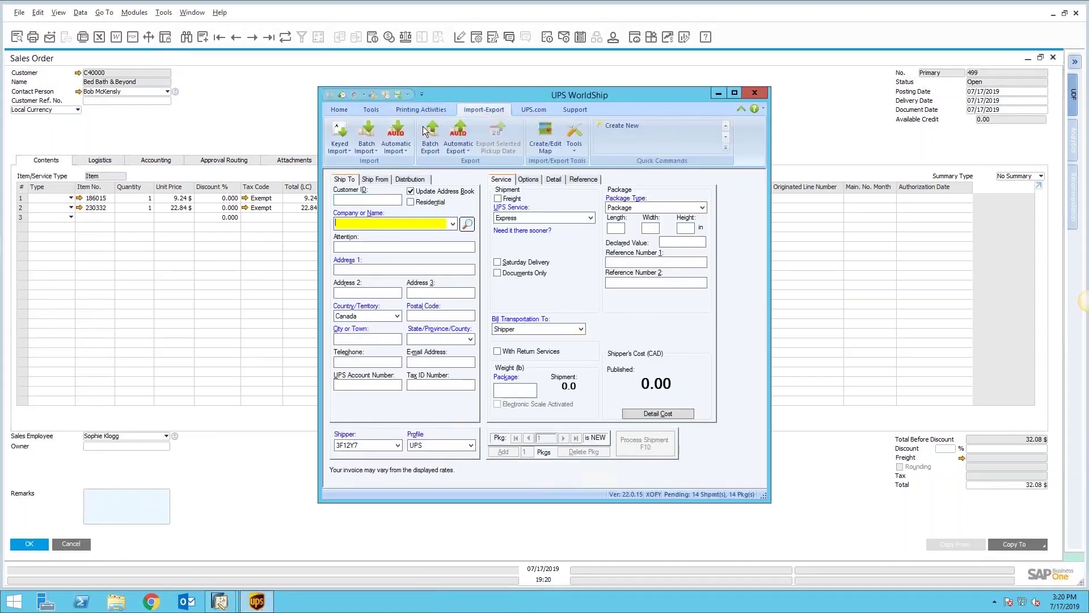
click(347, 138)
click(356, 181)
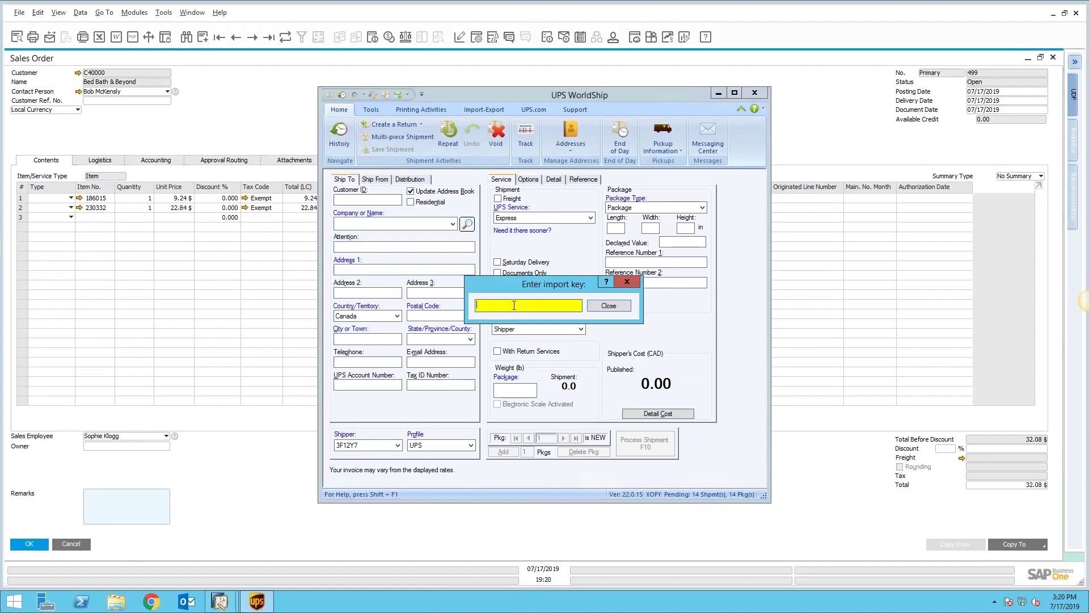
text(499)
key(Return)
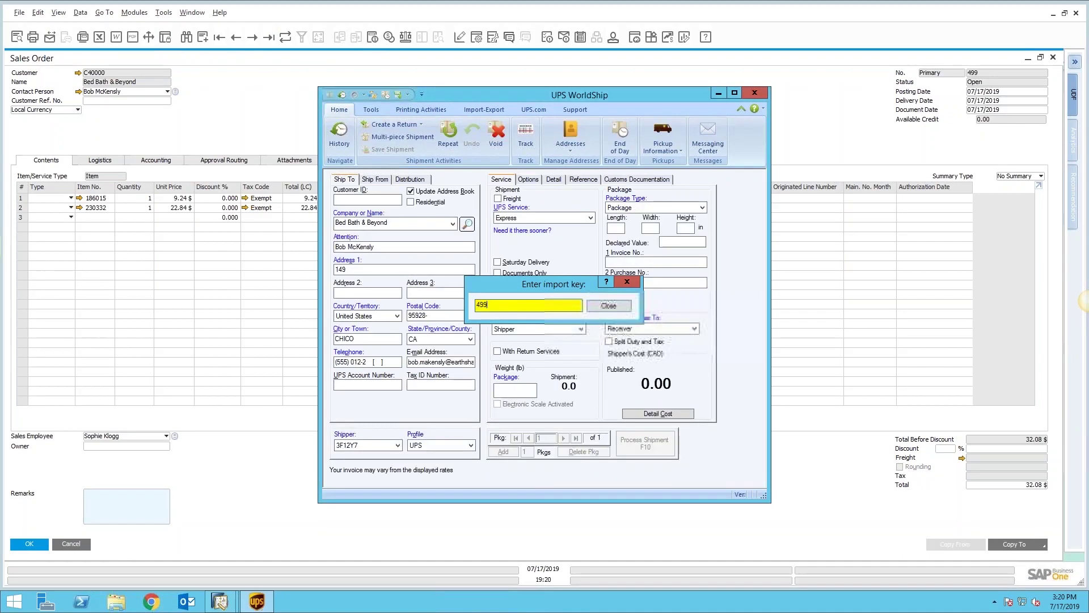
click(609, 306)
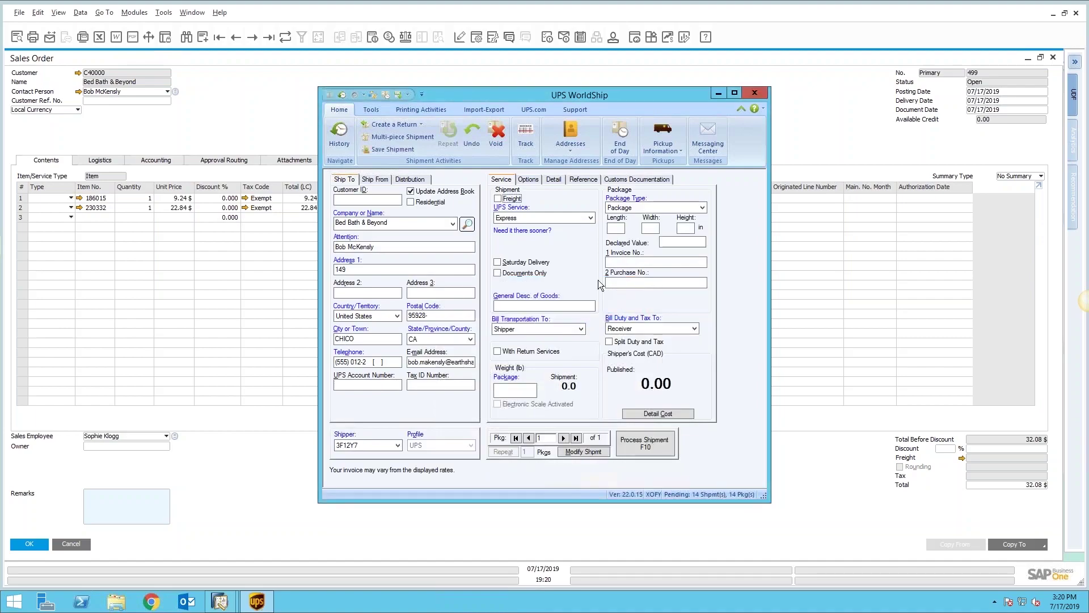
Step: Enter package dimensions 2×2×2 in and a package weight of 1 lb
click(621, 227)
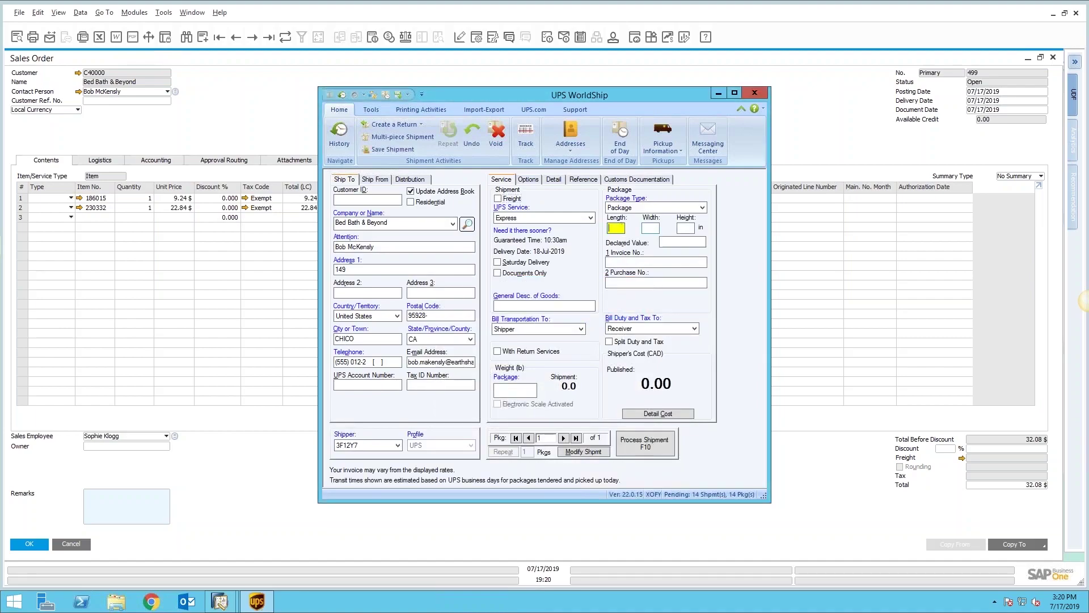
text(2)
key(Tab)
text(2)
key(Tab)
text(2)
click(508, 390)
text(1)
key(Tab)
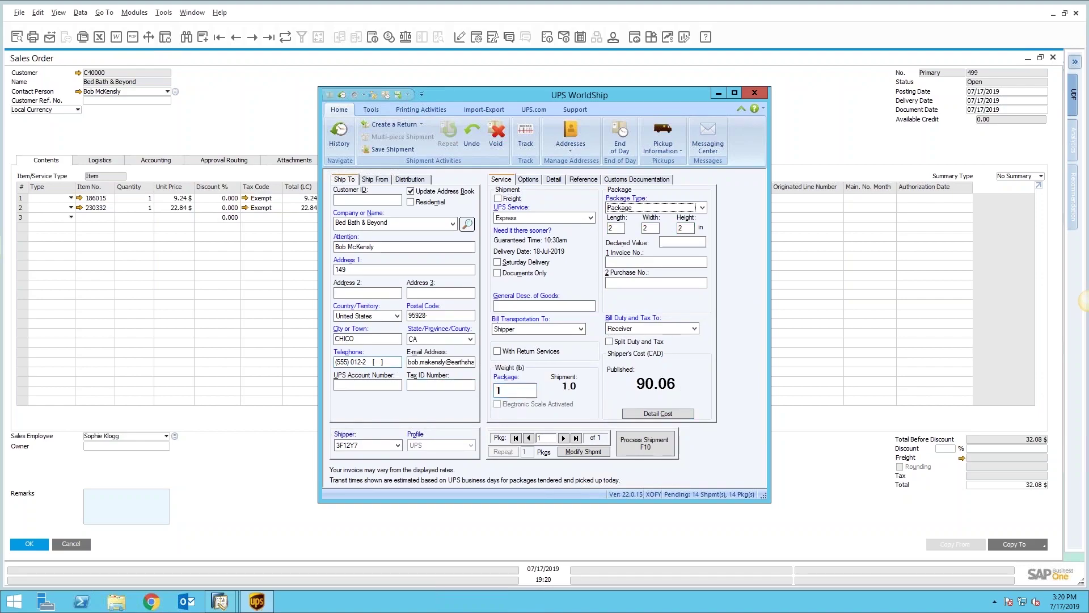
Step: Replace the ship-to telephone number and describe the goods as 'Consumables'
click(363, 362)
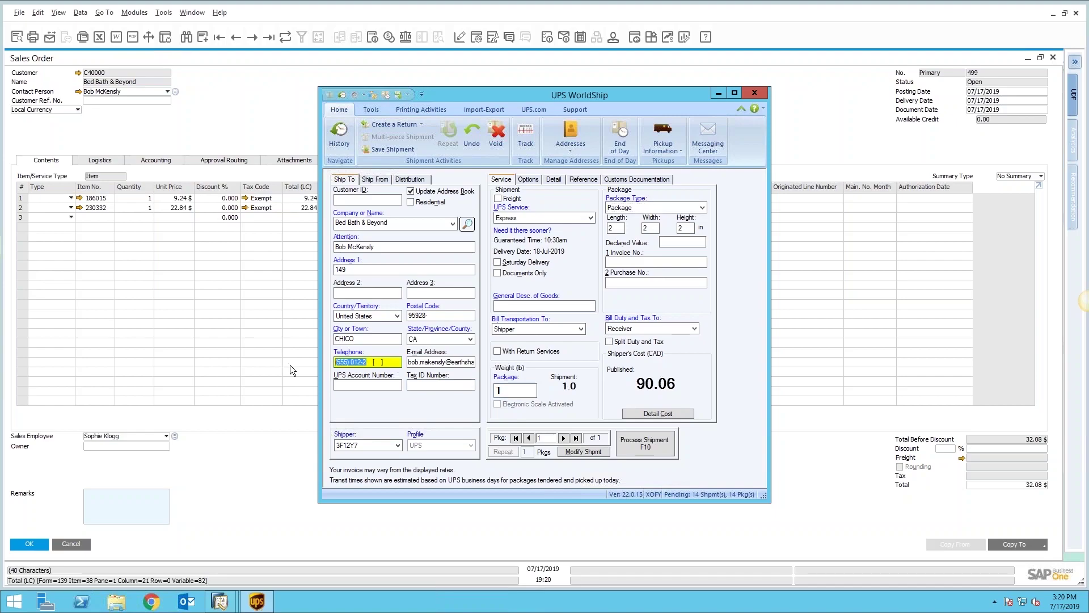
click(558, 307)
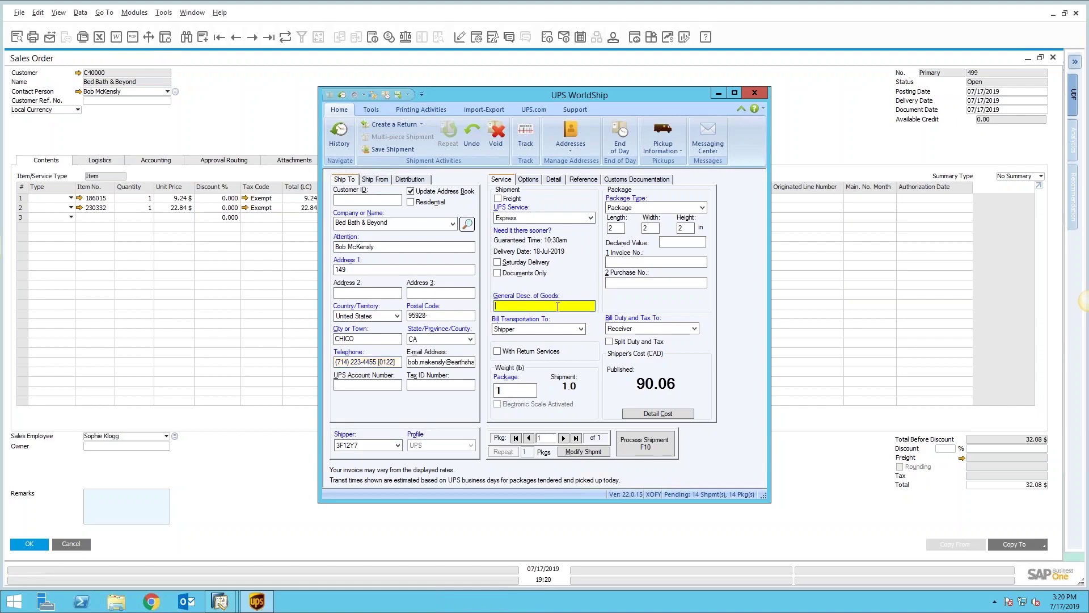
text(Consumables)
Step: Process the WorldShip shipment without selecting a label printer, dismissing the labels-not-printed error
click(646, 443)
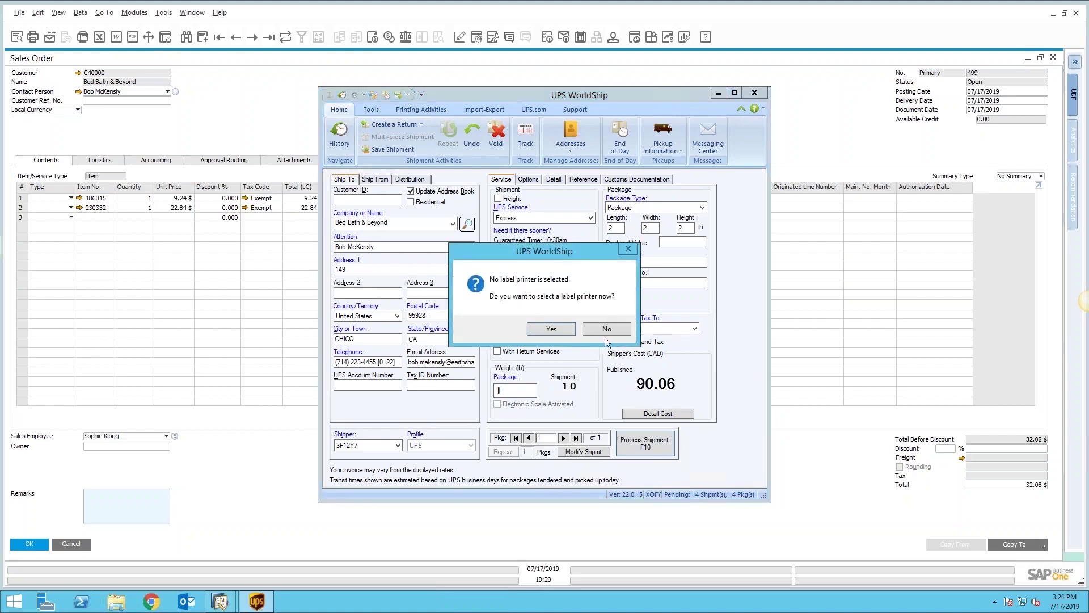
click(605, 331)
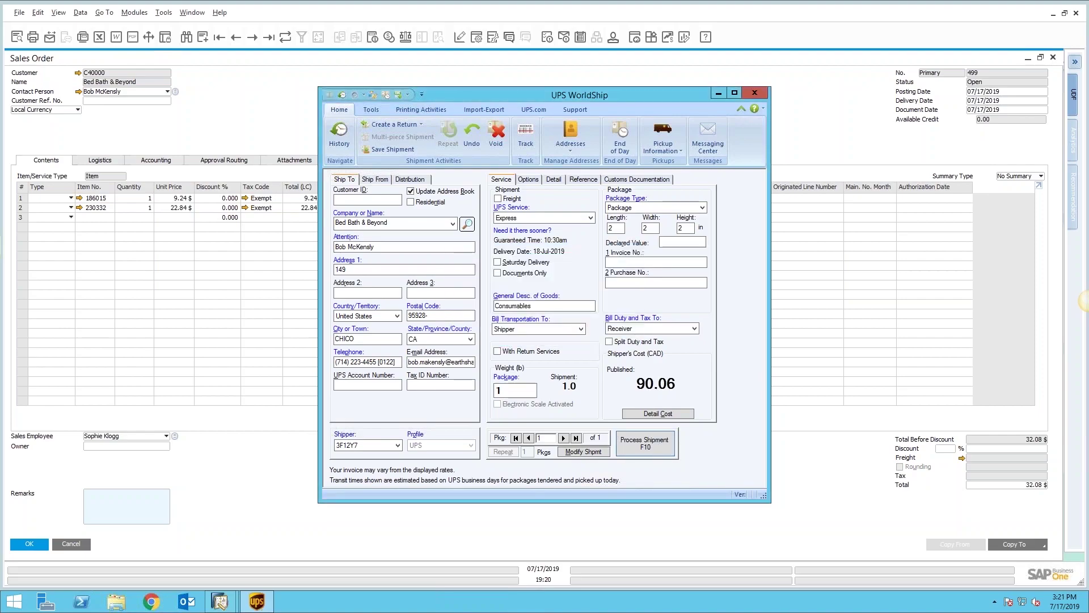
click(645, 325)
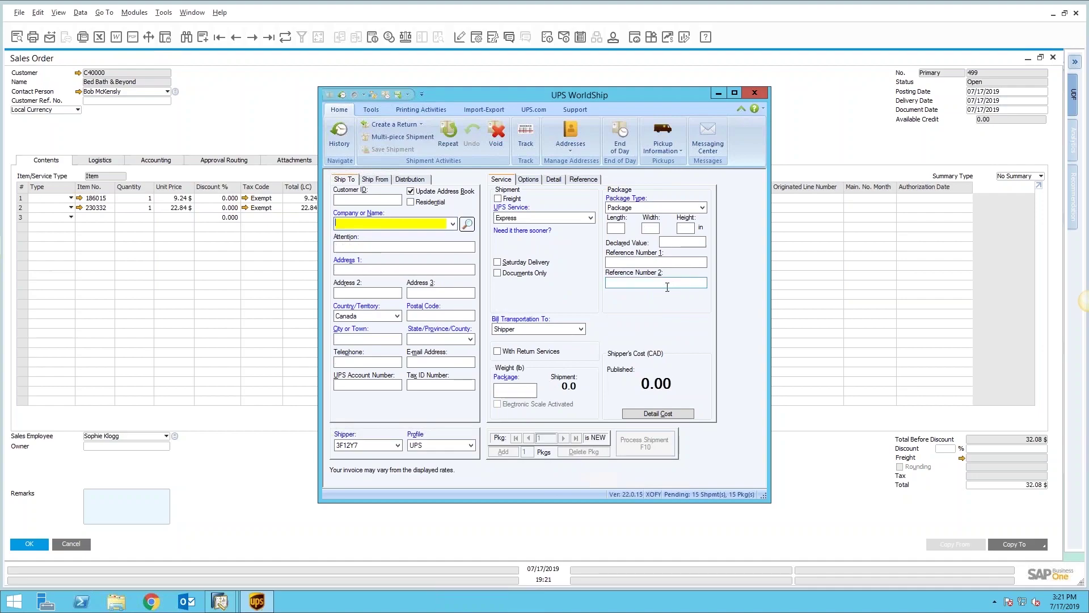
Step: View Sales Order 499's V33 Shipping tracking details showing UPS with 90.06 freight
click(246, 108)
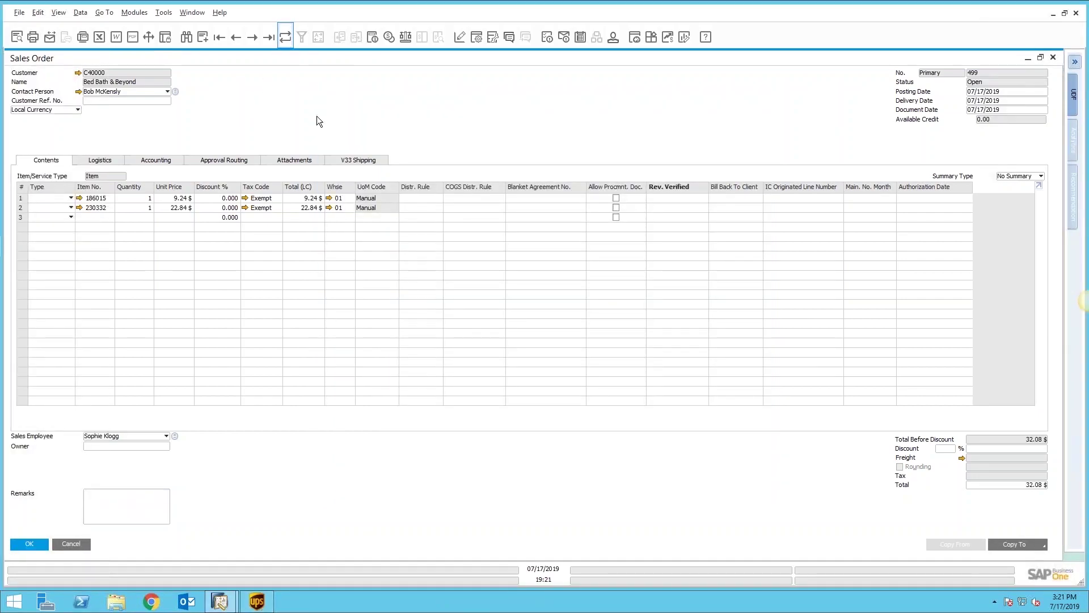
click(356, 160)
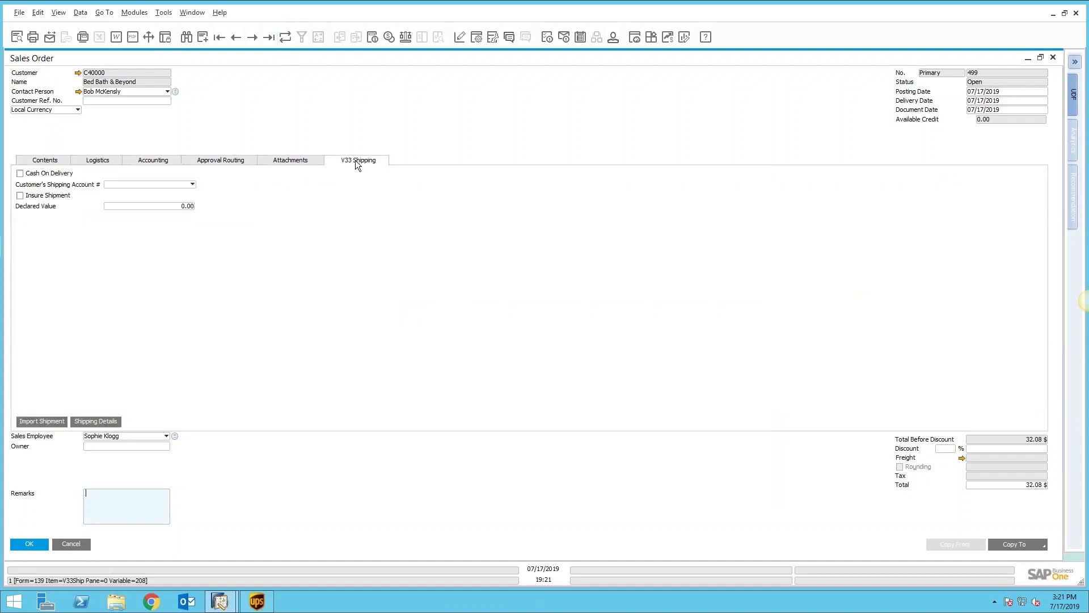
click(95, 421)
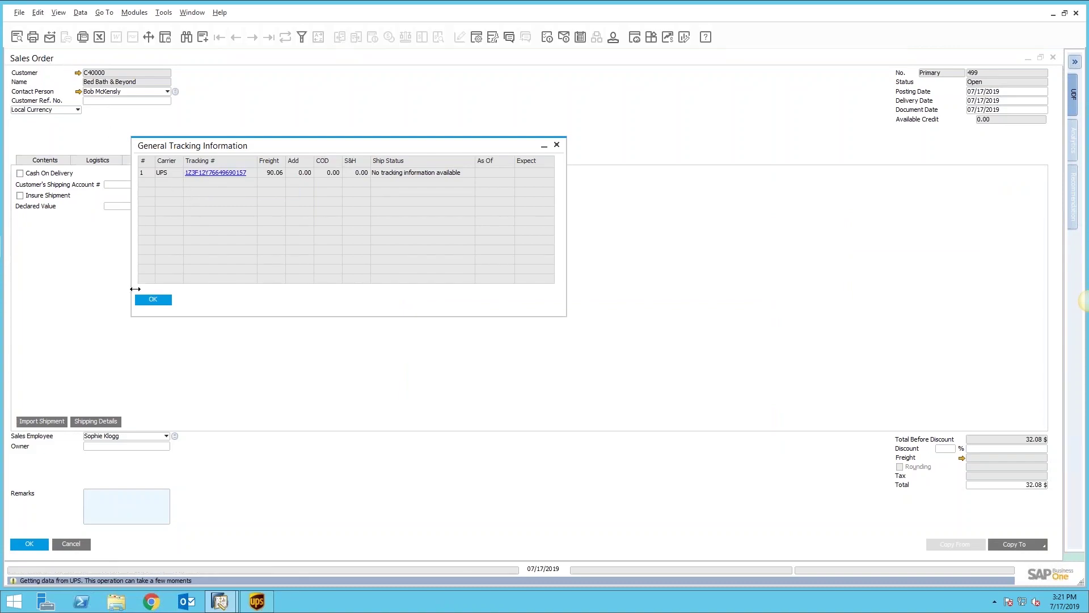
Step: Close the General Tracking Information window with OK
click(158, 301)
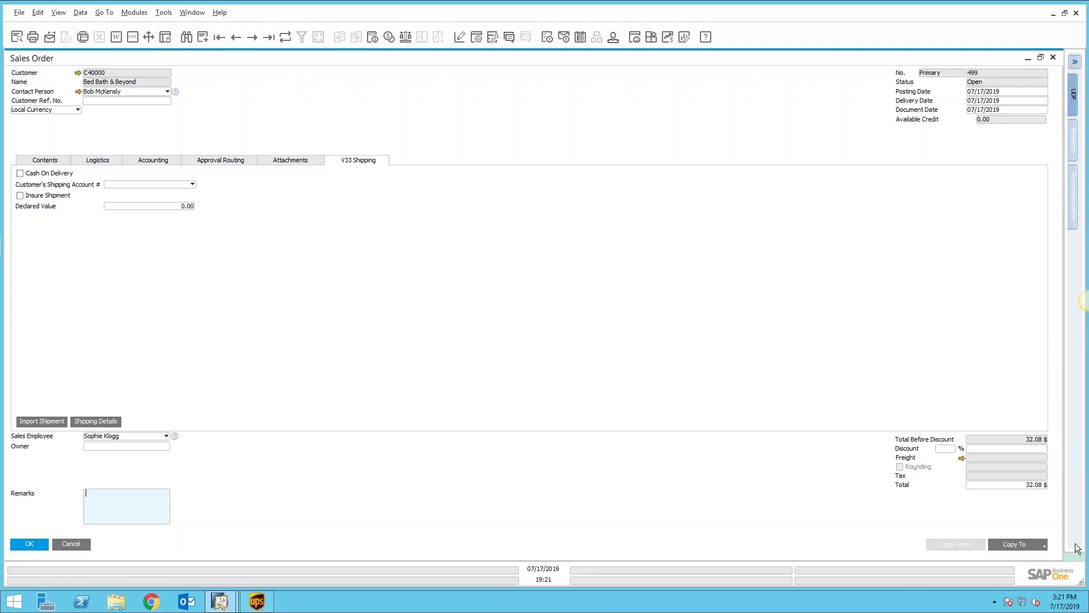
Step: Copy Sales Order 499 to a delivery and add it as Delivery 441
click(1041, 546)
click(1017, 513)
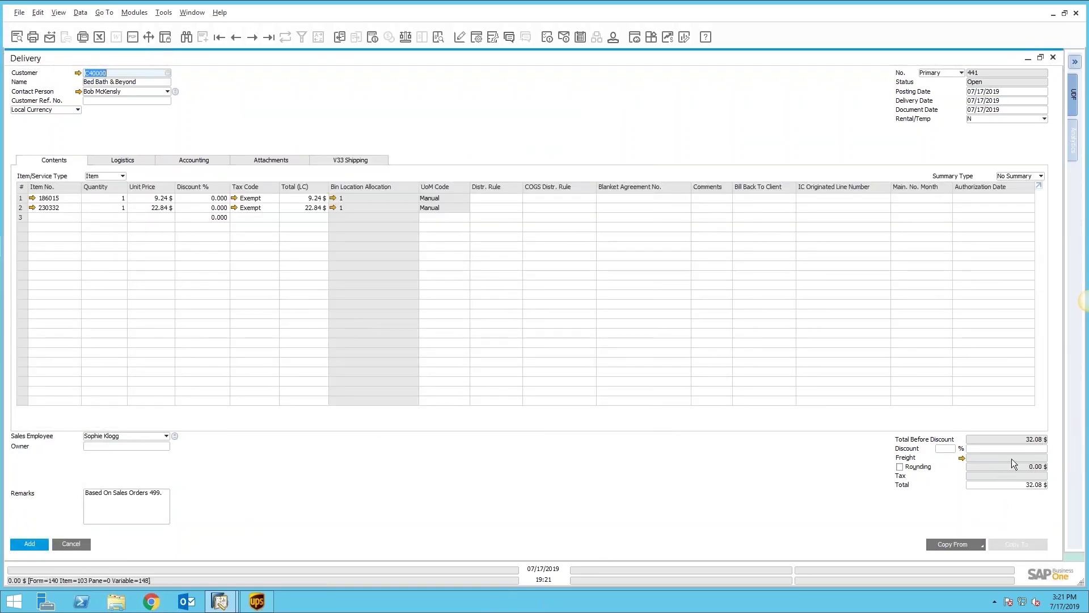
click(32, 542)
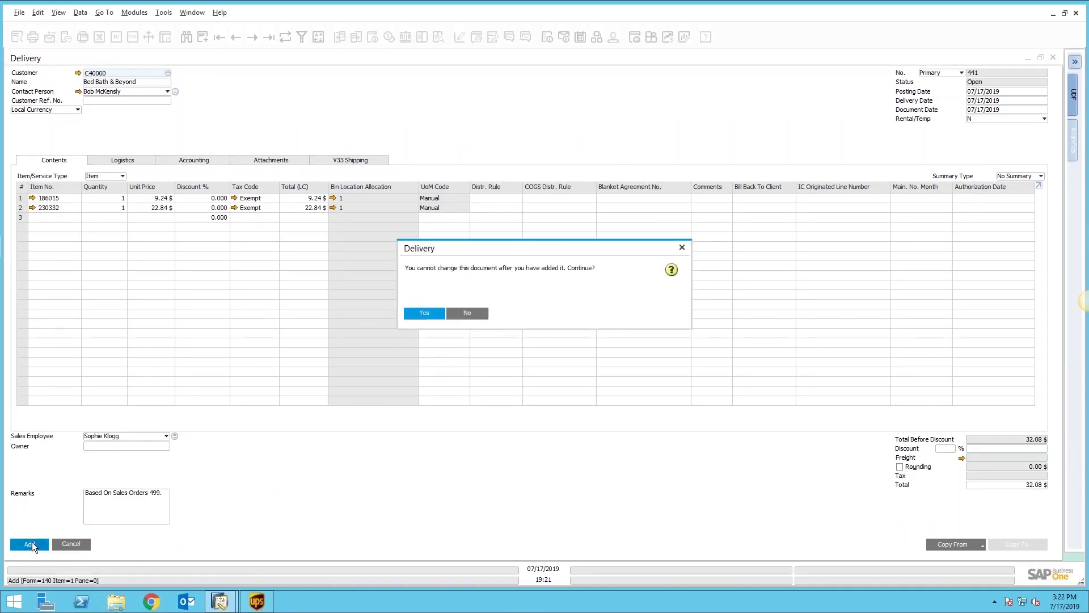
click(423, 315)
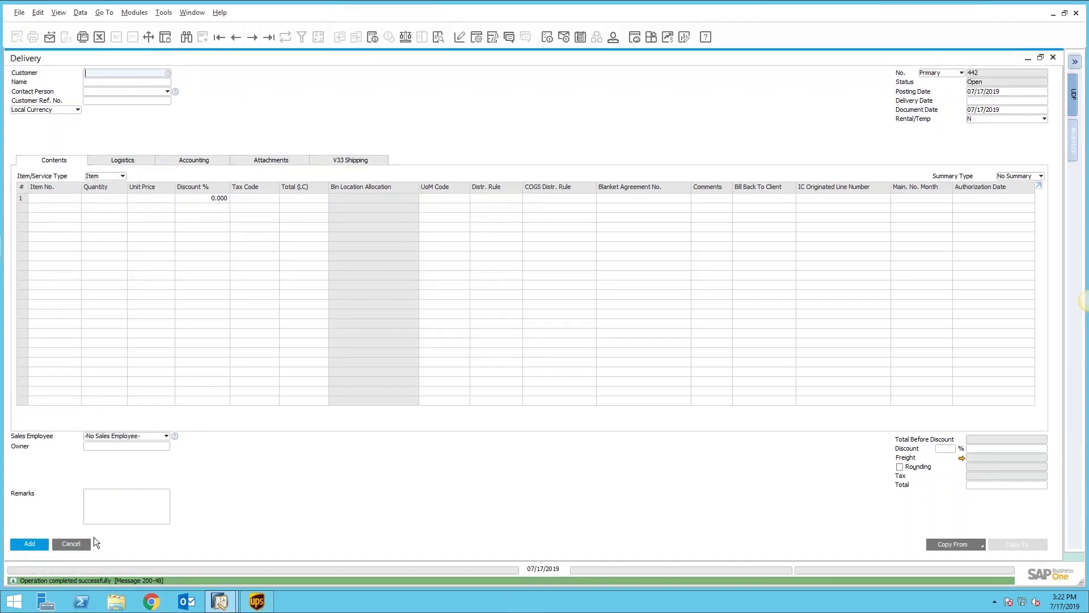
click(79, 544)
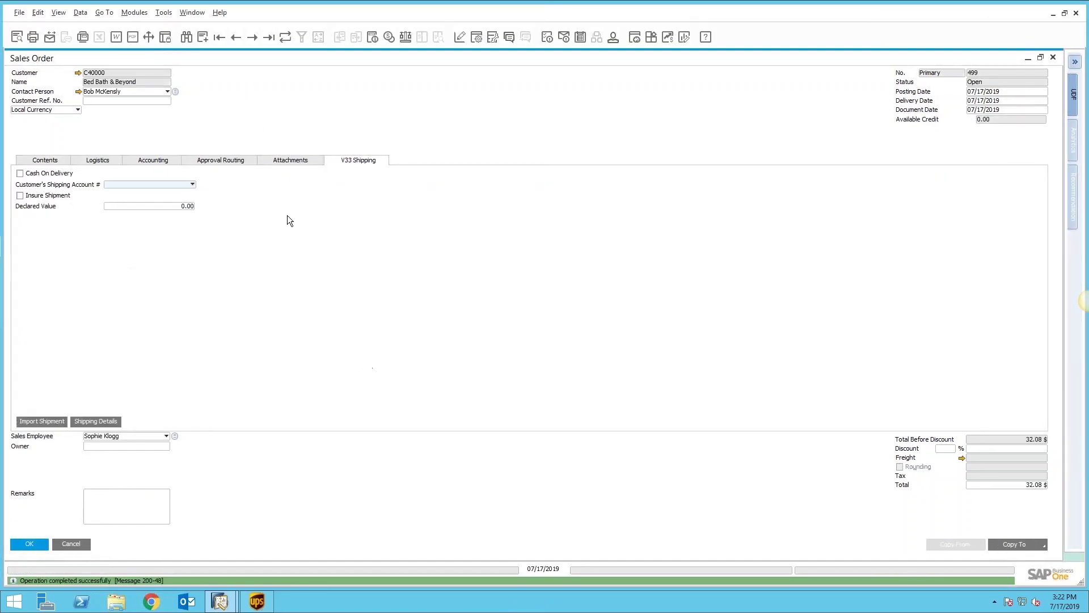
Step: Copy Sales Order 498 into Delivery 442 with 39.06 freight, add it, and reopen it
click(59, 161)
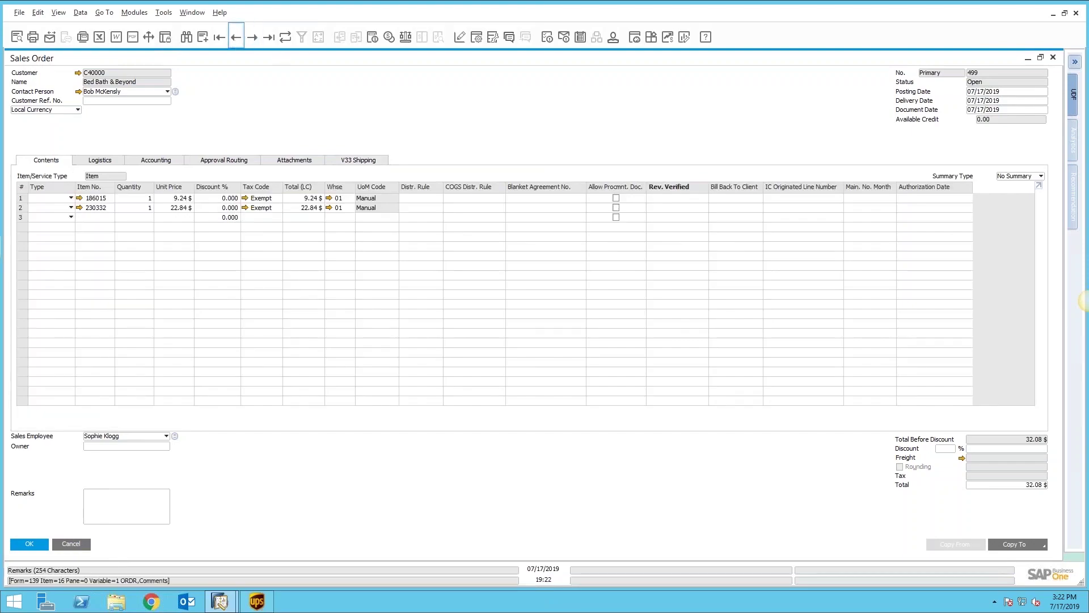
click(236, 37)
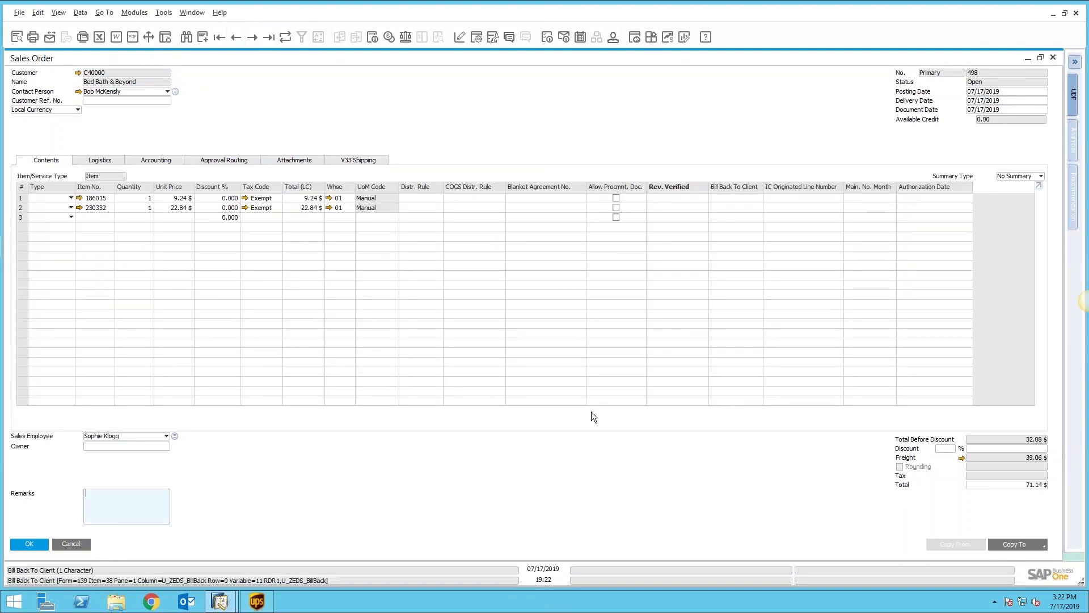
click(1044, 546)
click(1013, 507)
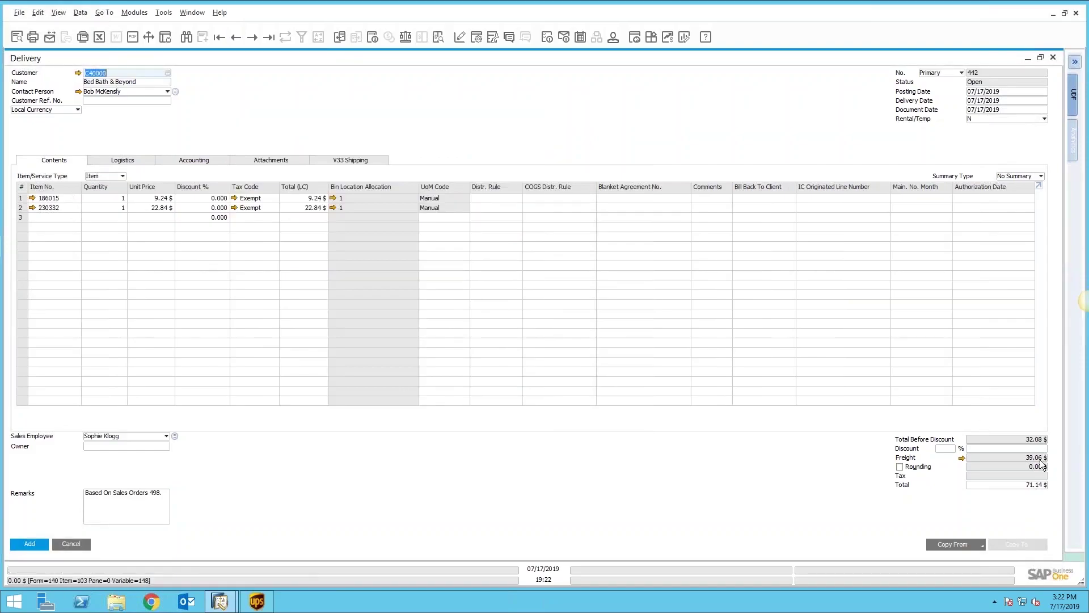
click(386, 161)
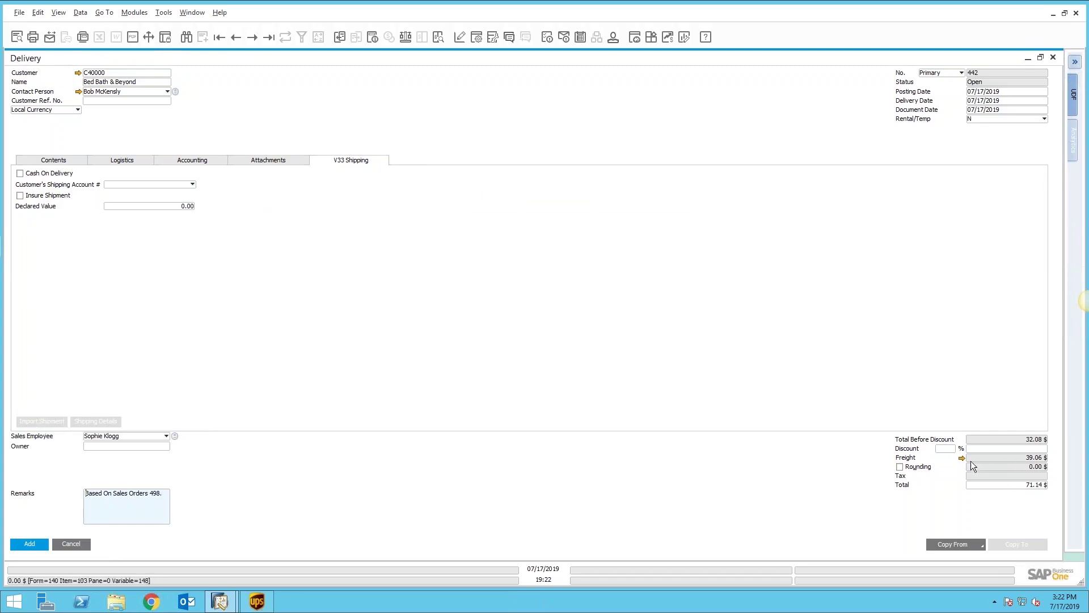
click(37, 545)
click(428, 314)
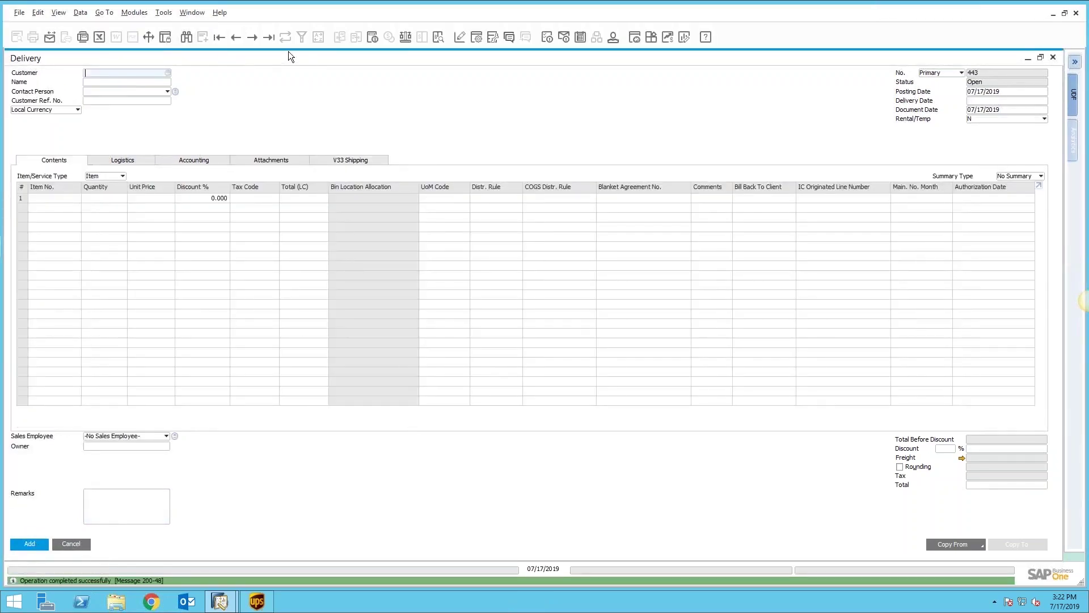
click(269, 36)
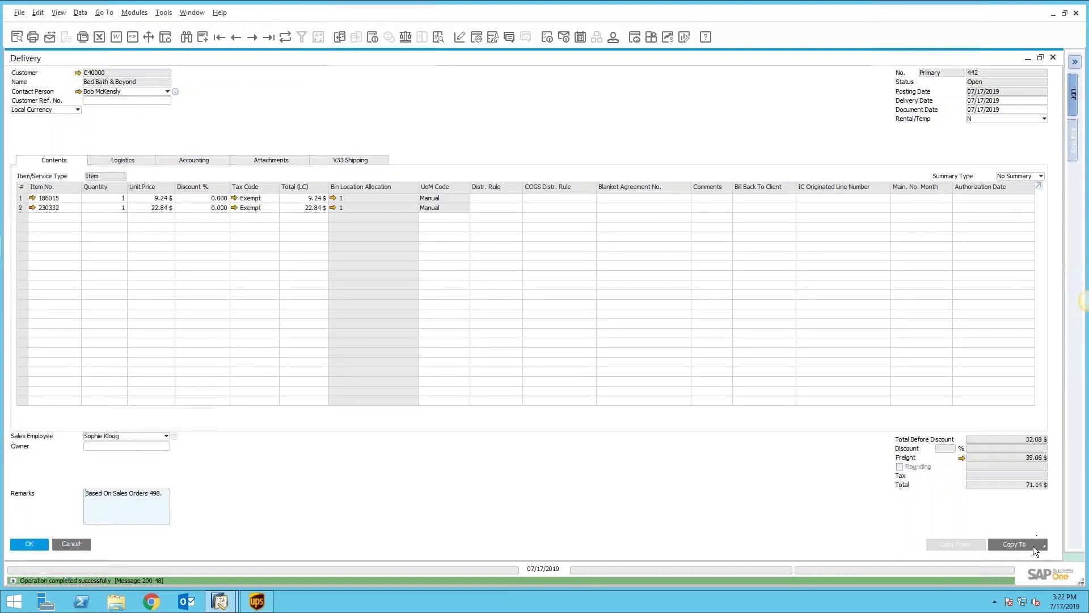
Step: Copy Delivery 442 into A/R Invoice 447 totalling 71.14 $ and add it
click(1033, 546)
click(1012, 533)
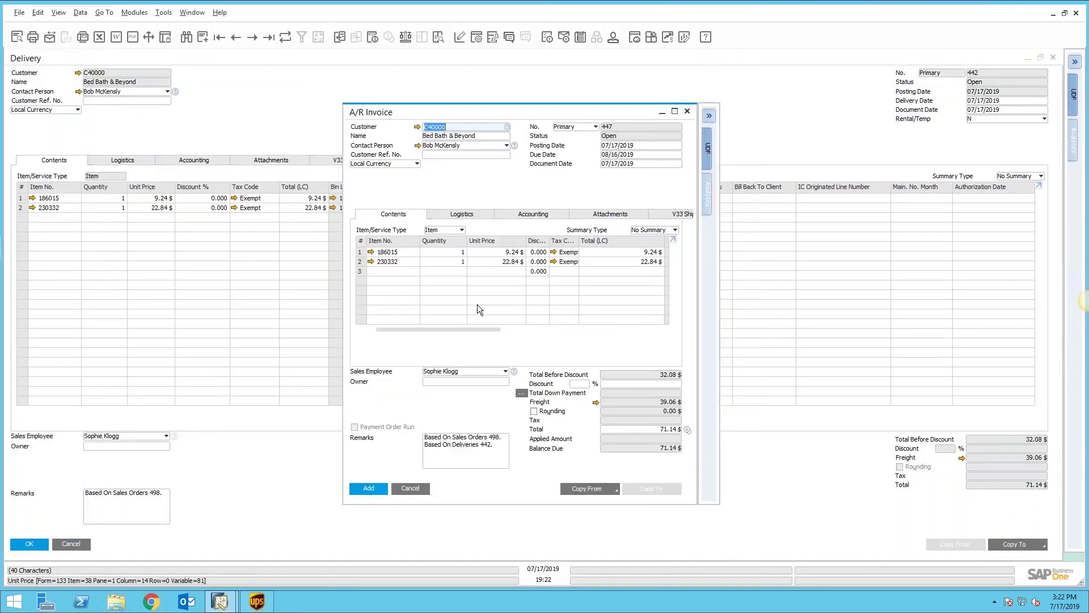
click(373, 489)
click(422, 313)
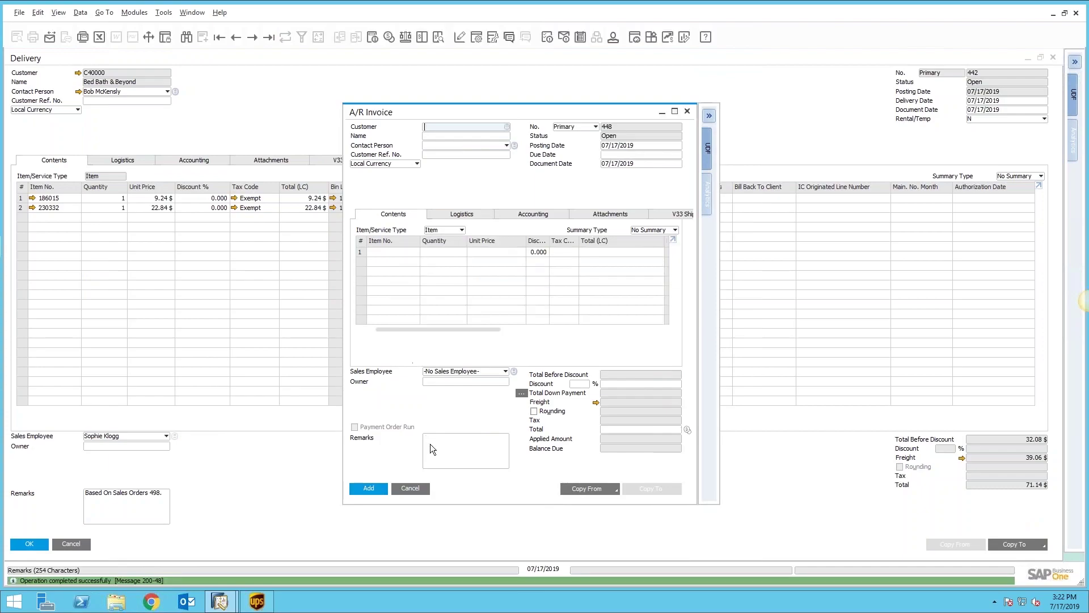
click(412, 489)
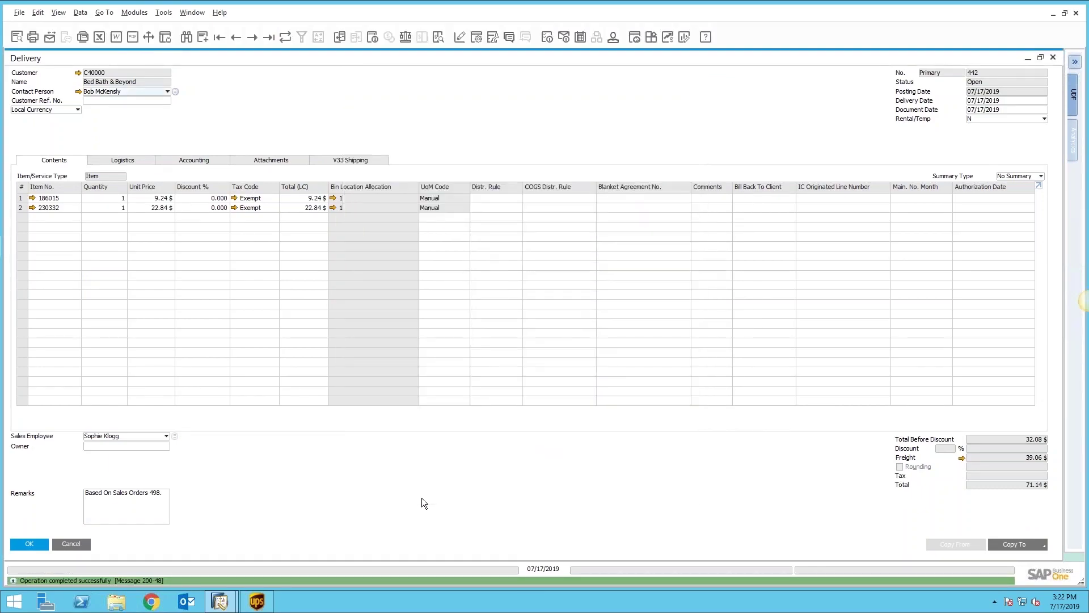
Step: Dismiss the Copy To list without copying and close the delivery
click(1023, 542)
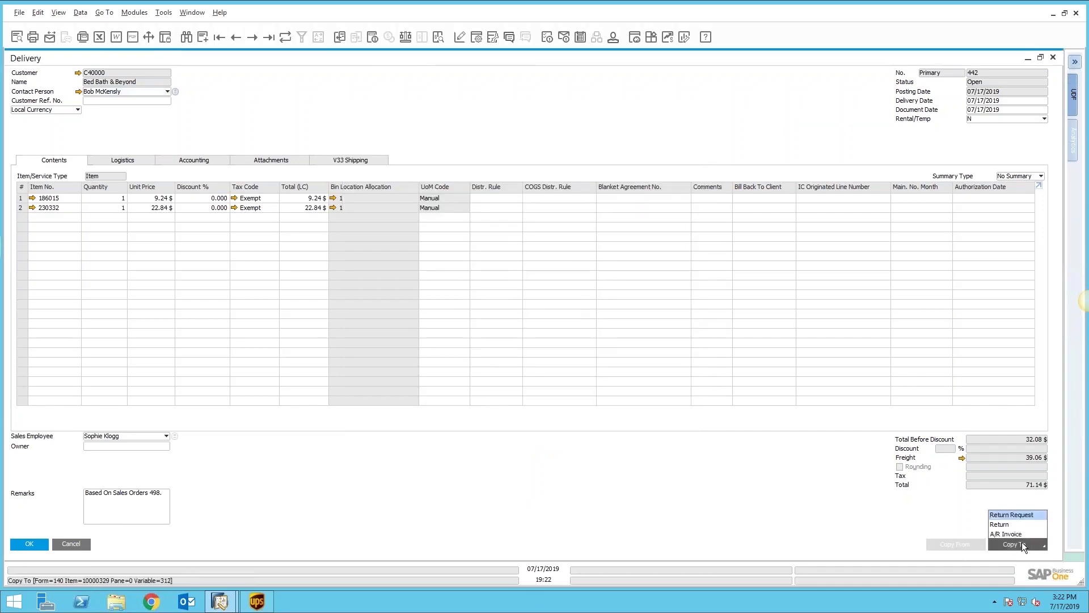
click(1006, 533)
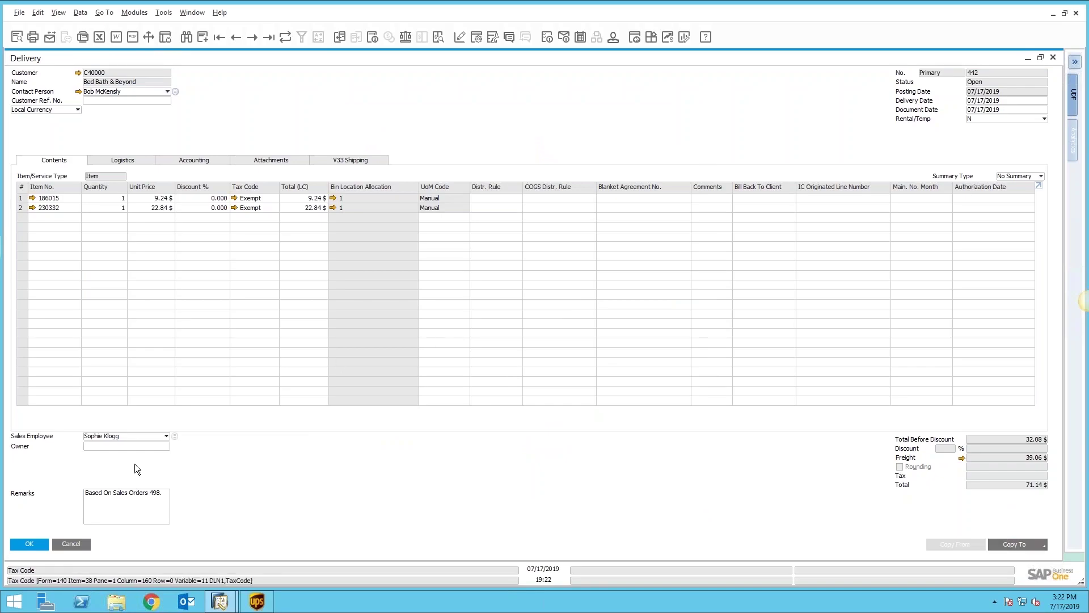
click(42, 542)
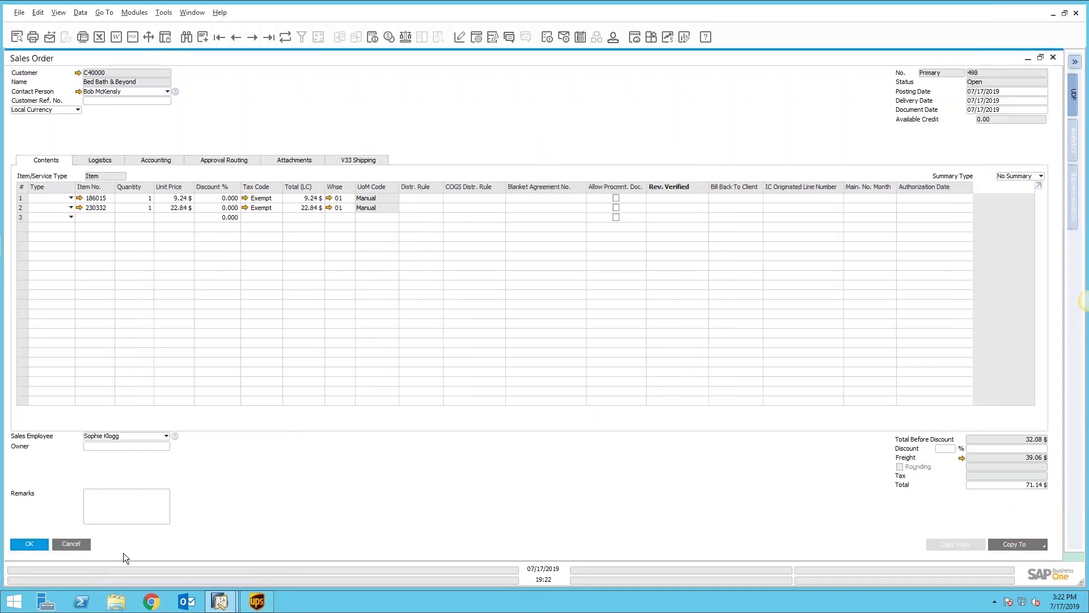
Step: Close Sales Order 498 and open Sales - A/R > Vision33 Shipping > Batch Invoices
click(39, 543)
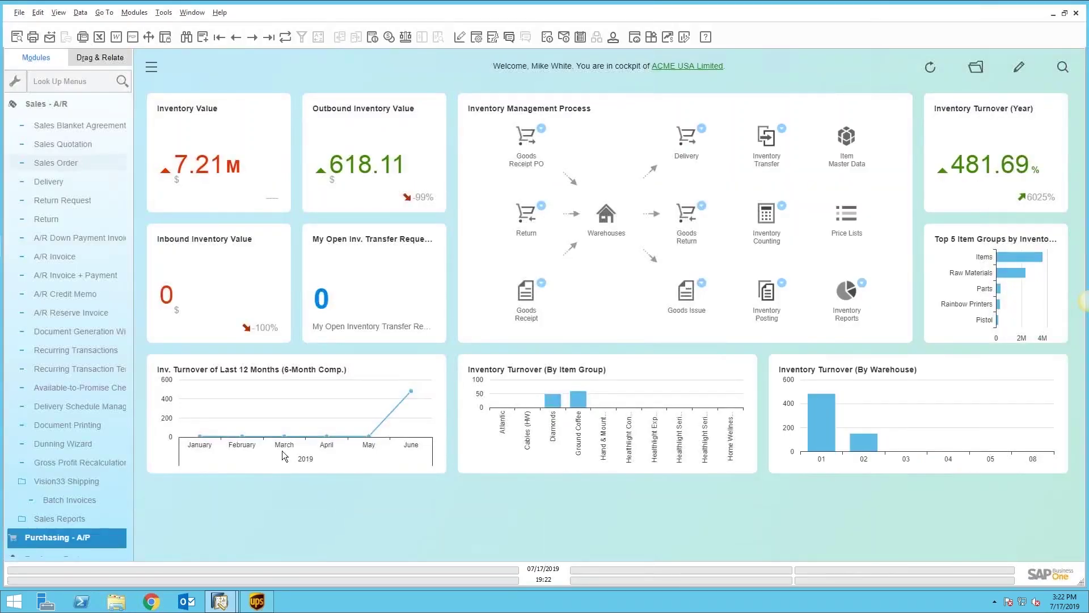
click(48, 104)
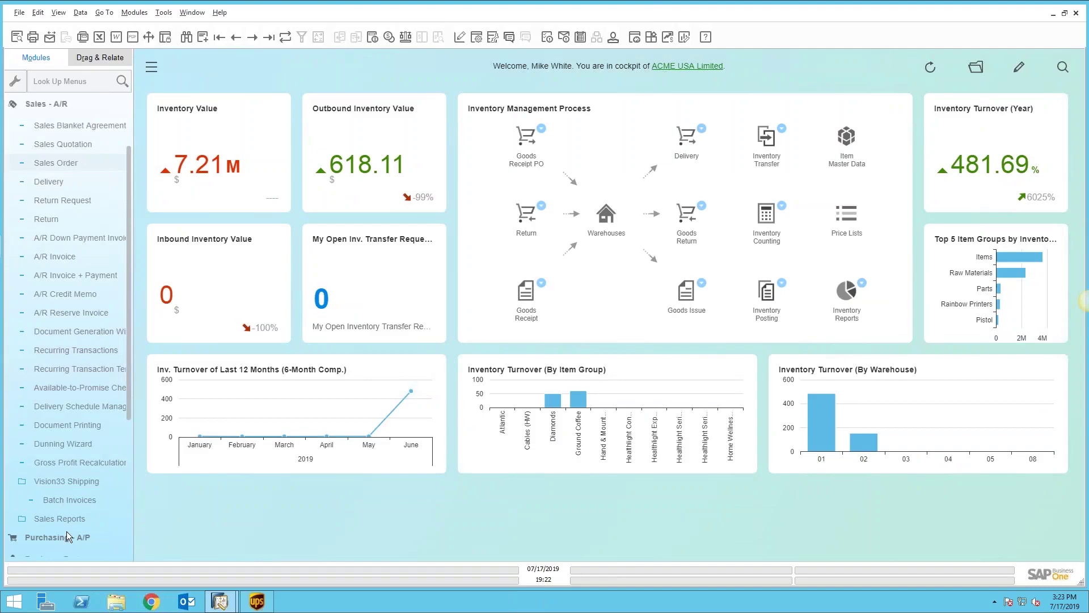
click(63, 499)
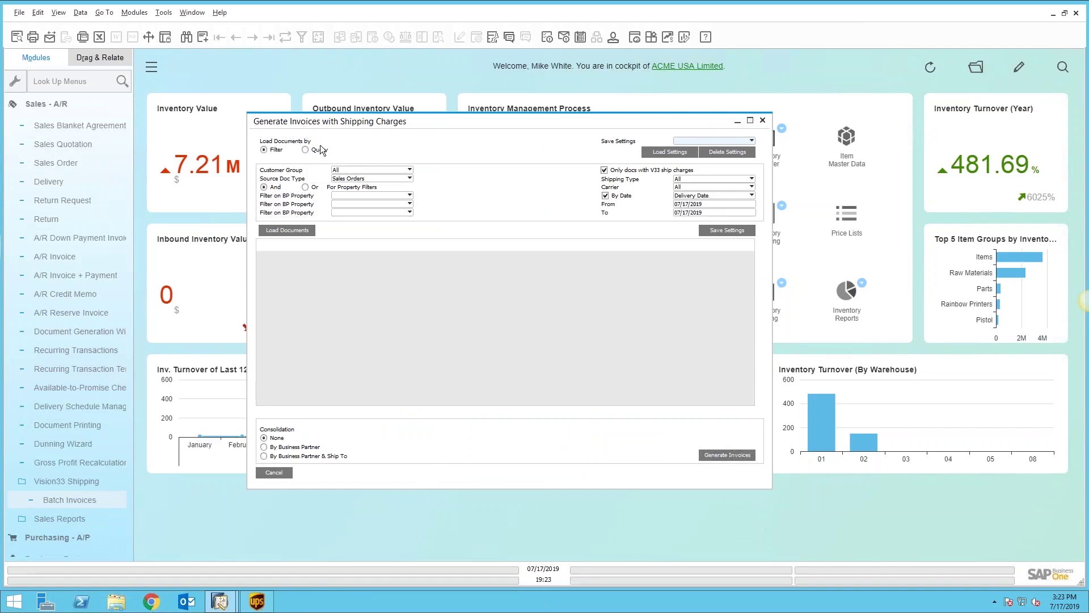
Step: Set Source Doc Type to Deliveries, leaving BP property empty and all shipping types and carriers
click(408, 179)
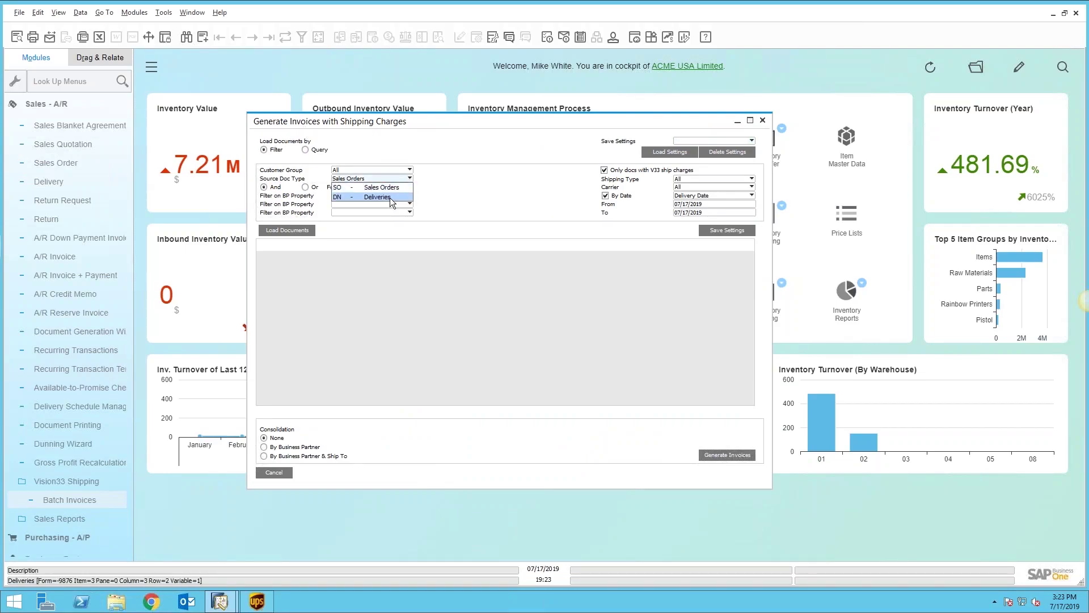
click(390, 197)
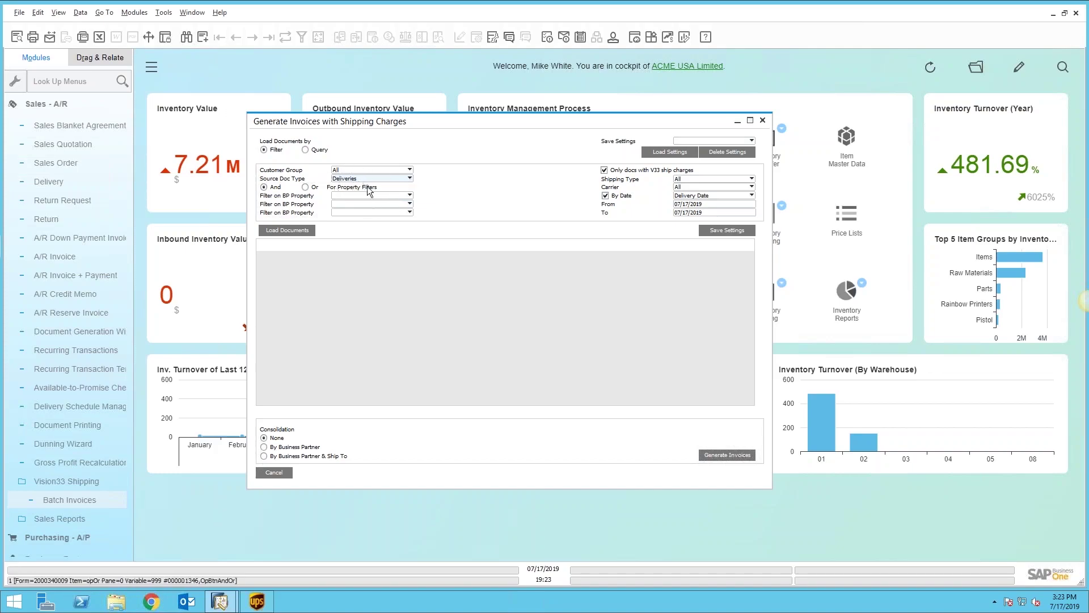
click(390, 196)
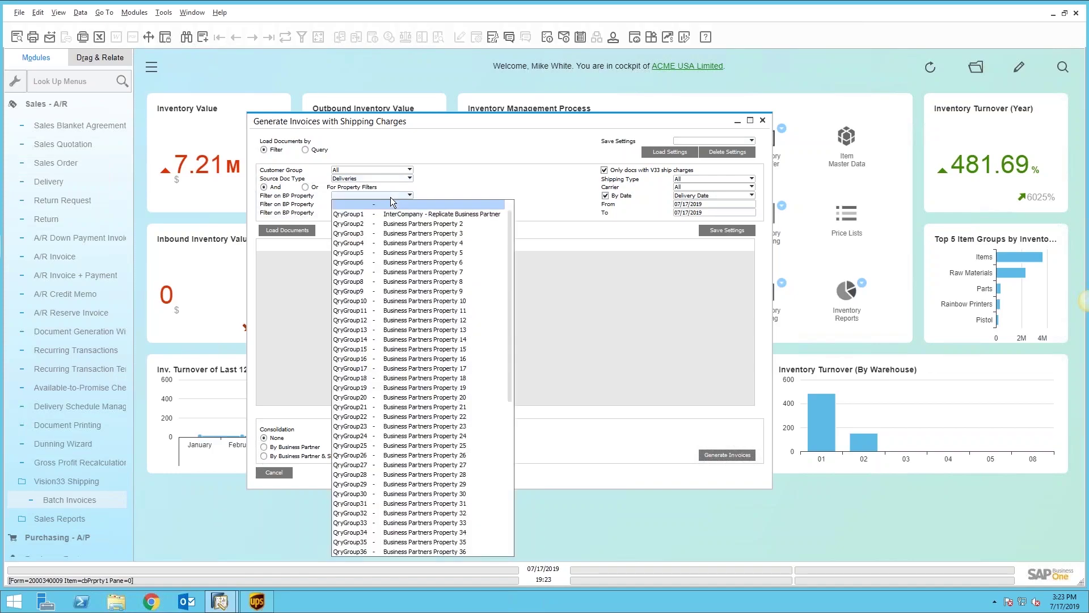
click(390, 197)
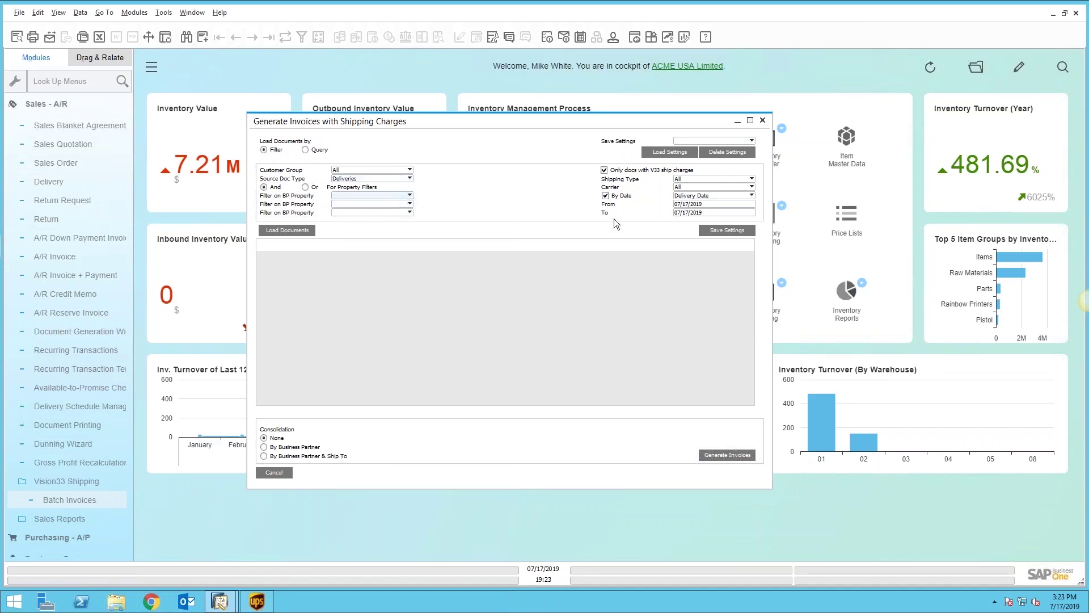
click(714, 179)
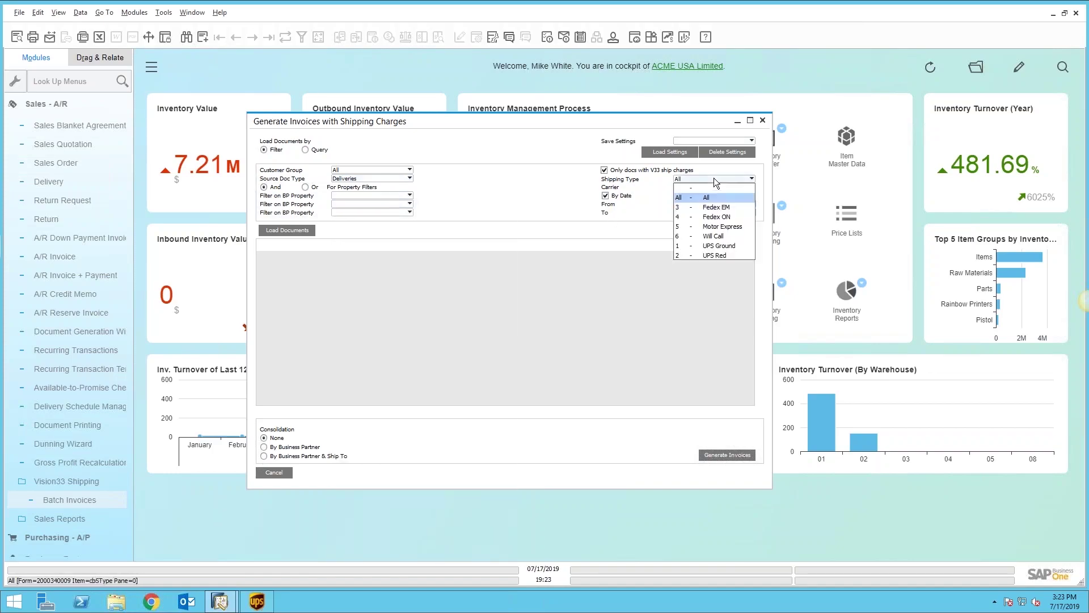
click(713, 178)
click(713, 189)
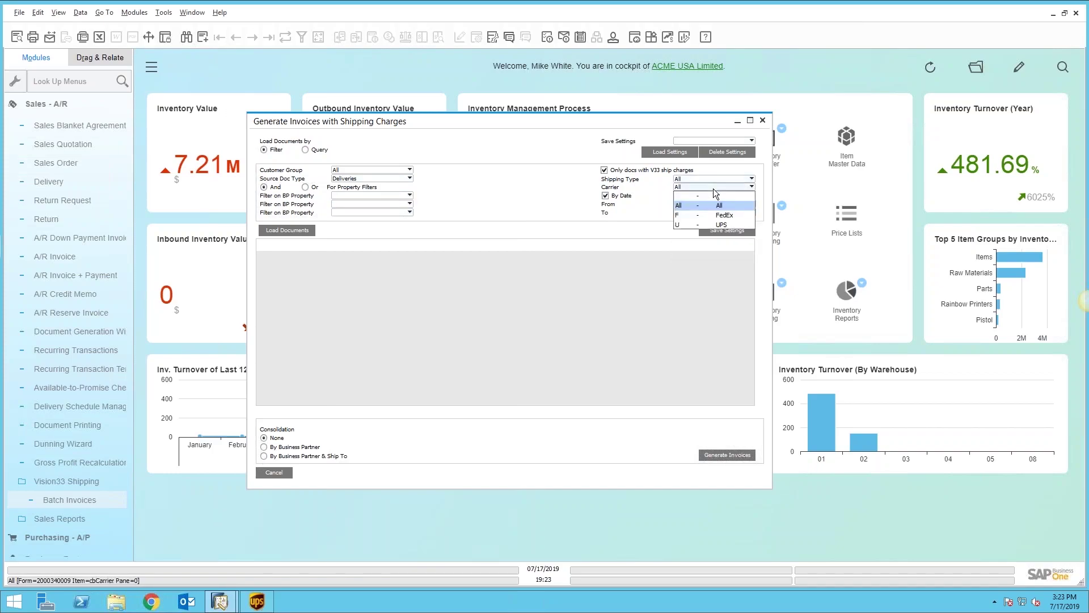
click(711, 189)
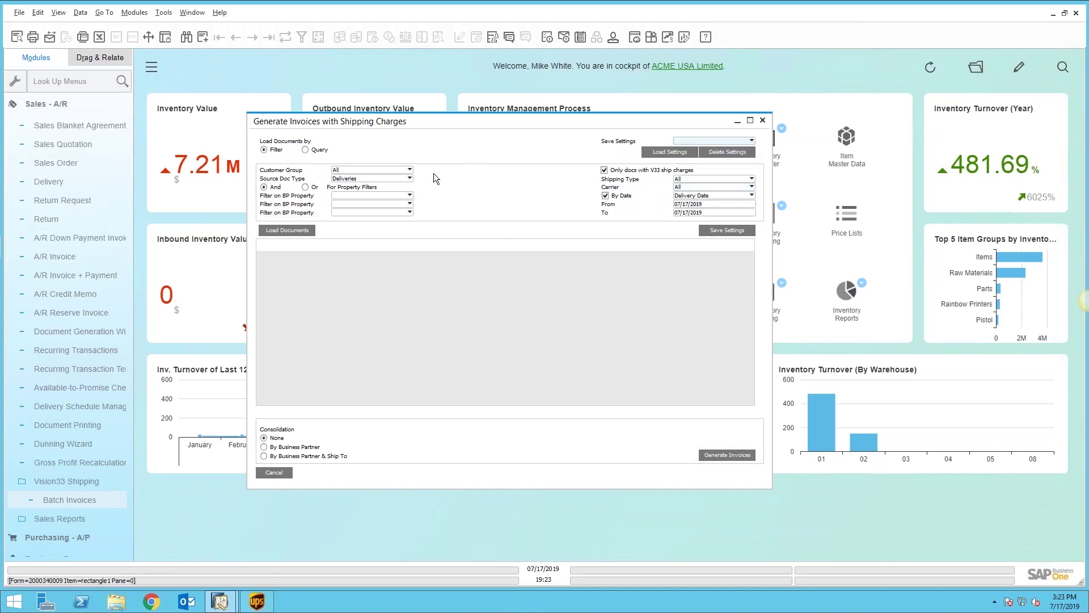
Step: Try the Query load mode and browse the query manager, then switch back to Filter
click(306, 150)
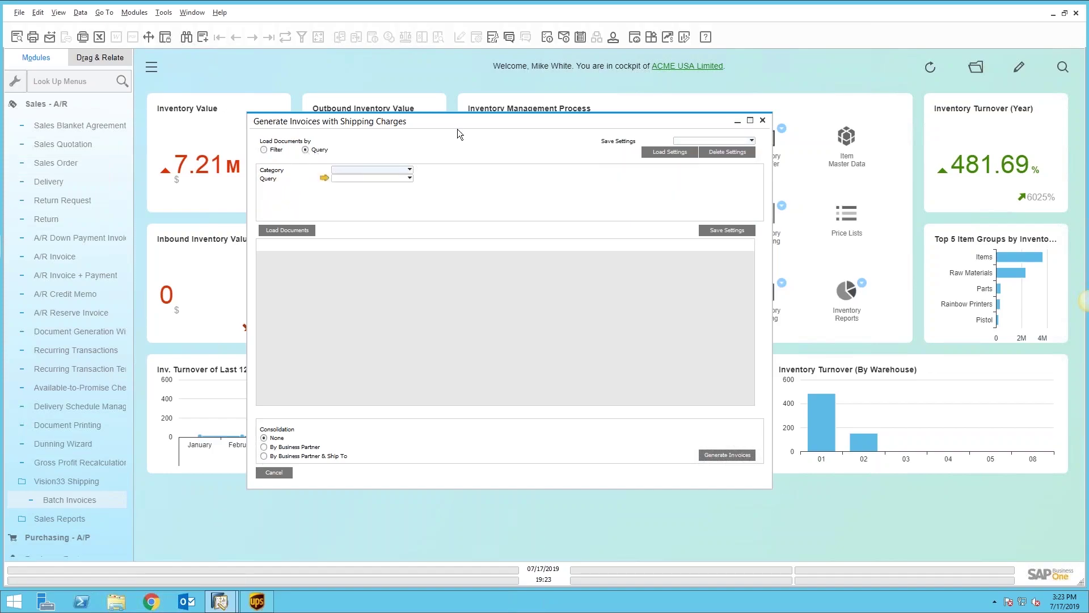
click(492, 38)
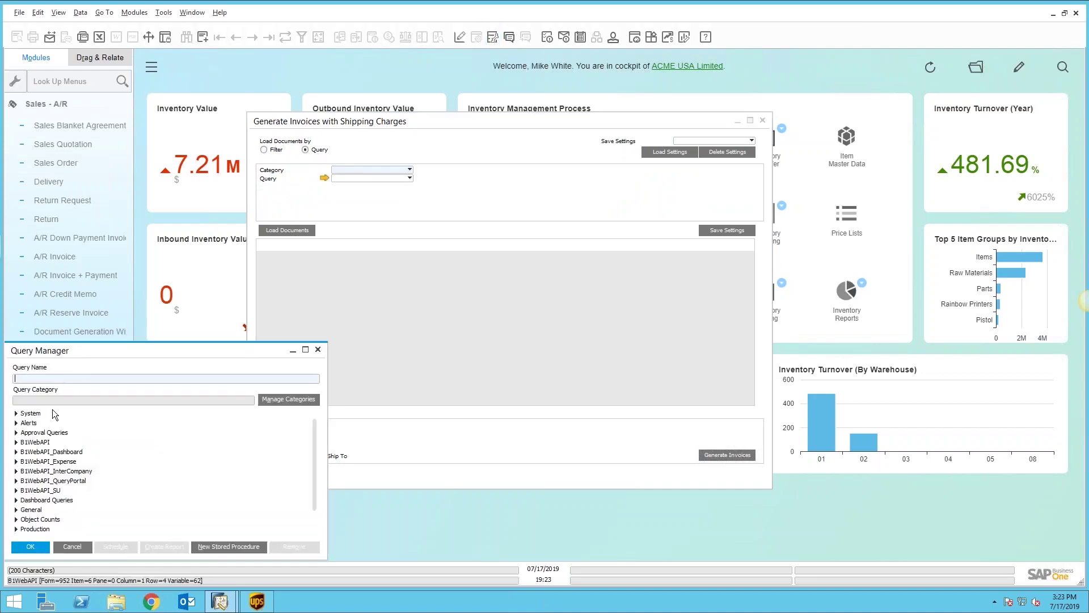
click(318, 350)
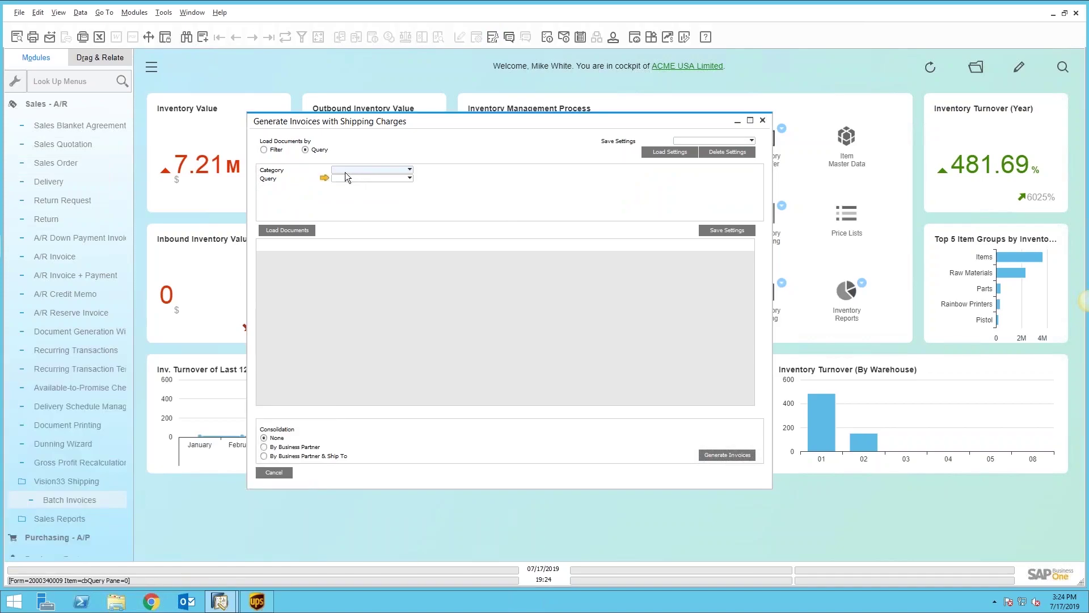
click(267, 149)
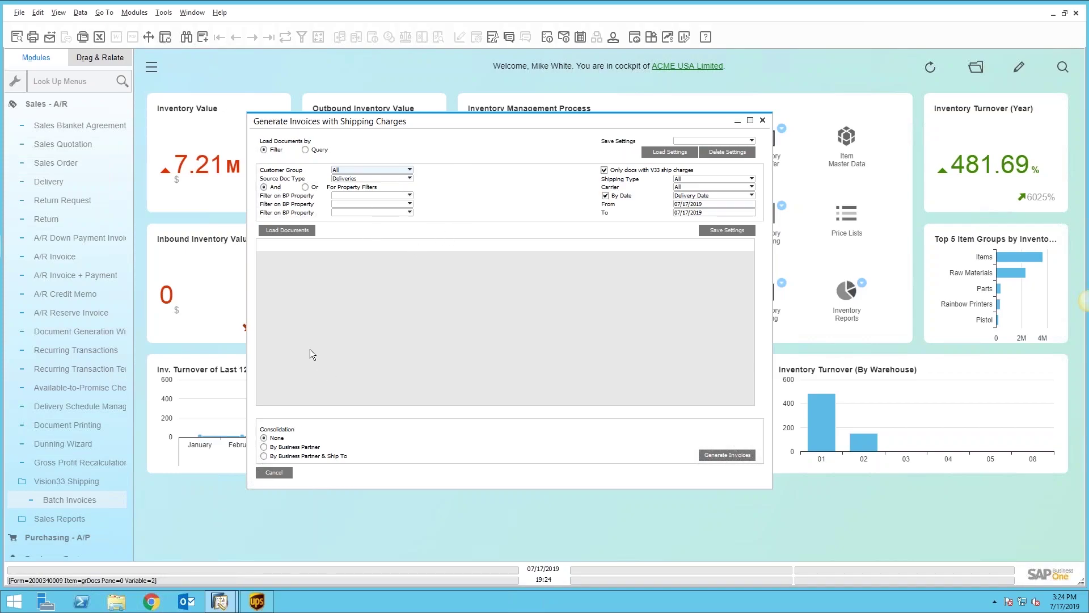
Step: Load the deliveries with shipping charges and generate invoices 448–451, with none failed
click(287, 230)
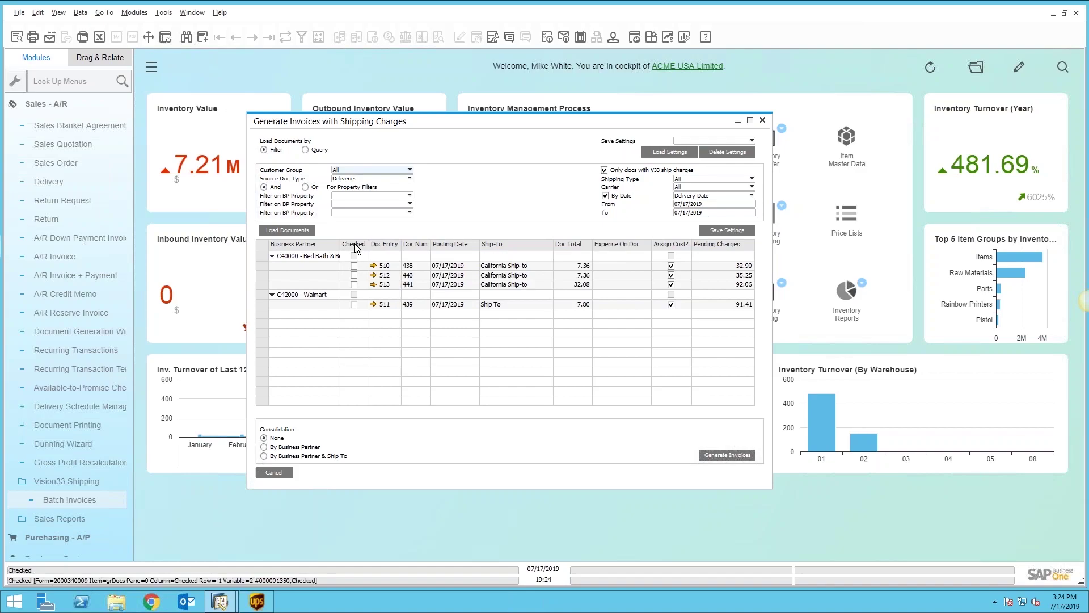
click(723, 454)
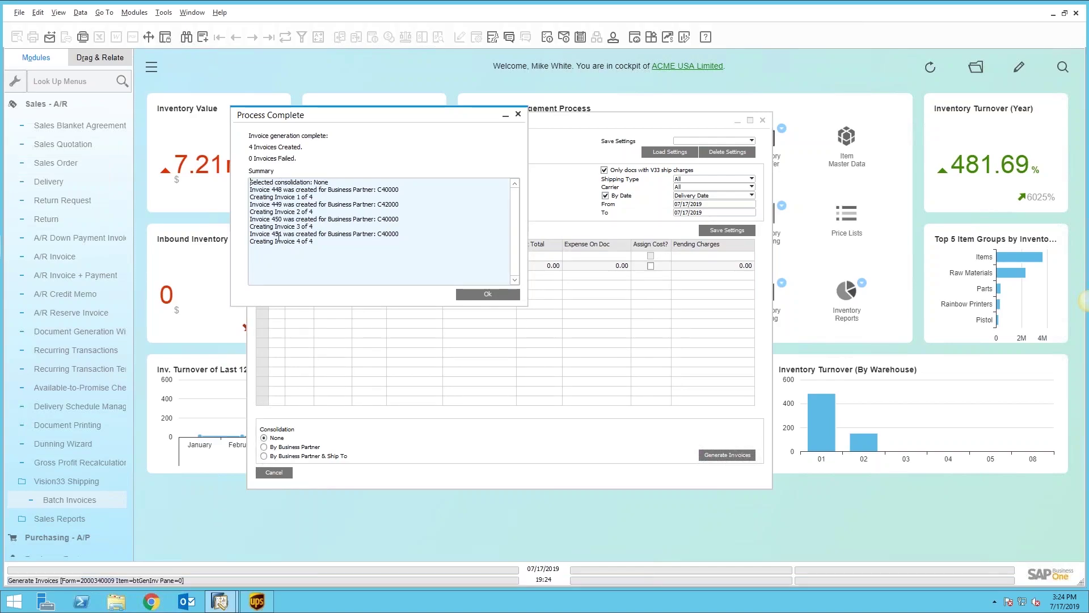
click(482, 295)
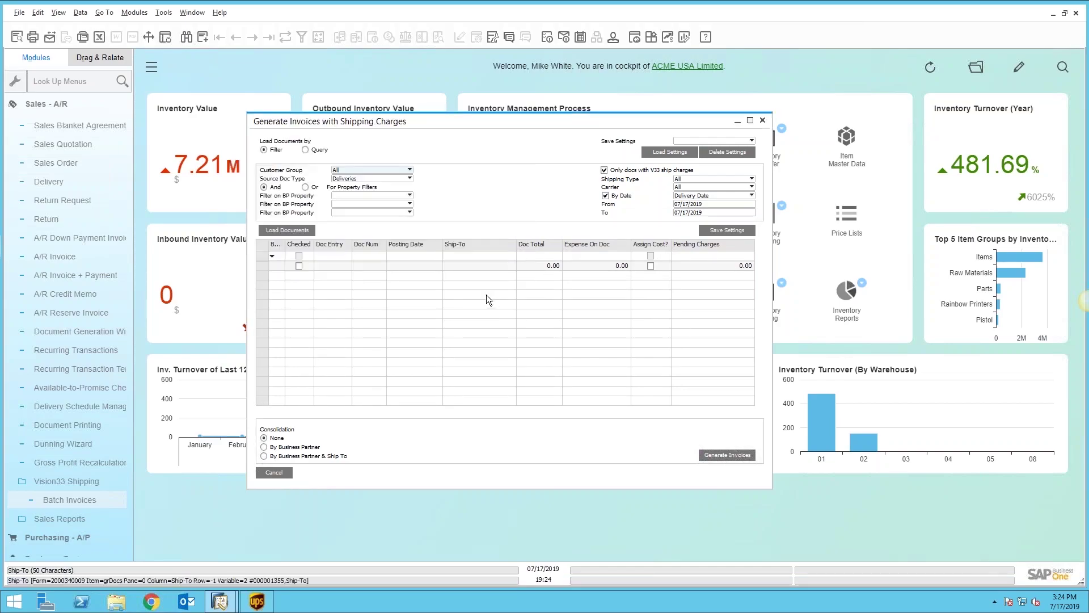
Step: Switch consolidation to By Business Partner and close Generate Invoices with Shipping Charges
click(265, 447)
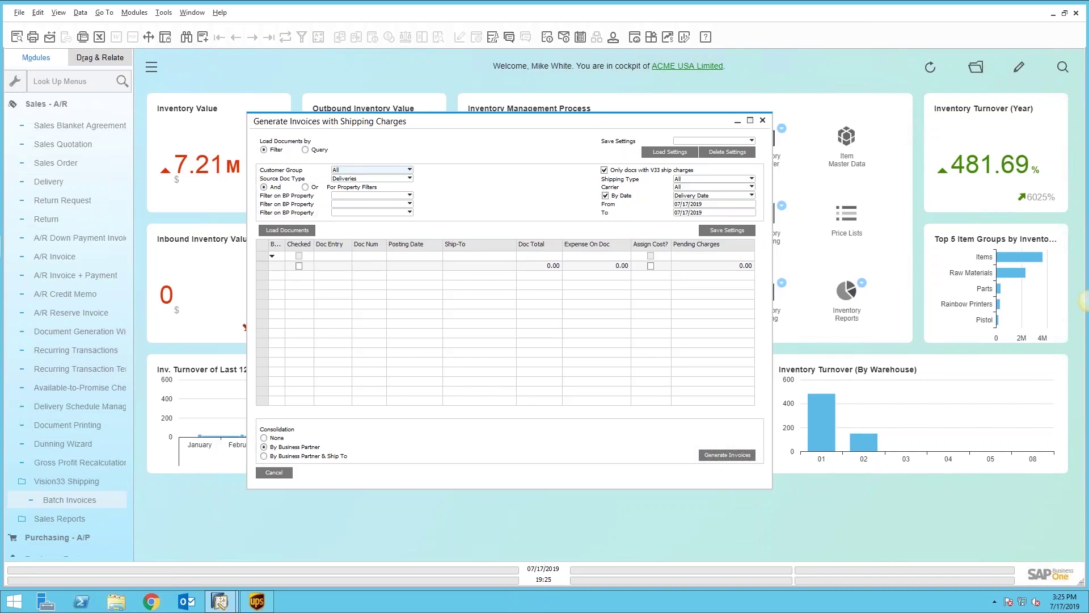
click(278, 471)
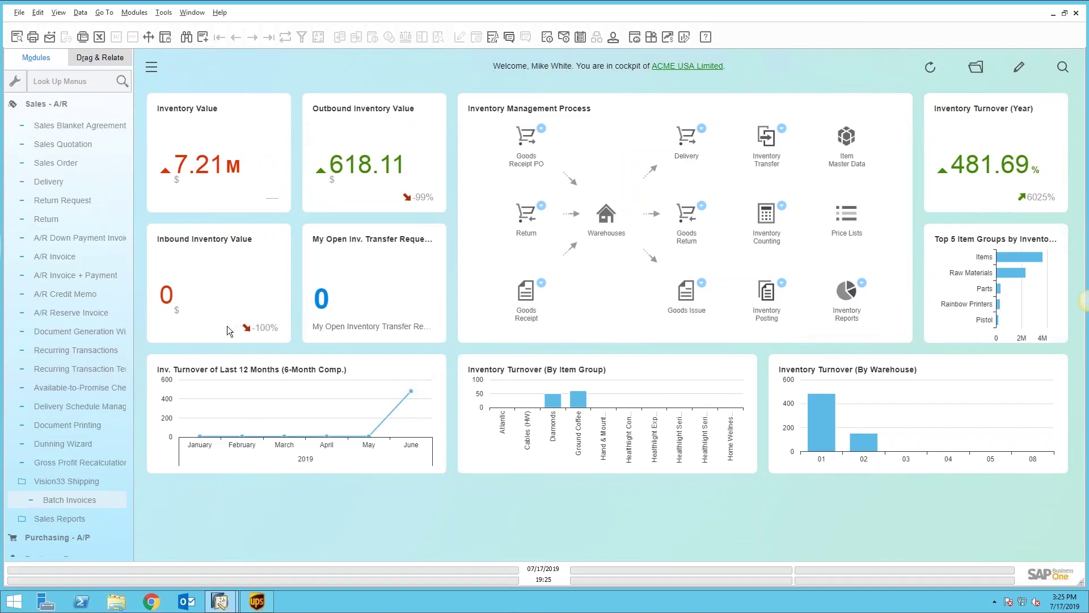
Step: Collapse Sales - A/R and expand Administration to reveal its Add-Ons entries, including Vision33 Addons
click(57, 106)
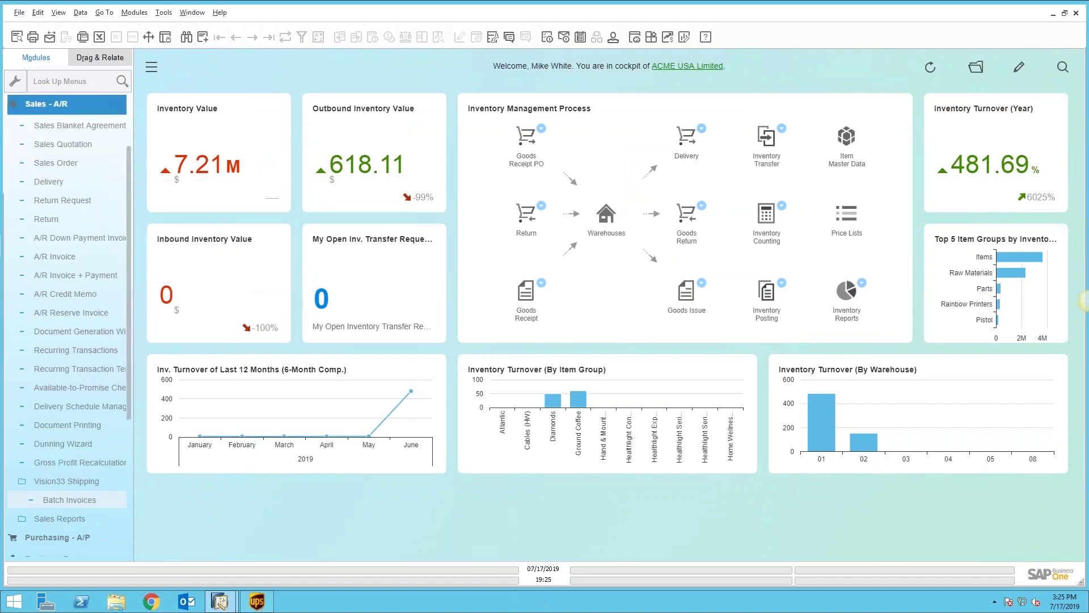
click(68, 105)
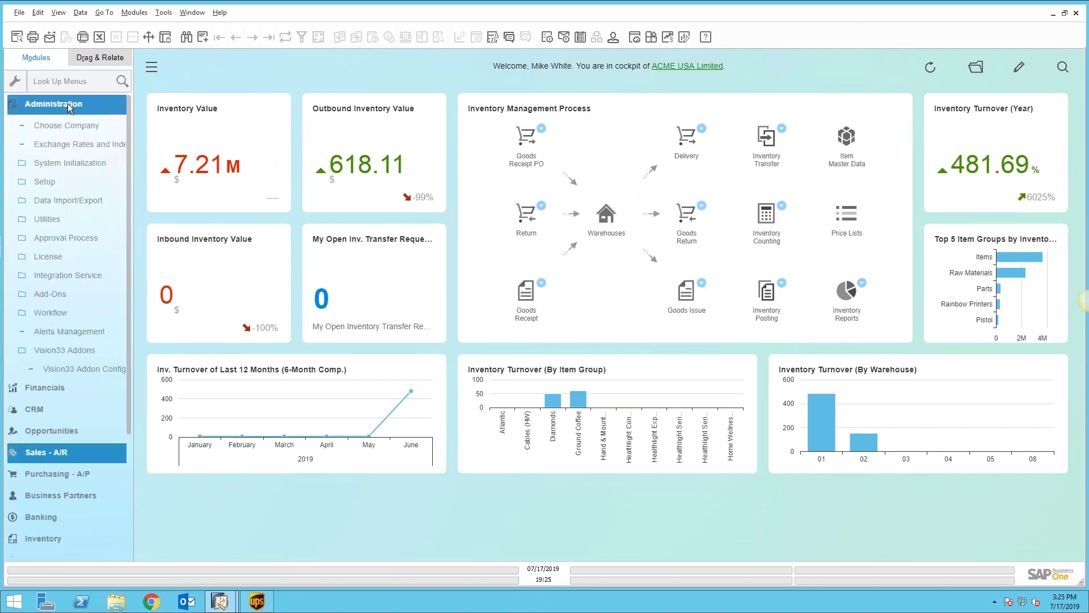
click(84, 370)
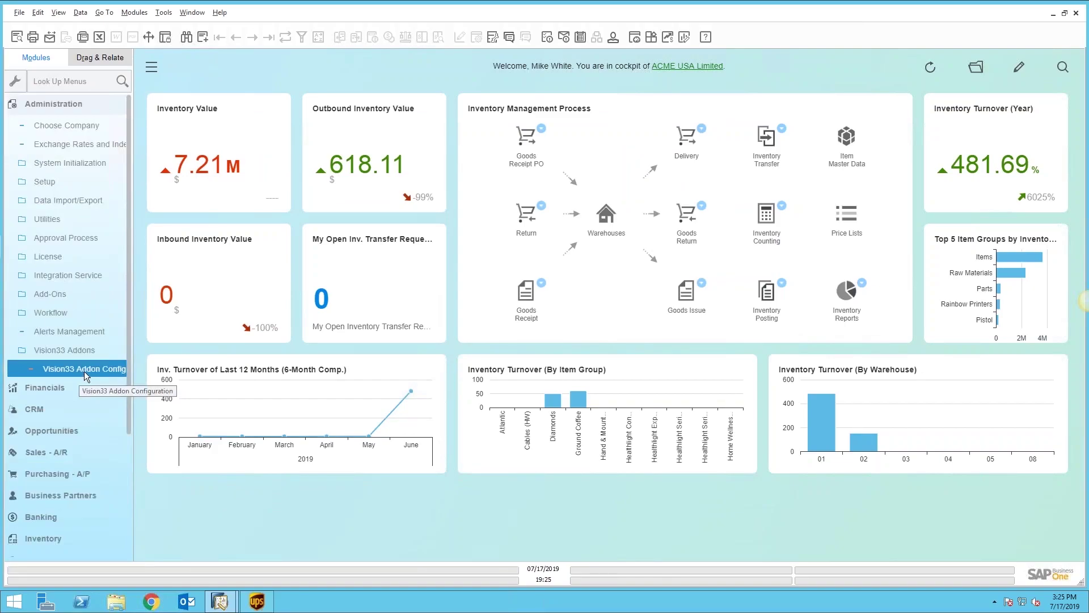
click(55, 295)
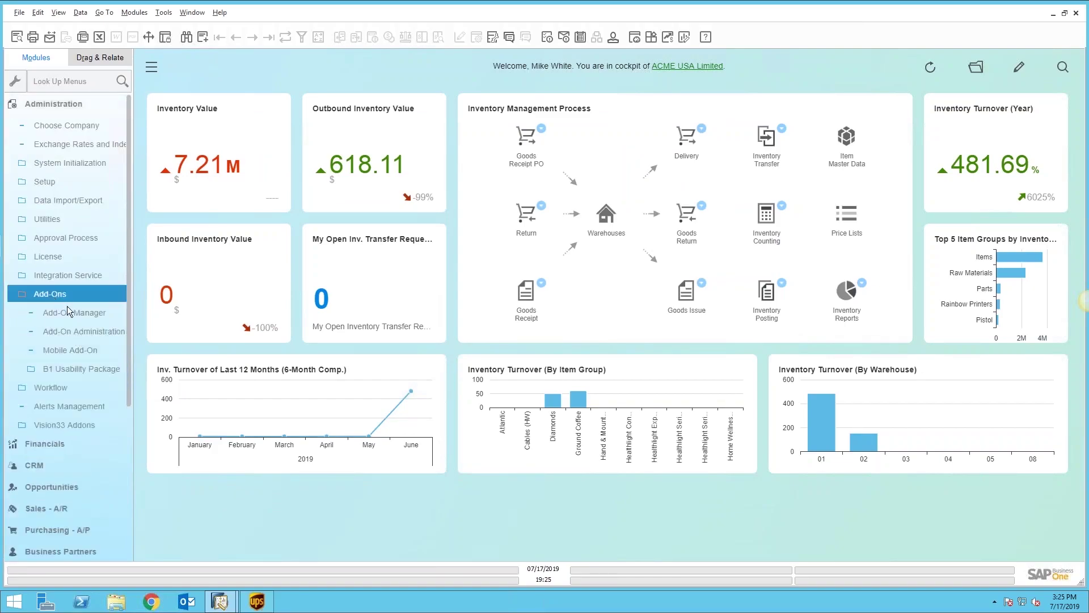
click(70, 311)
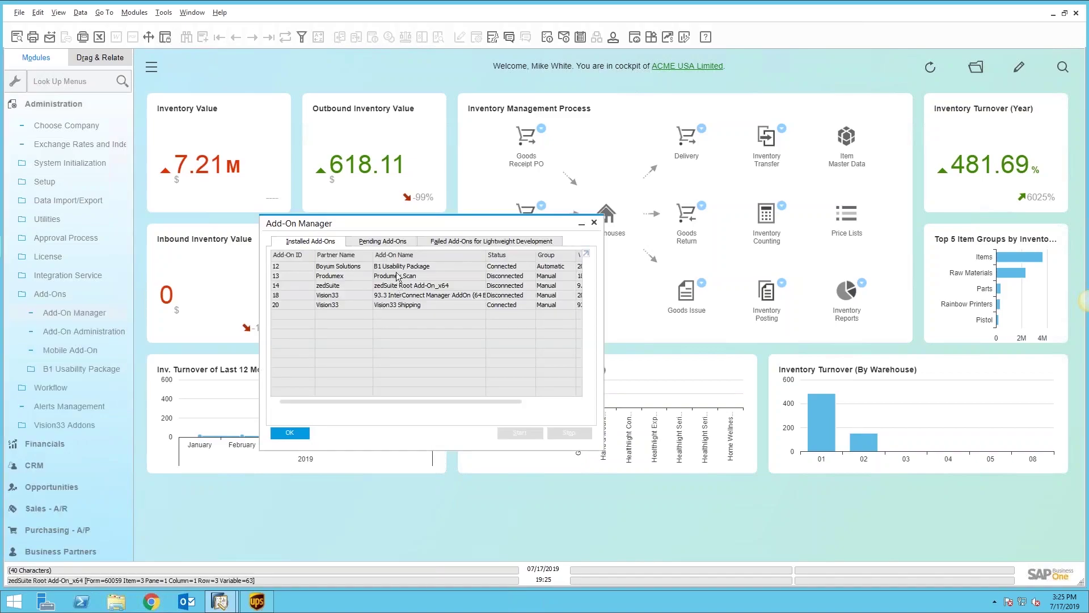
click(351, 305)
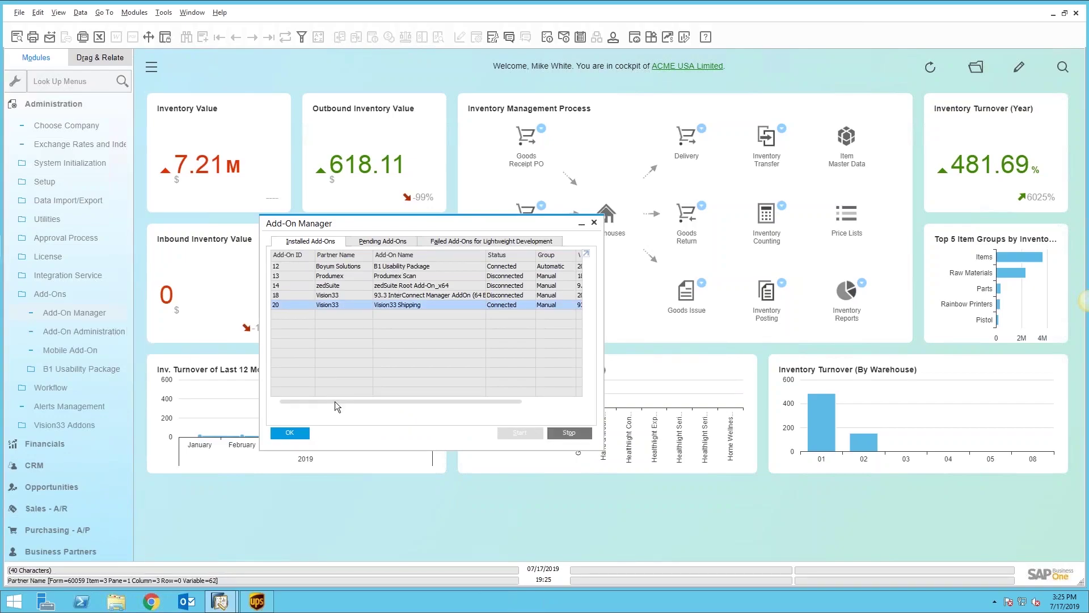
click(295, 433)
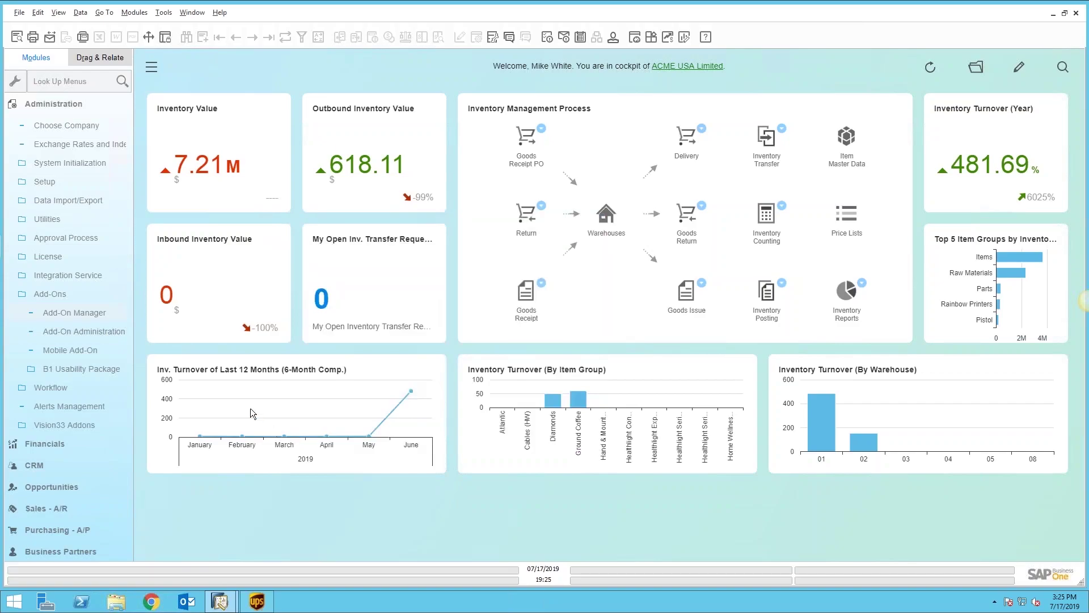
Step: Open the Vision33 Shipping add-on settings and review the UPS/FedEx carrier setup without changes
click(72, 426)
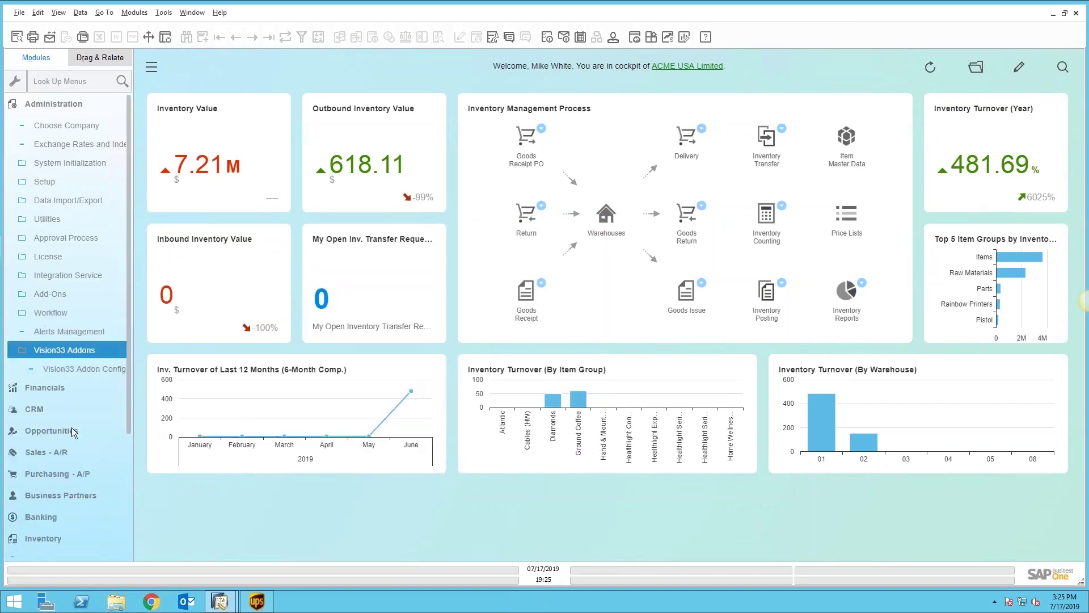
click(80, 369)
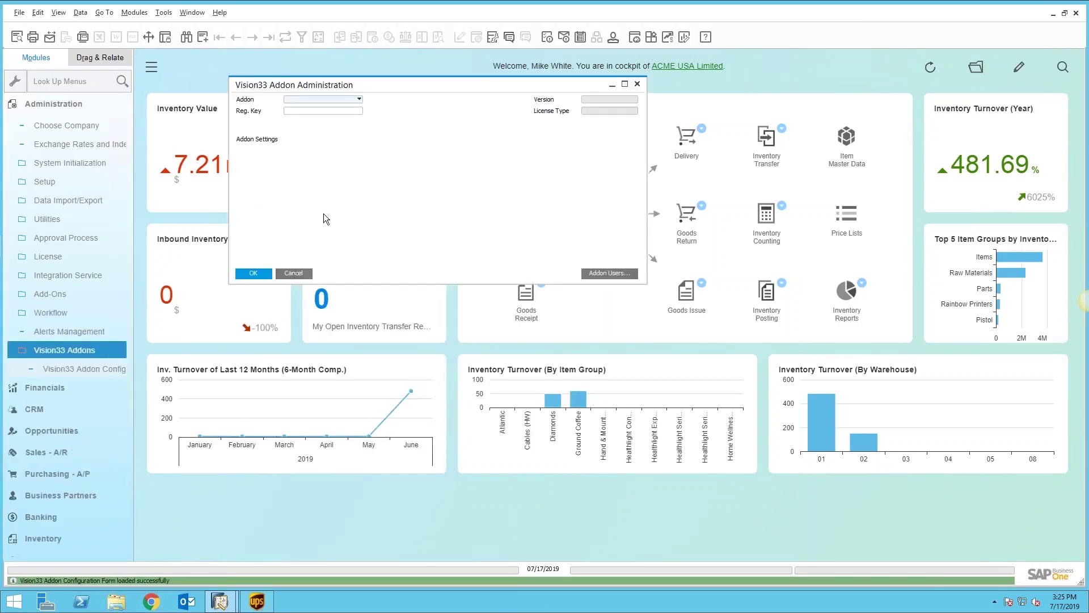
click(358, 99)
click(340, 107)
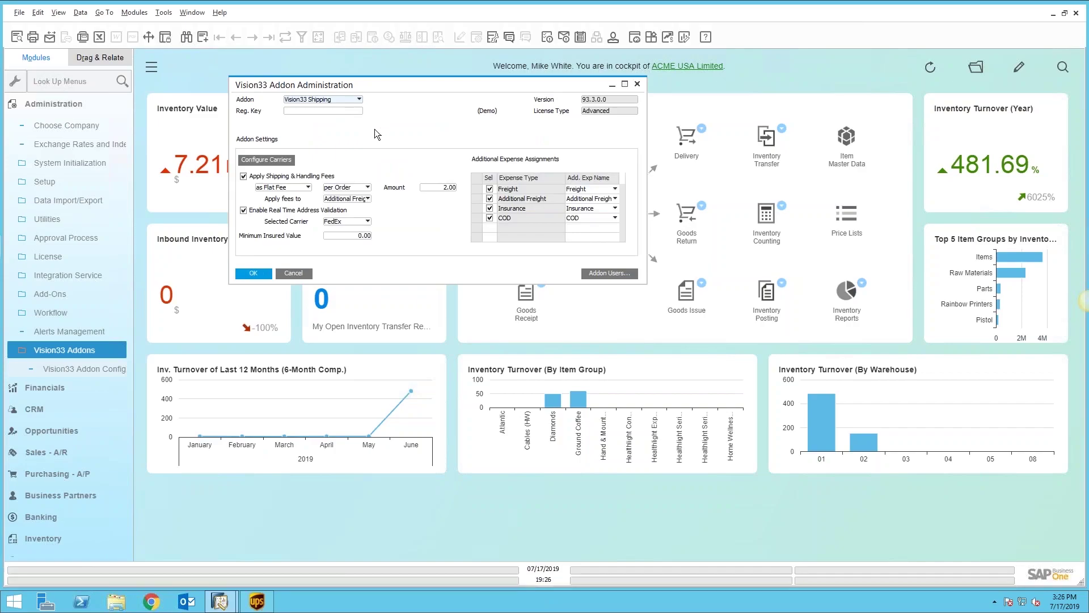
click(284, 161)
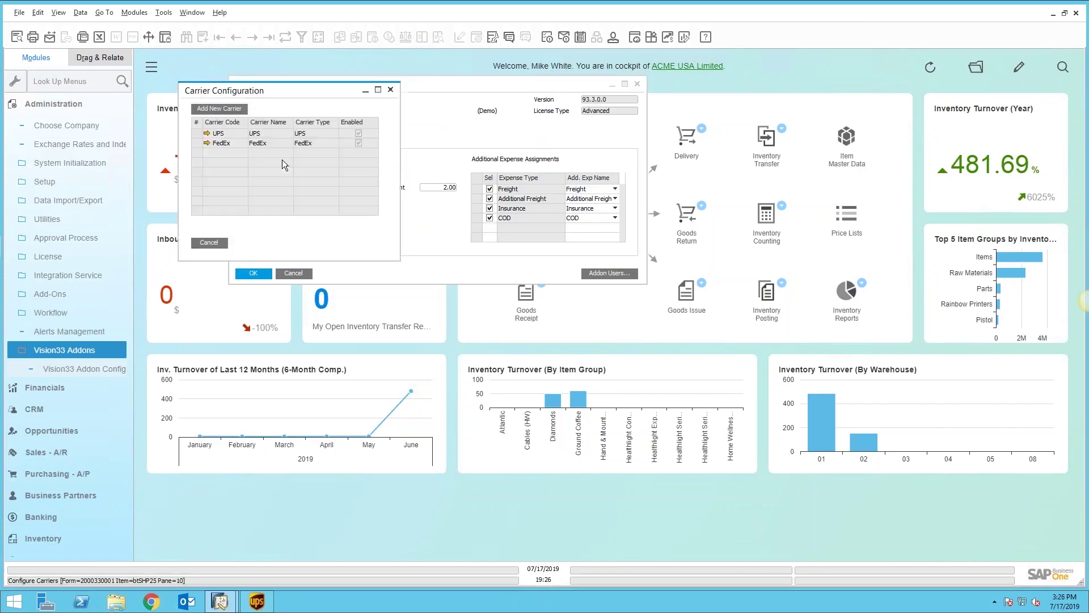
click(209, 242)
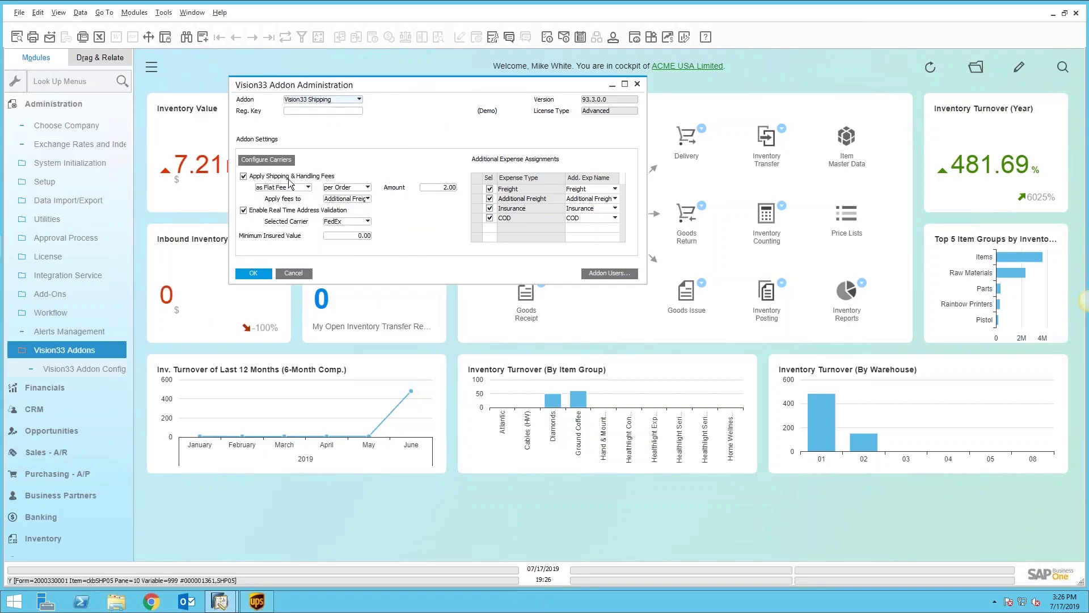
Step: Confirm the 2.00 flat fee per order on Additional Freight and save the add-on settings
click(368, 187)
click(368, 187)
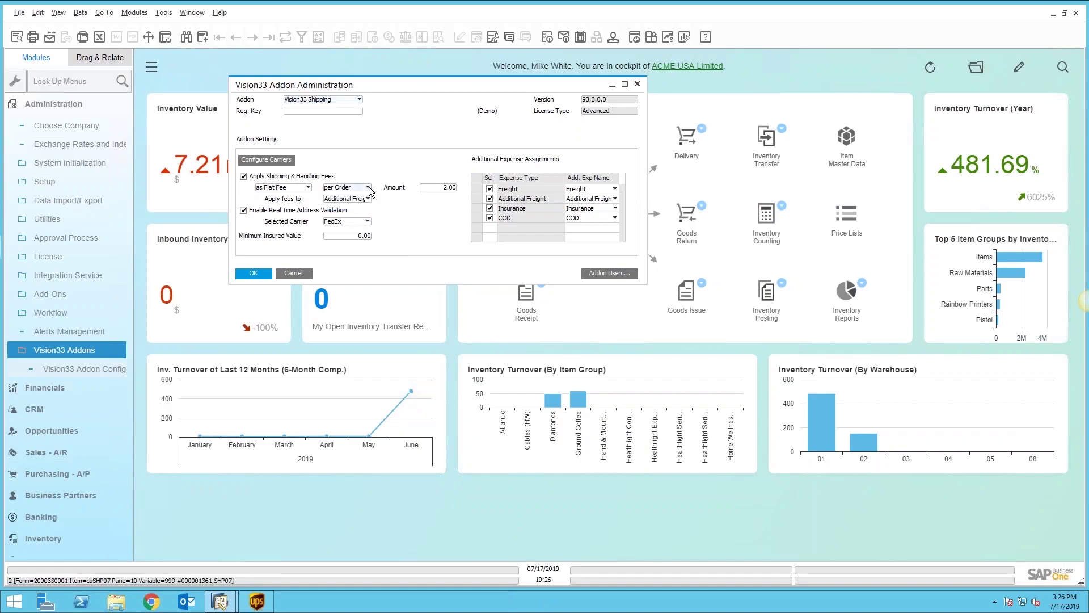
double_click(448, 187)
click(308, 187)
click(308, 195)
click(368, 199)
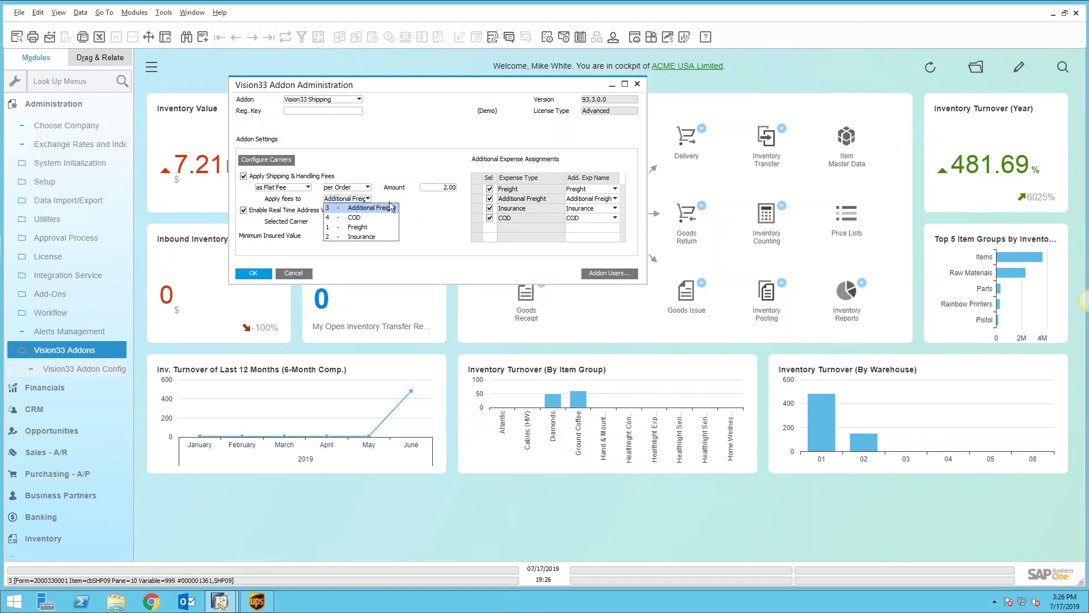
click(392, 196)
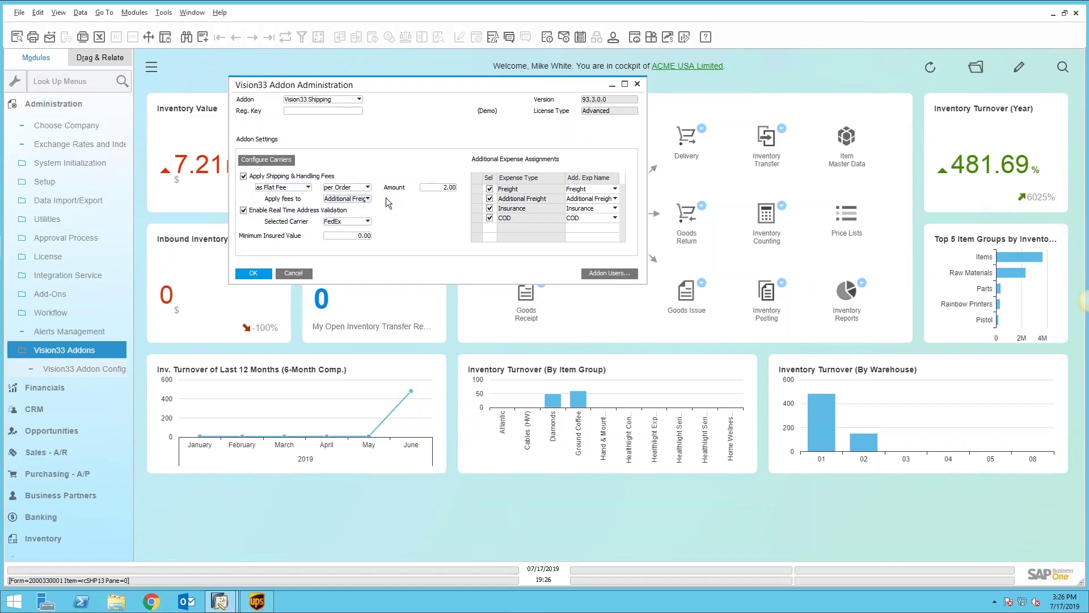
click(257, 271)
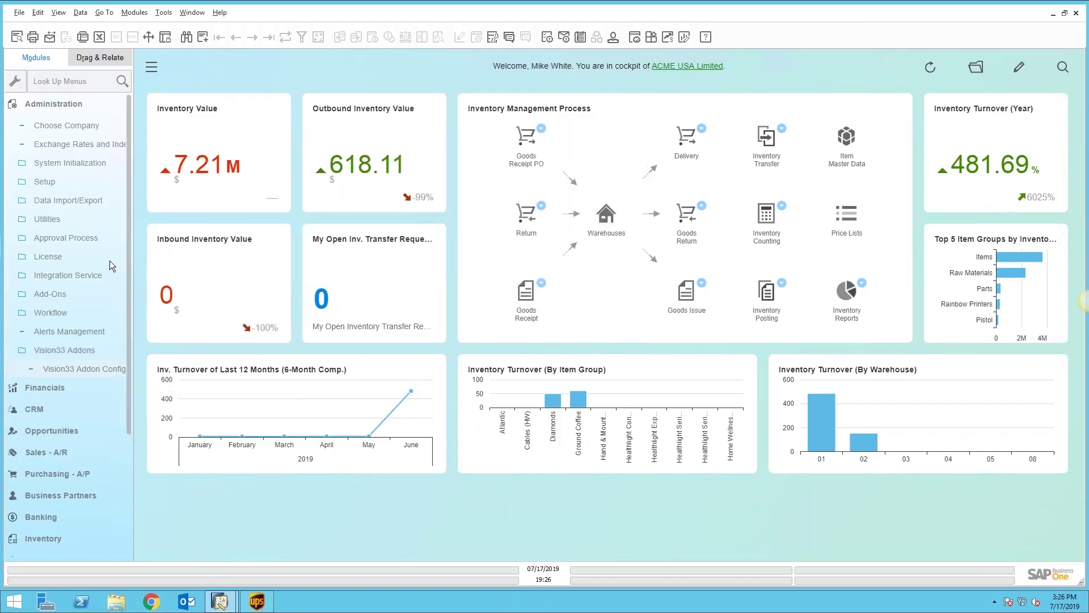
click(54, 104)
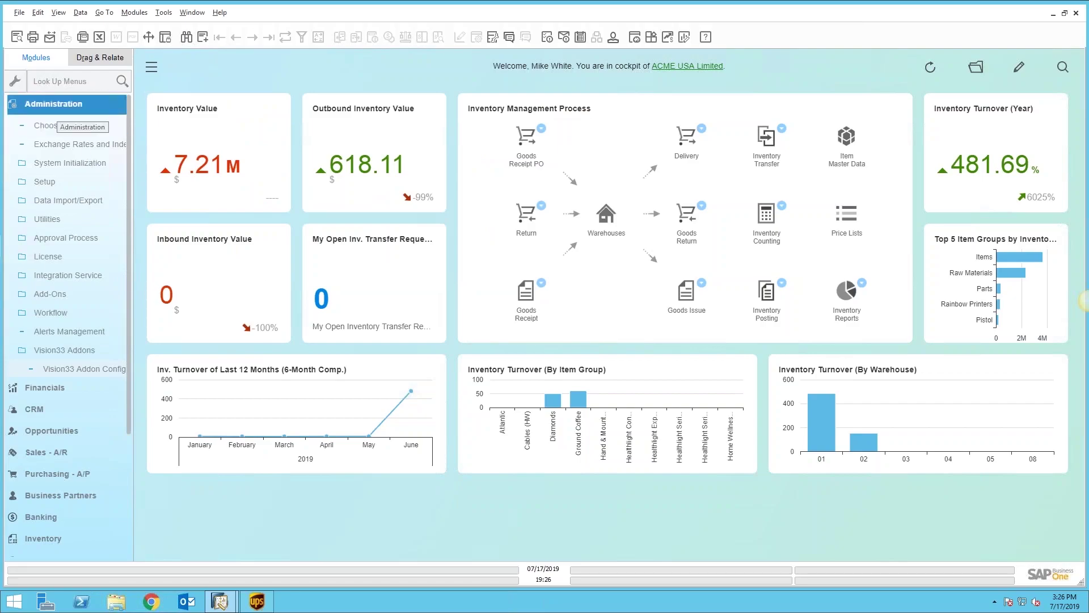
Step: Search Business Partner Master Data for Walmart and display its addresses, showing Ship To not validated
click(54, 104)
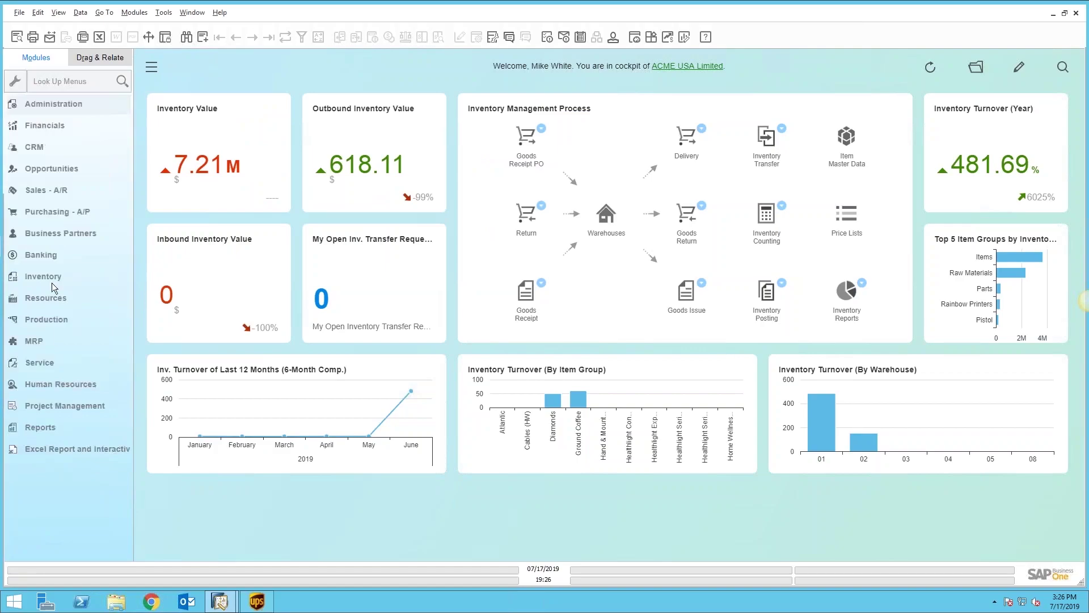
click(71, 237)
click(85, 220)
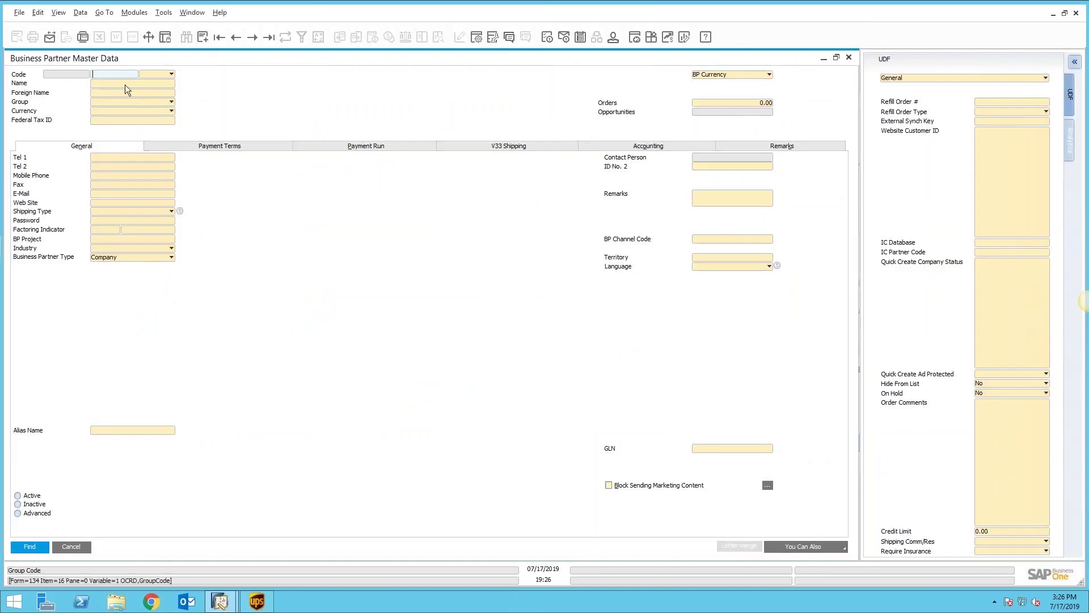
click(126, 85)
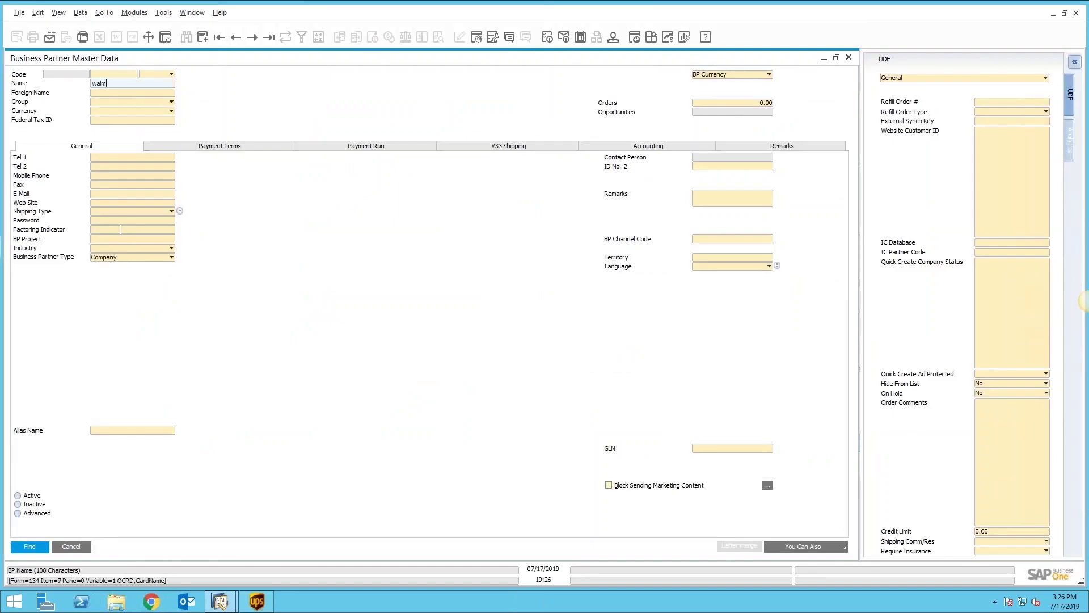
key(Return)
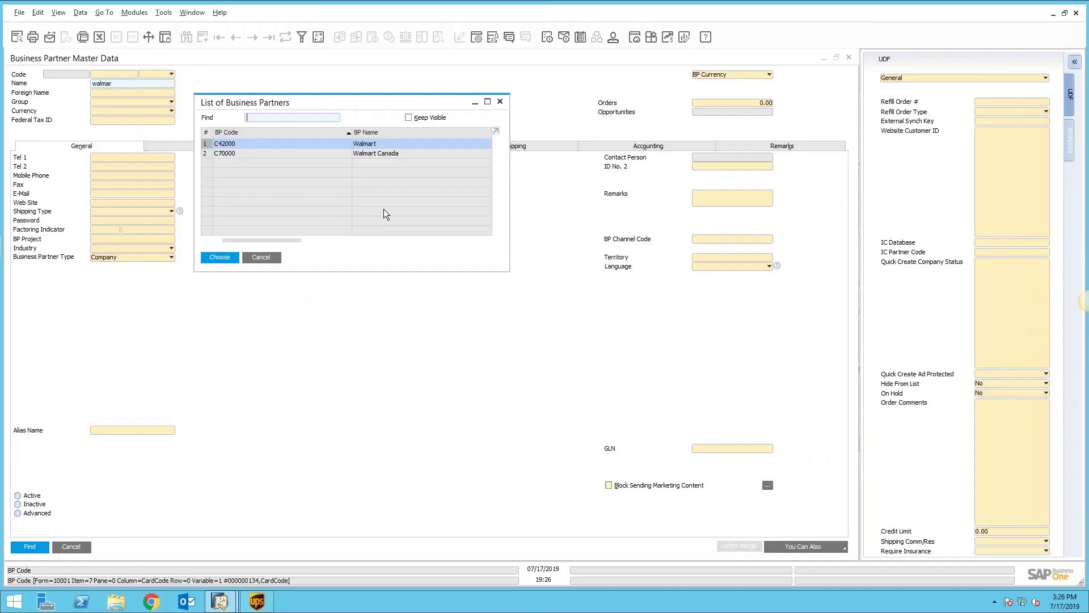
double_click(380, 147)
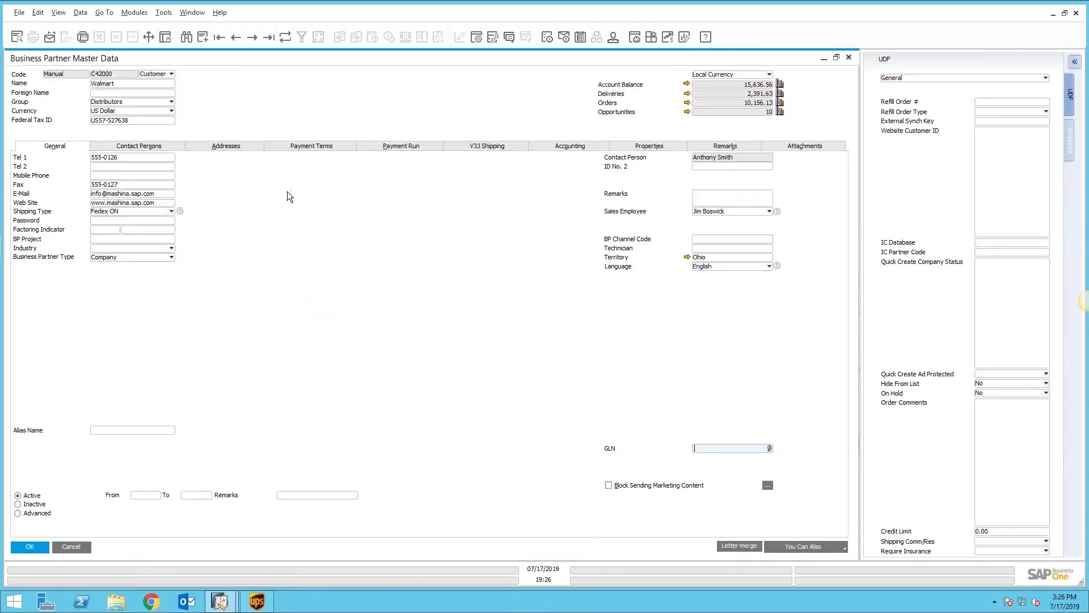
click(235, 149)
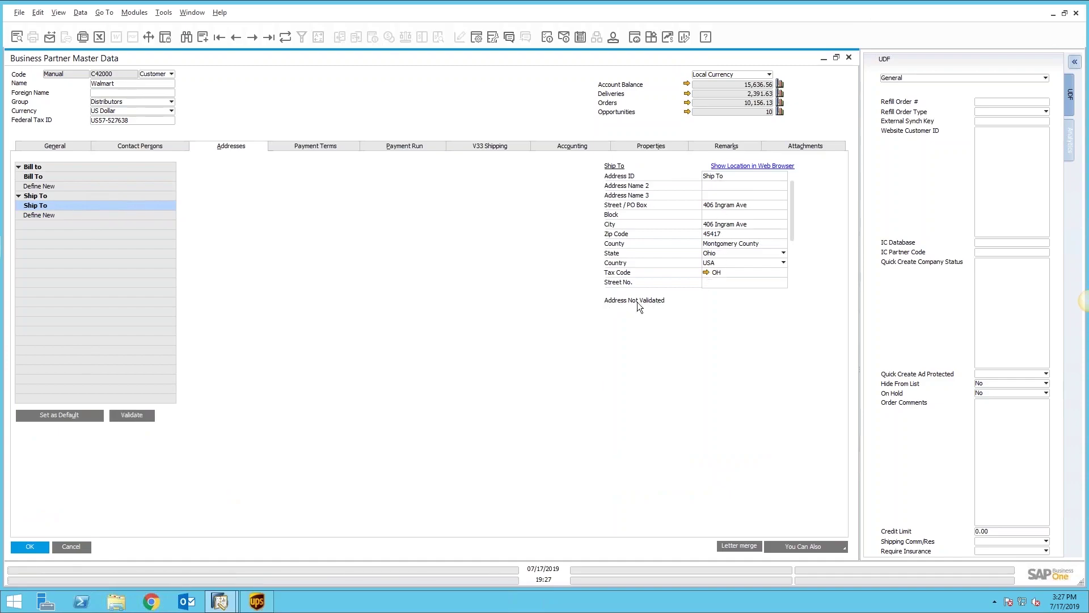
Step: Attempt to validate Walmart's Ship To address, read the error response, and cancel validation
click(139, 414)
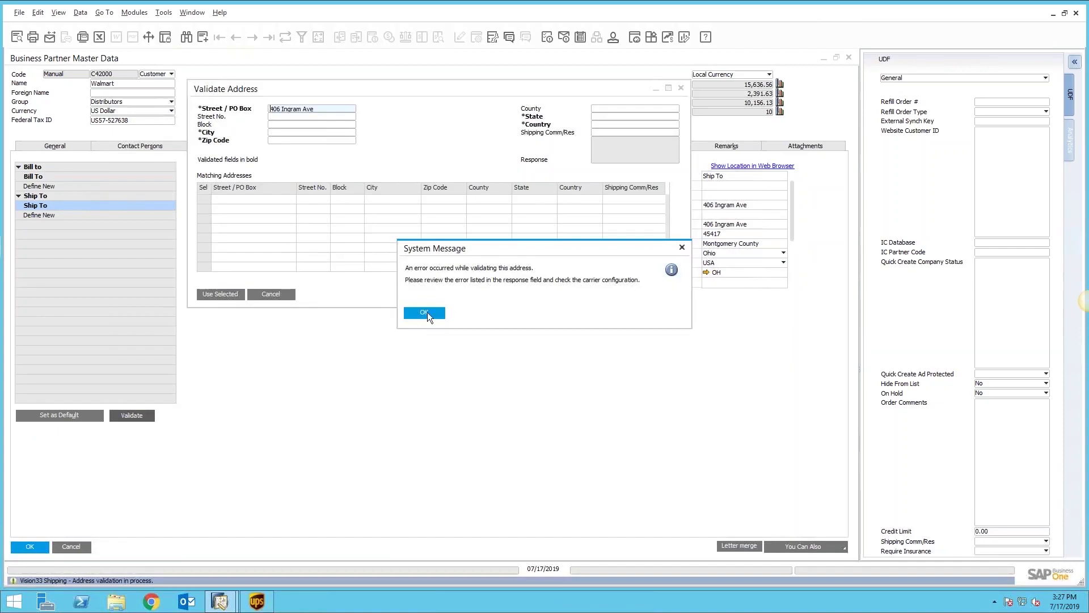
click(425, 312)
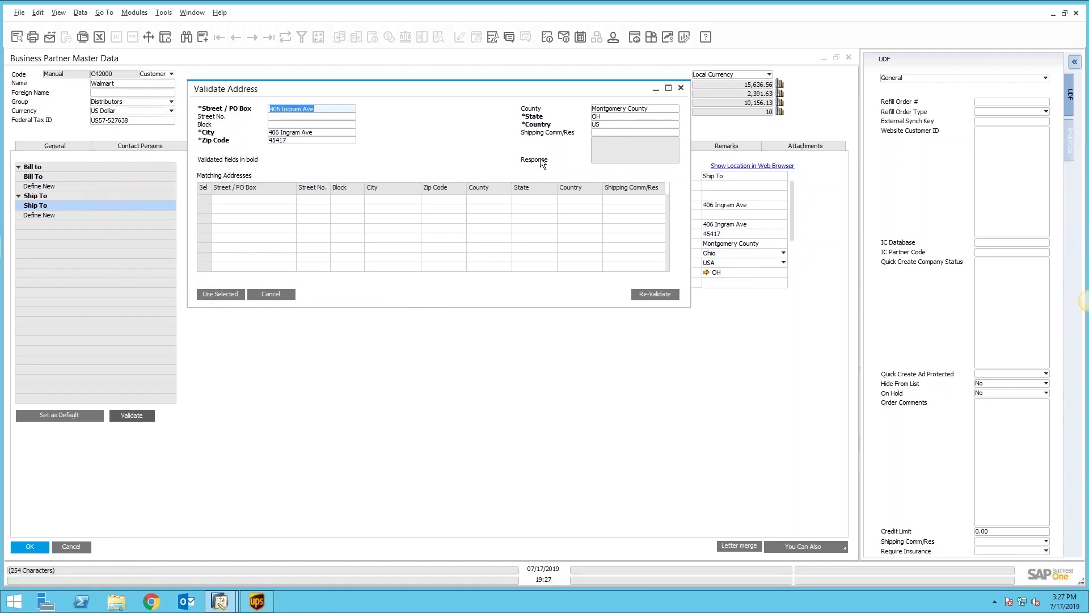
double_click(624, 150)
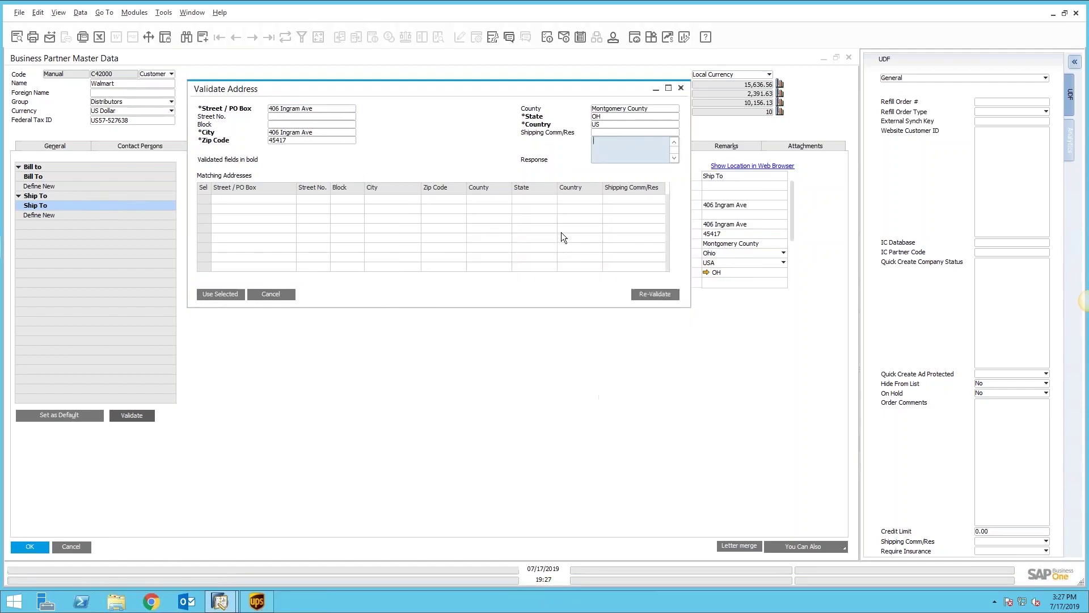
click(687, 203)
click(230, 293)
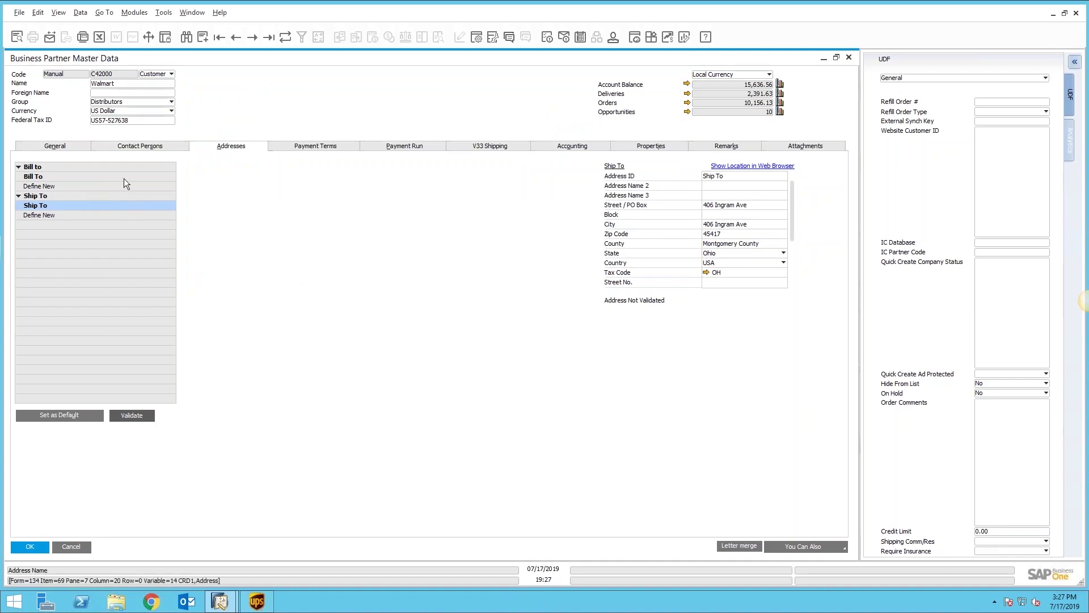
Step: Browse the Bill To and Ship To address entries, then close the record without saving
click(54, 186)
click(56, 175)
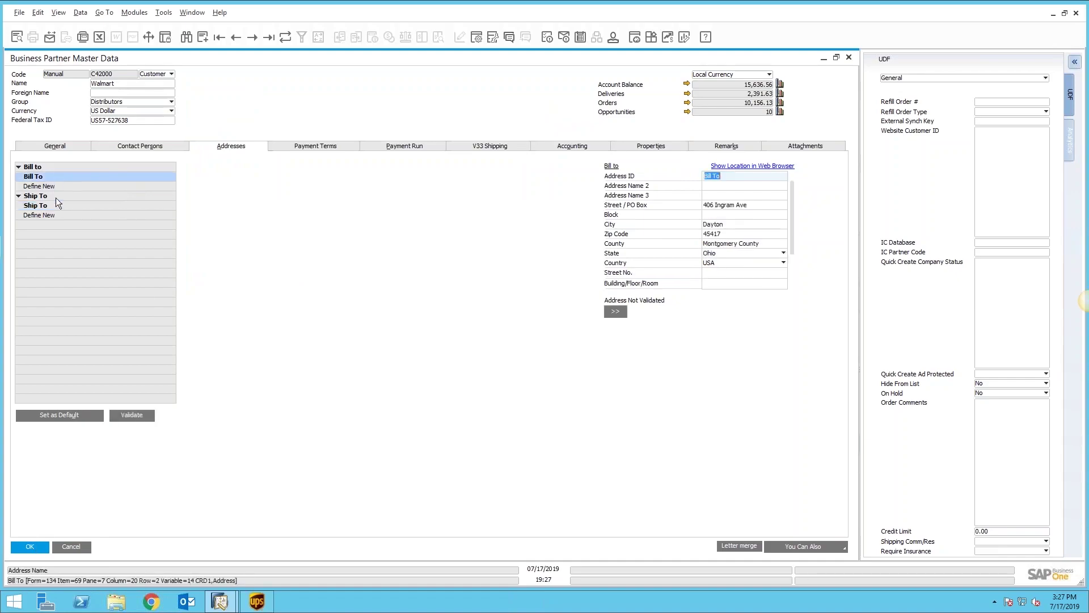
click(57, 206)
click(59, 214)
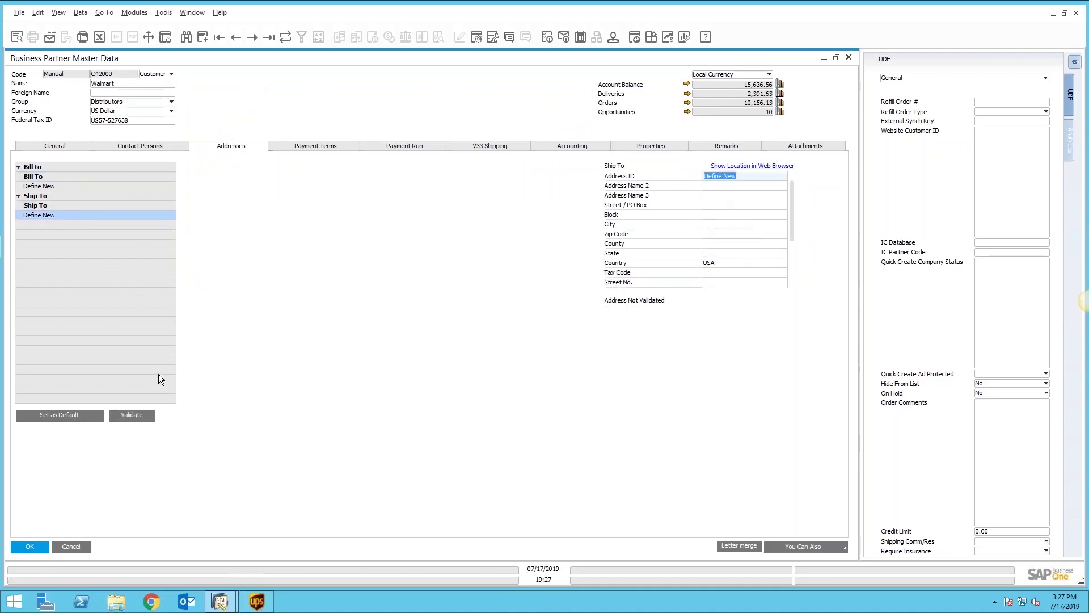
click(80, 546)
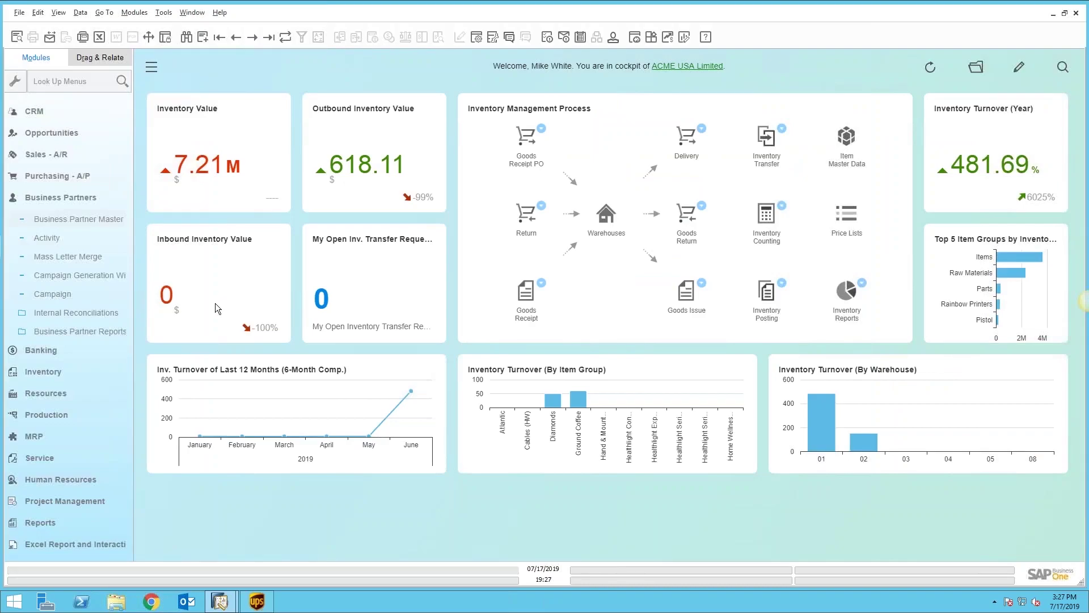
Step: Open the latest sales order, 499, and review its validated Chico, California Ship To address before closing it
click(69, 197)
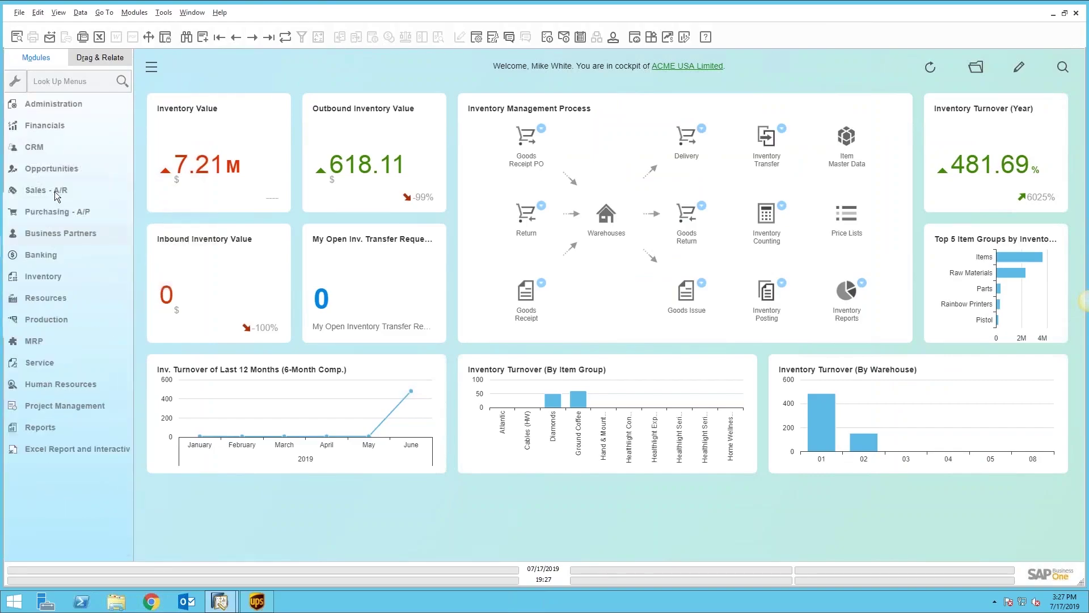
click(54, 190)
click(52, 181)
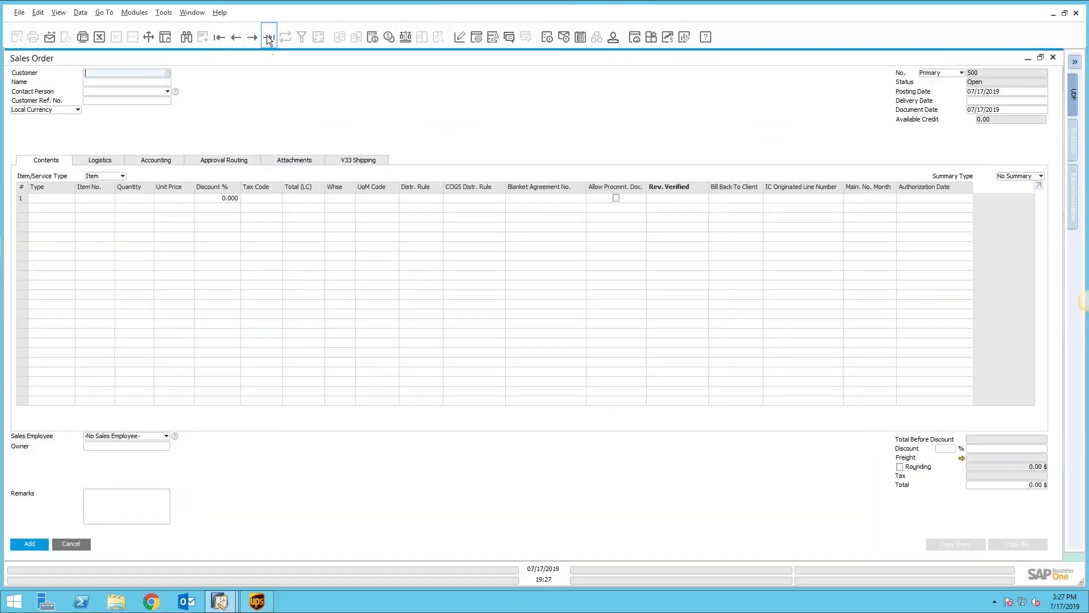
click(269, 36)
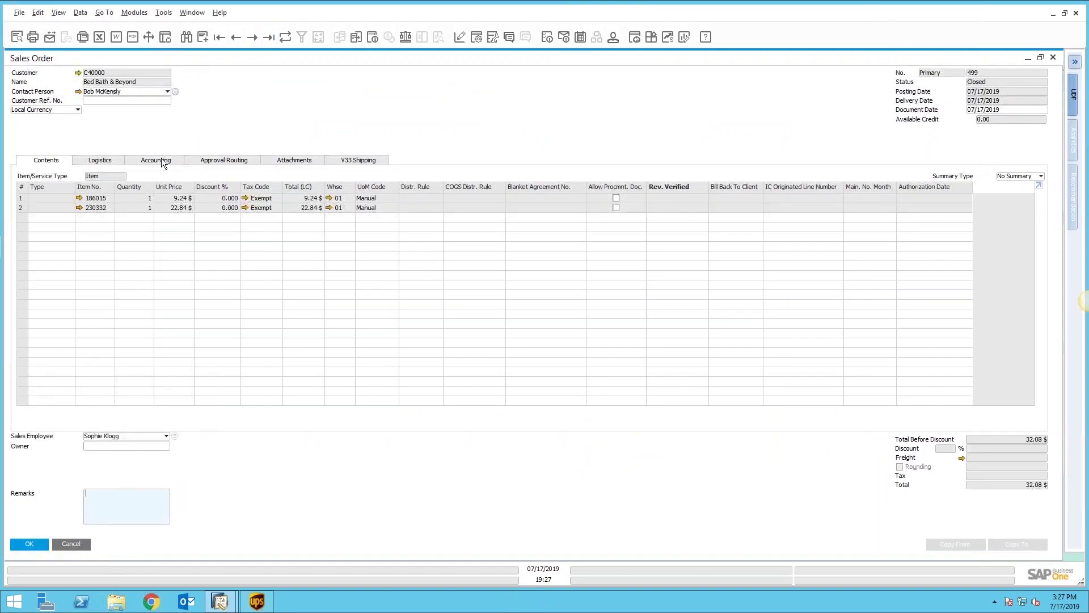
click(112, 161)
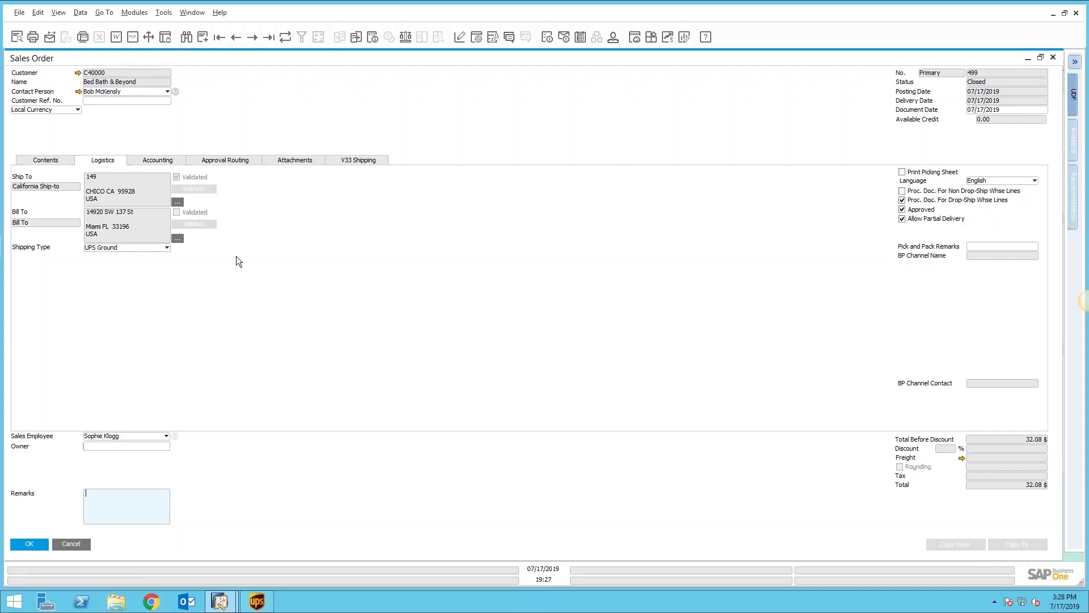
click(177, 202)
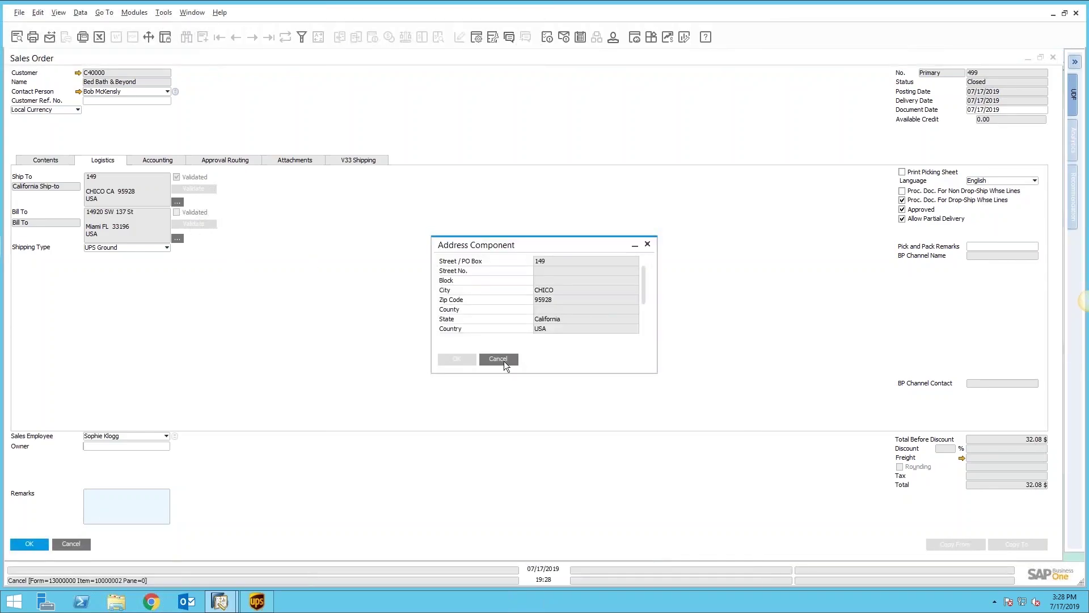
click(499, 359)
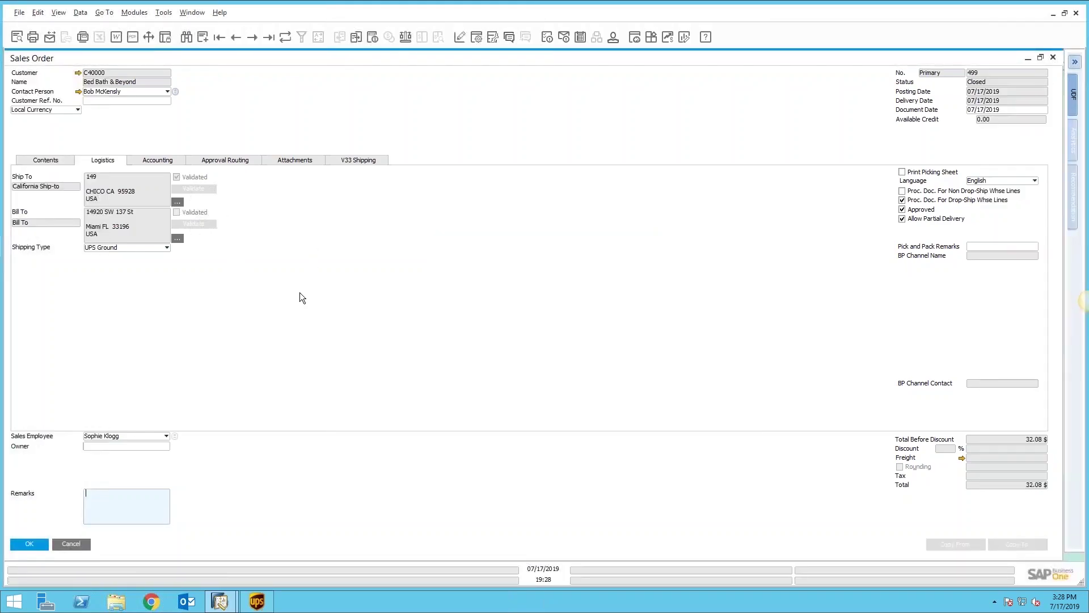
click(29, 544)
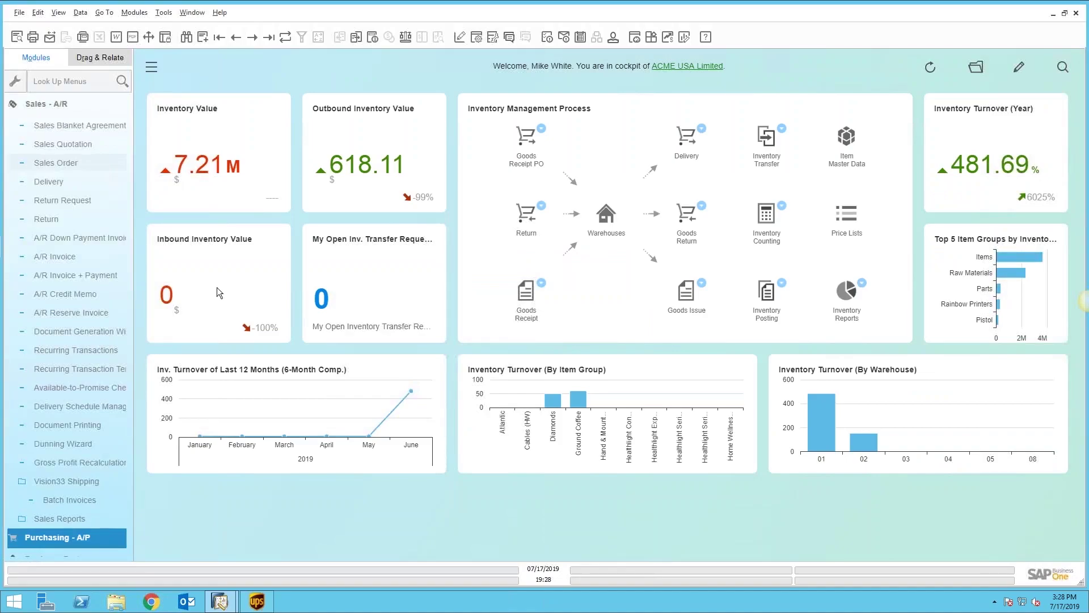
Step: Collapse the Sales - A/R module list back to the top-level modules
click(53, 108)
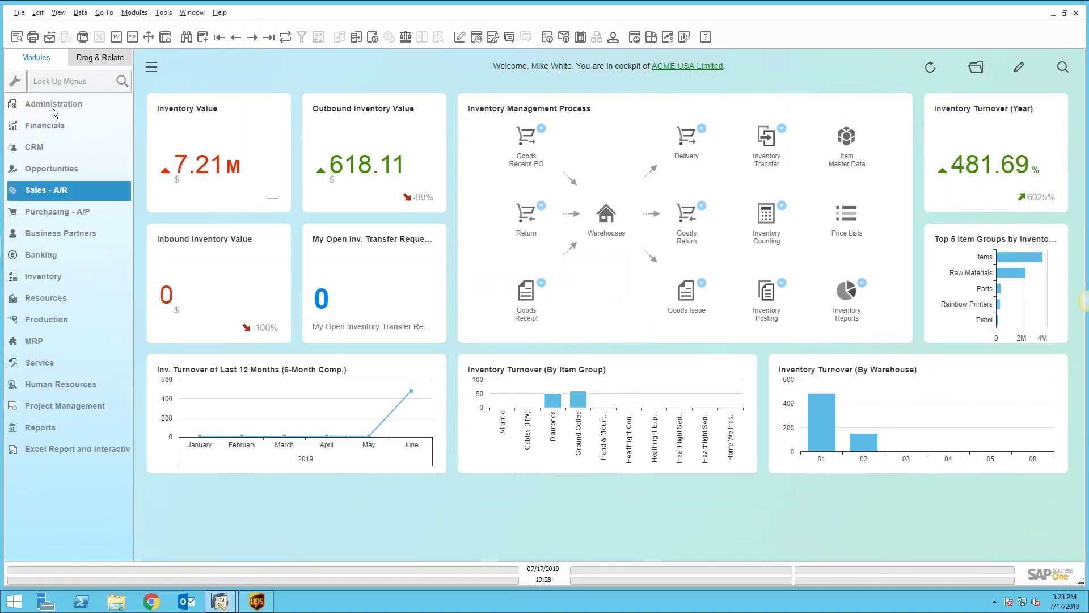